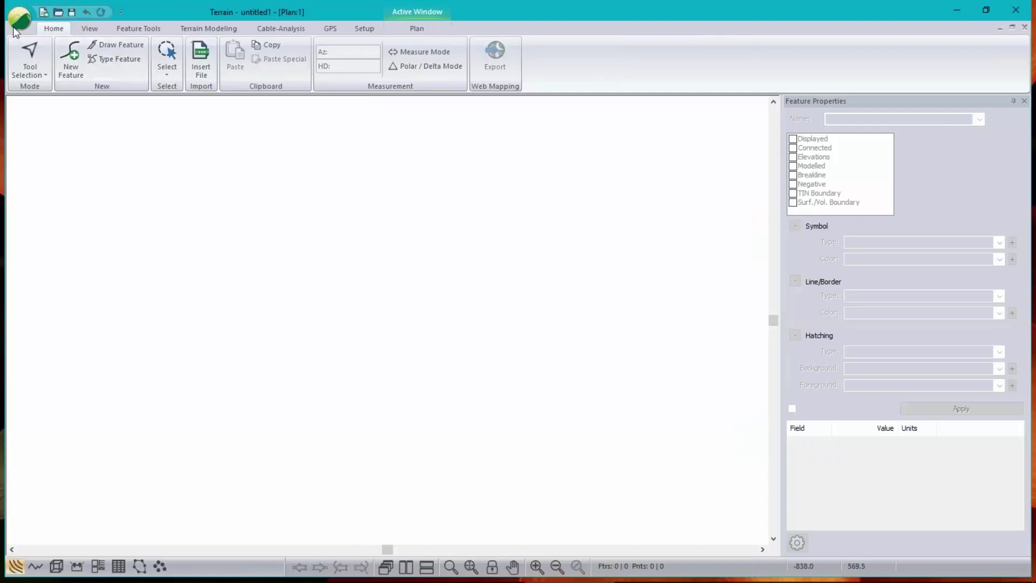
- Open the plan window's Background options and start adding a background terrain file
{"action": "left_click", "coordinate": [16, 27]}
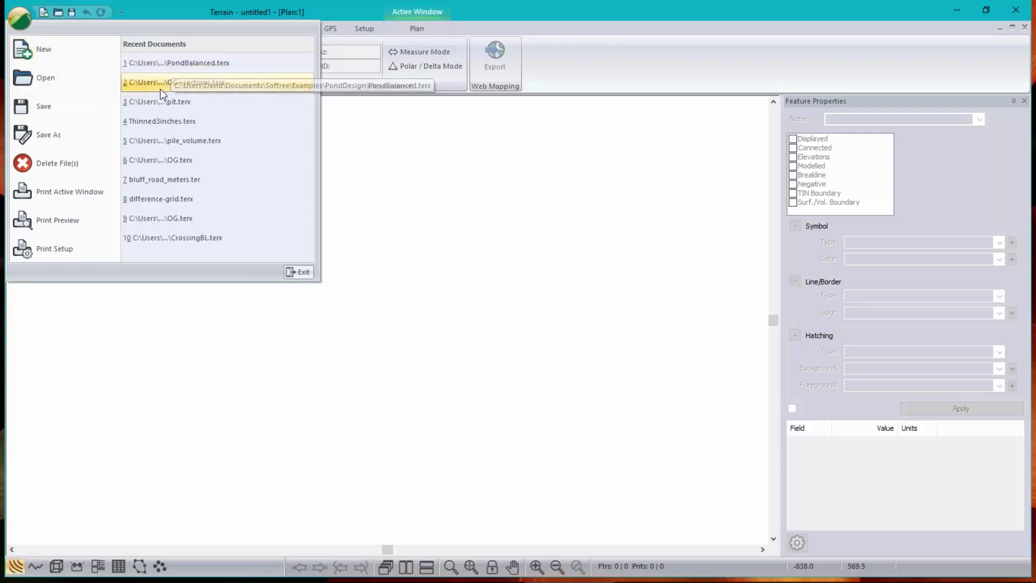
{"action": "left_click", "coordinate": [178, 7]}
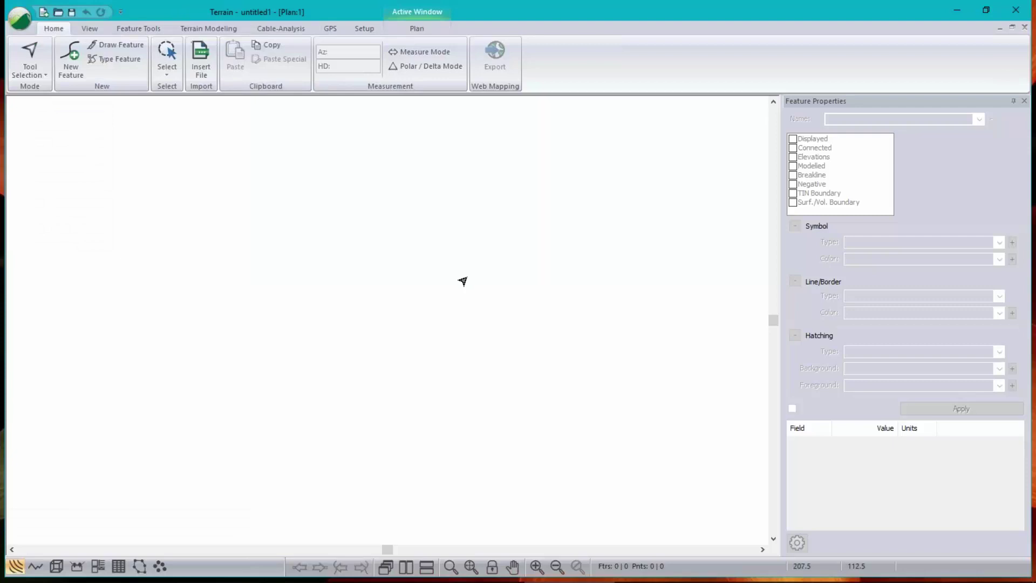
{"action": "right_click", "coordinate": [326, 243]}
{"action": "left_click", "coordinate": [410, 380]}
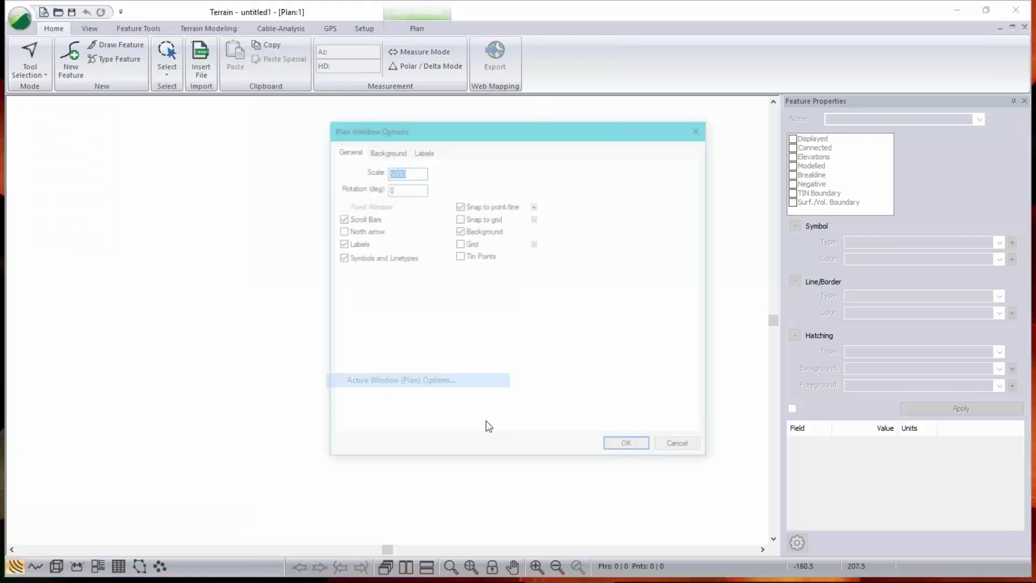
{"action": "left_click", "coordinate": [386, 149]}
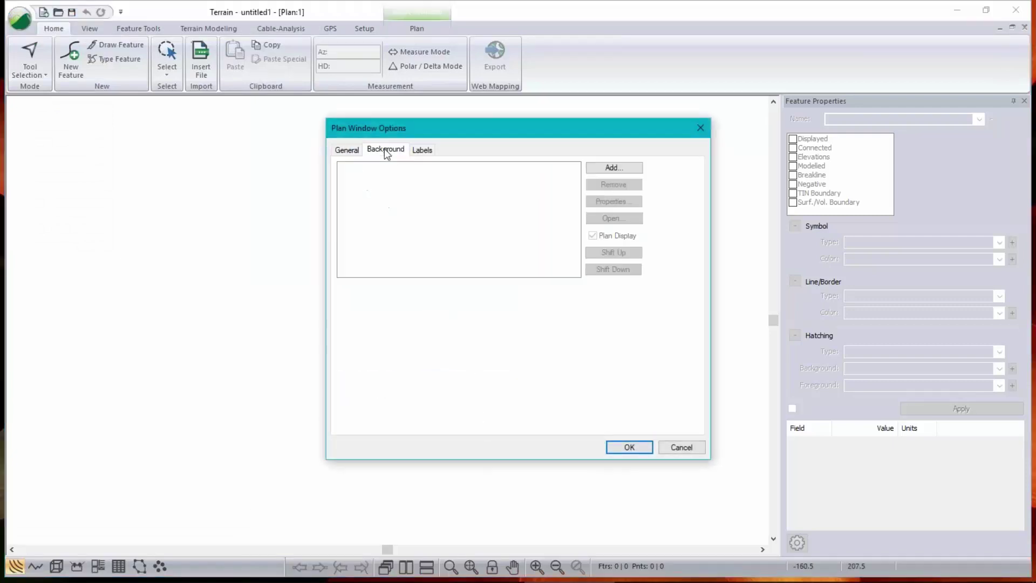
{"action": "left_click", "coordinate": [613, 168]}
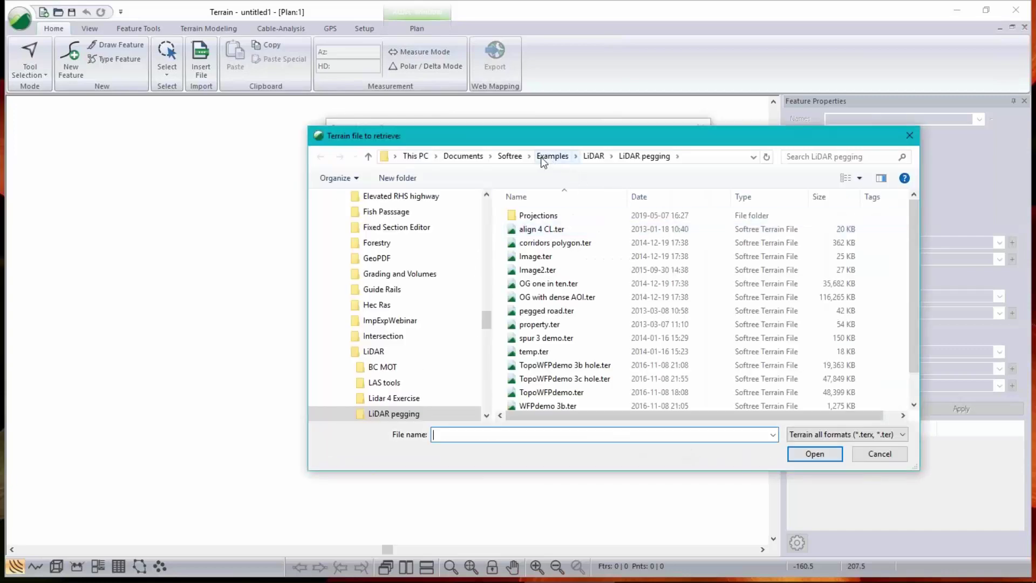
- Browse to Examples\PondDesign, load OG.terx as the background, and apply
{"action": "left_click", "coordinate": [551, 156]}
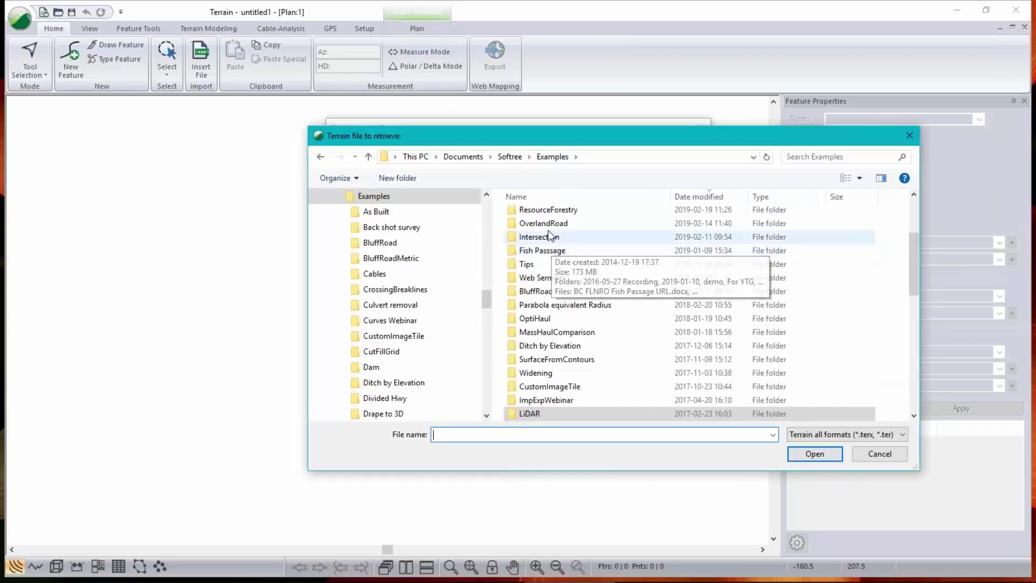
{"action": "scroll", "coordinate": [578, 238], "scroll_direction": "up", "scroll_amount": 1}
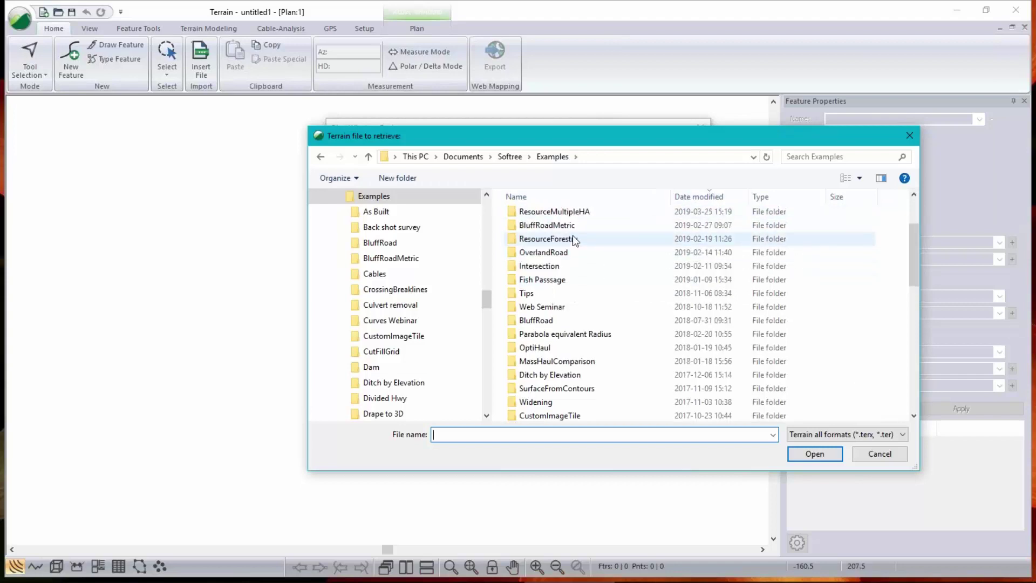
{"action": "scroll", "coordinate": [572, 235], "scroll_direction": "up", "scroll_amount": 2}
{"action": "left_click", "coordinate": [551, 231]}
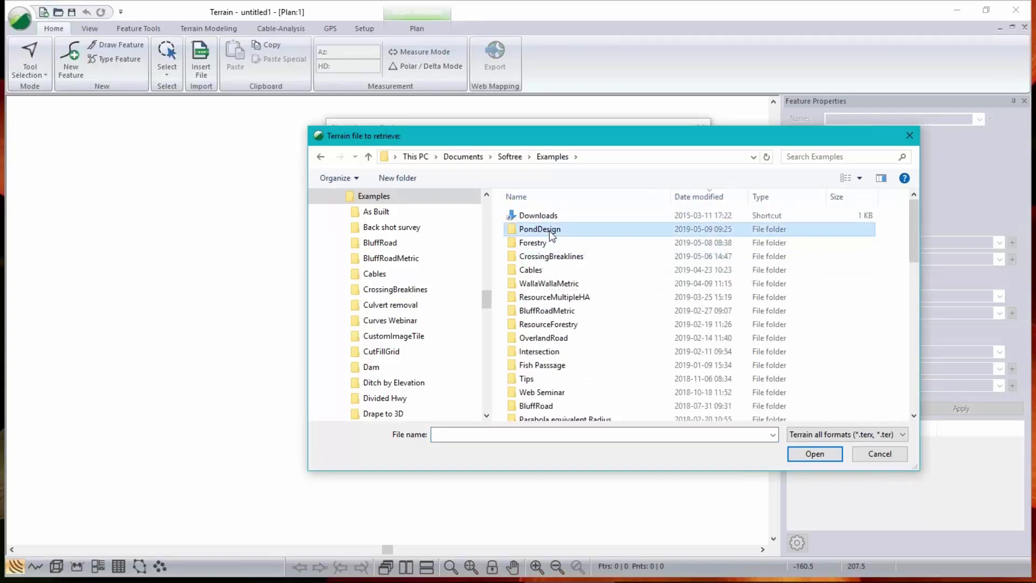
{"action": "double_click", "coordinate": [552, 231]}
{"action": "left_click", "coordinate": [547, 230]}
{"action": "left_click", "coordinate": [547, 230]}
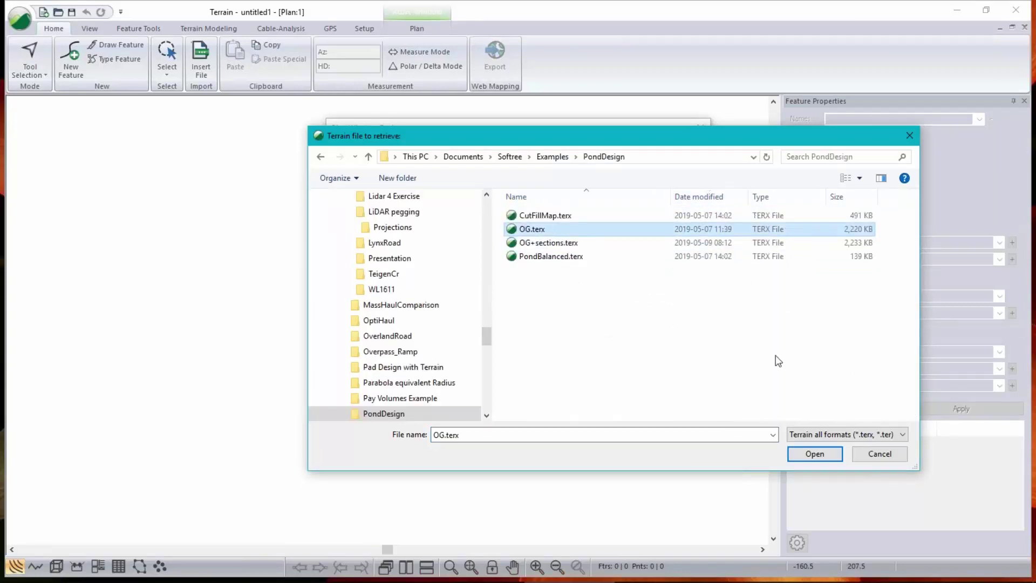
{"action": "left_click", "coordinate": [813, 456]}
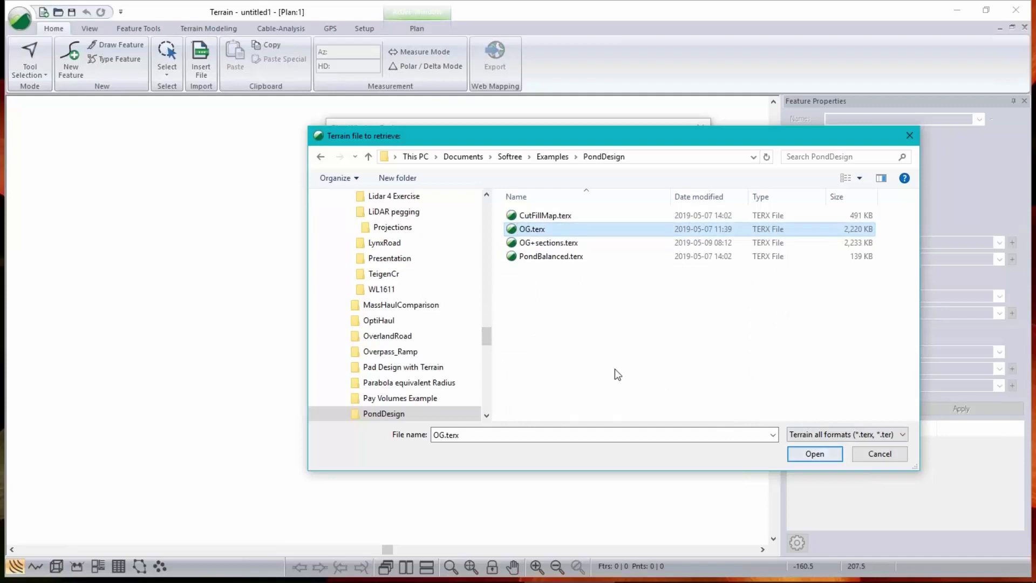
{"action": "left_click", "coordinate": [793, 459]}
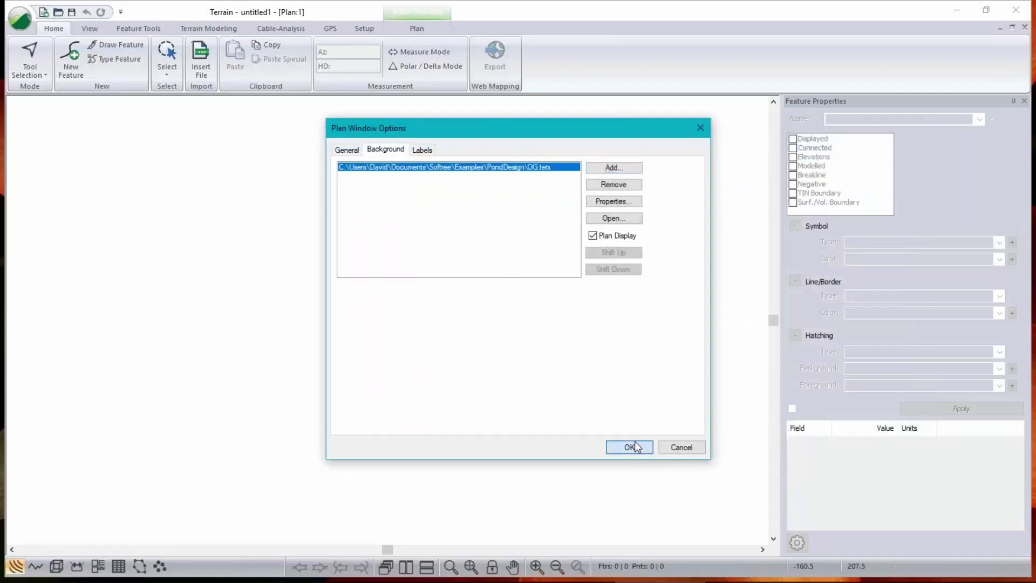
{"action": "left_click", "coordinate": [635, 447]}
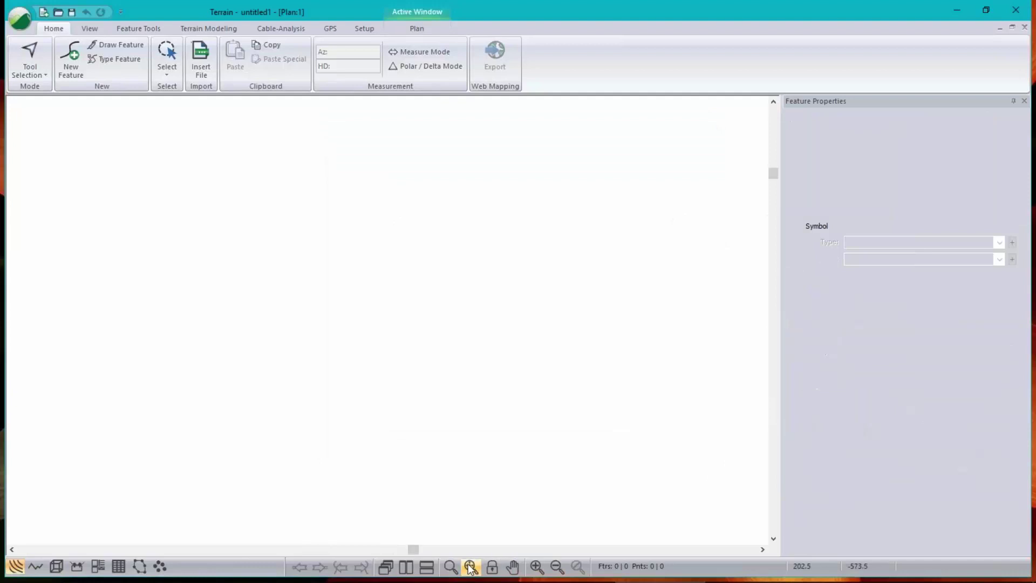
{"action": "mouse_move", "coordinate": [646, 475]}
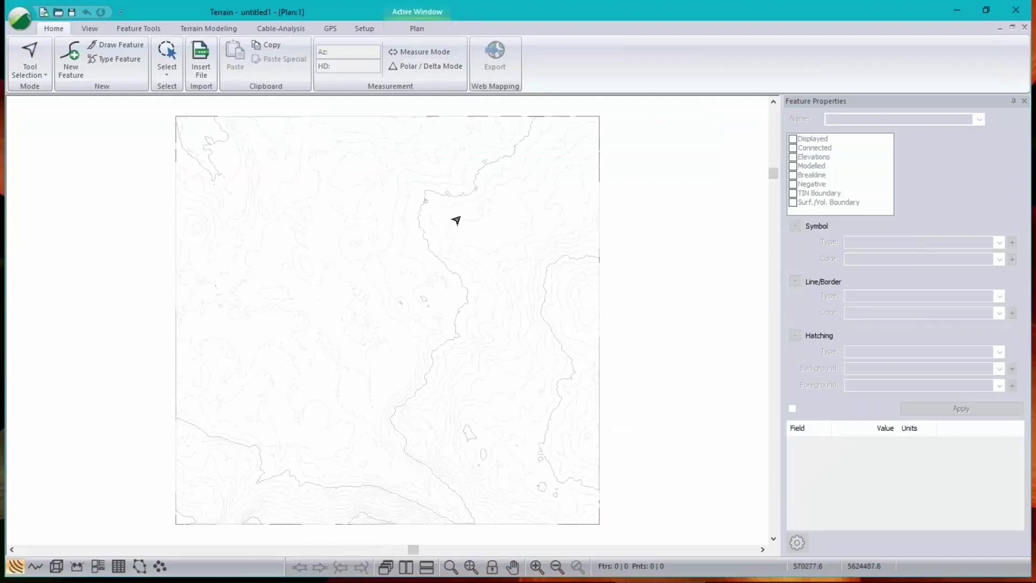
{"action": "mouse_move", "coordinate": [383, 245]}
{"action": "mouse_move", "coordinate": [434, 359]}
{"action": "mouse_move", "coordinate": [409, 271]}
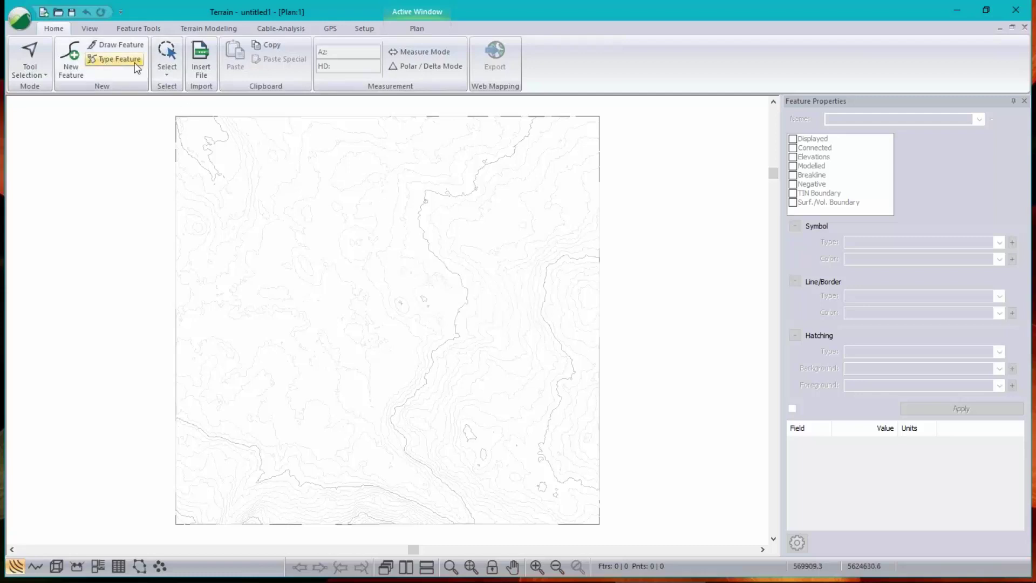
- Start a new feature named pond and place its first point at elevation 100
{"action": "left_click", "coordinate": [70, 62]}
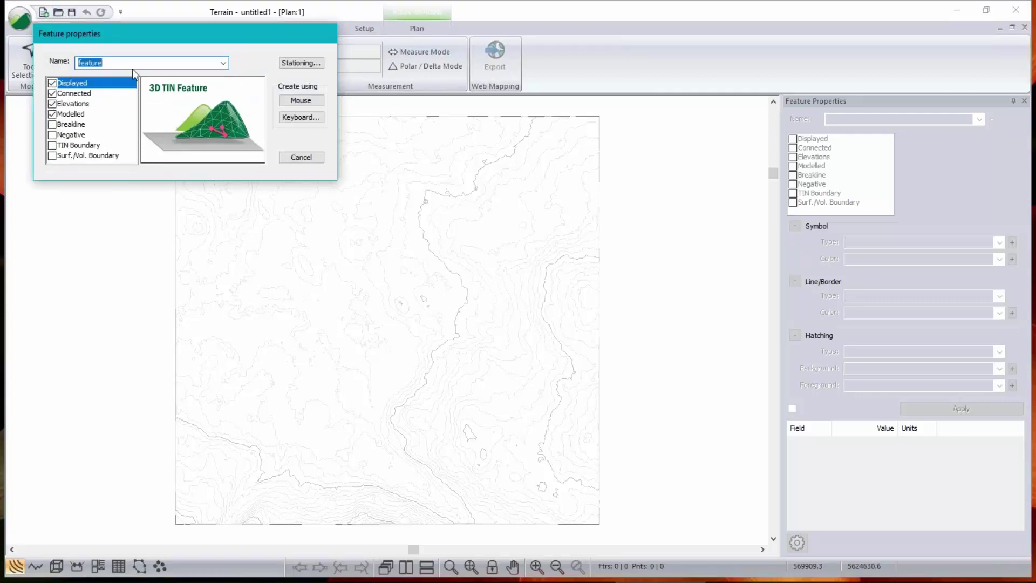
{"action": "type", "text": "pond"}
{"action": "left_click", "coordinate": [300, 100]}
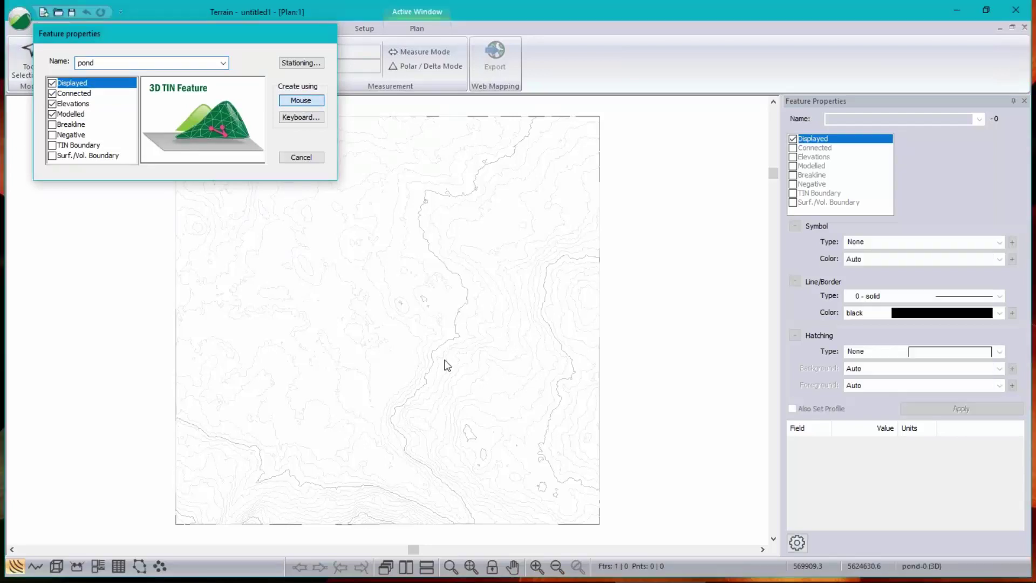
{"action": "left_click", "coordinate": [489, 319]}
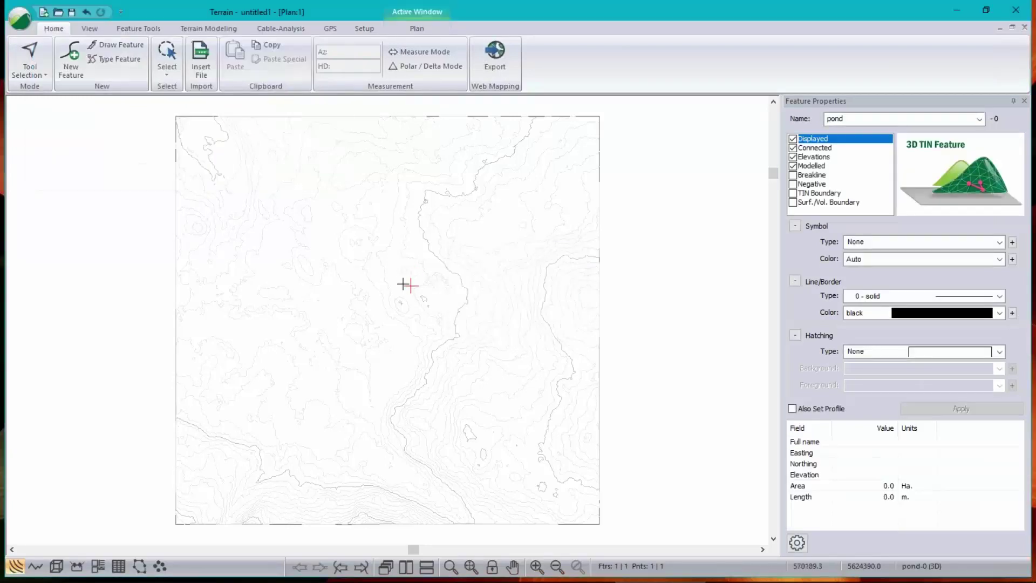
{"action": "left_click", "coordinate": [404, 297]}
- Add the pond's second point, removing the extra vertex, and show its Feature Coordinates list
{"action": "left_click", "coordinate": [377, 256]}
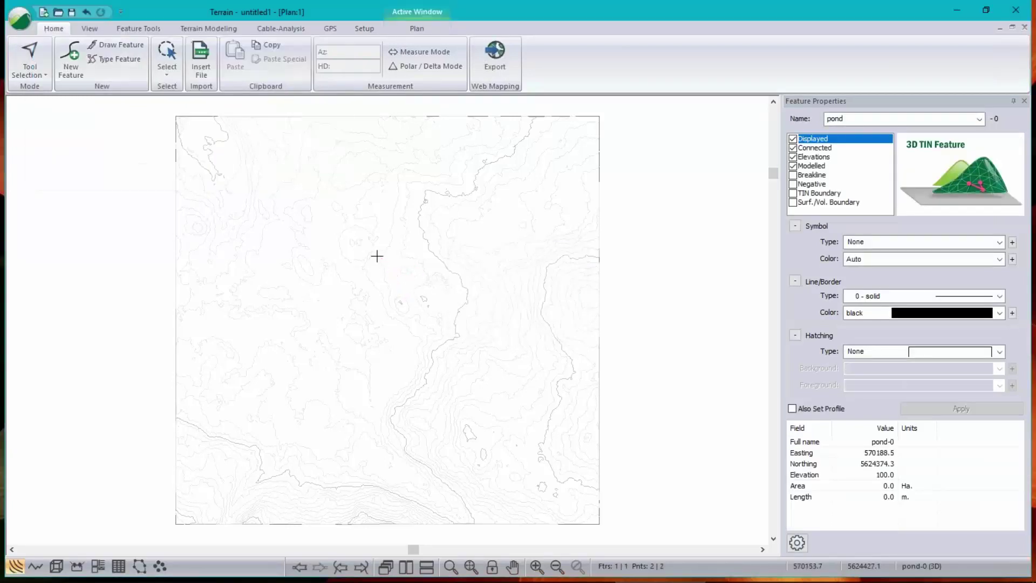
{"action": "left_click", "coordinate": [390, 246]}
{"action": "left_click_drag", "start_coordinate": [400, 245], "coordinate": [412, 236]}
{"action": "mouse_move", "coordinate": [412, 236]}
{"action": "left_click_drag", "start_coordinate": [412, 235], "coordinate": [377, 257]}
{"action": "left_click", "coordinate": [138, 28]}
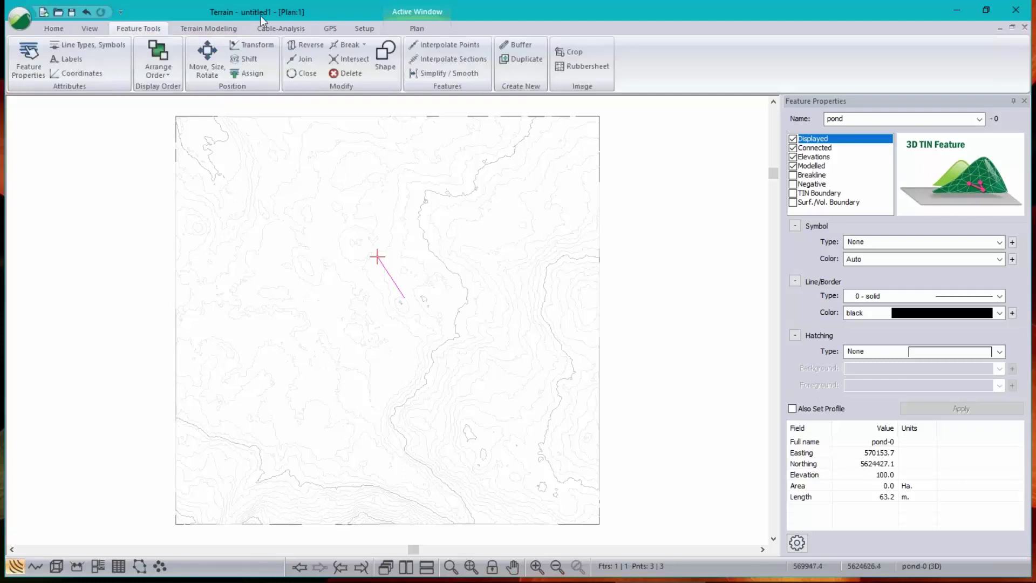
{"action": "left_click", "coordinate": [96, 78]}
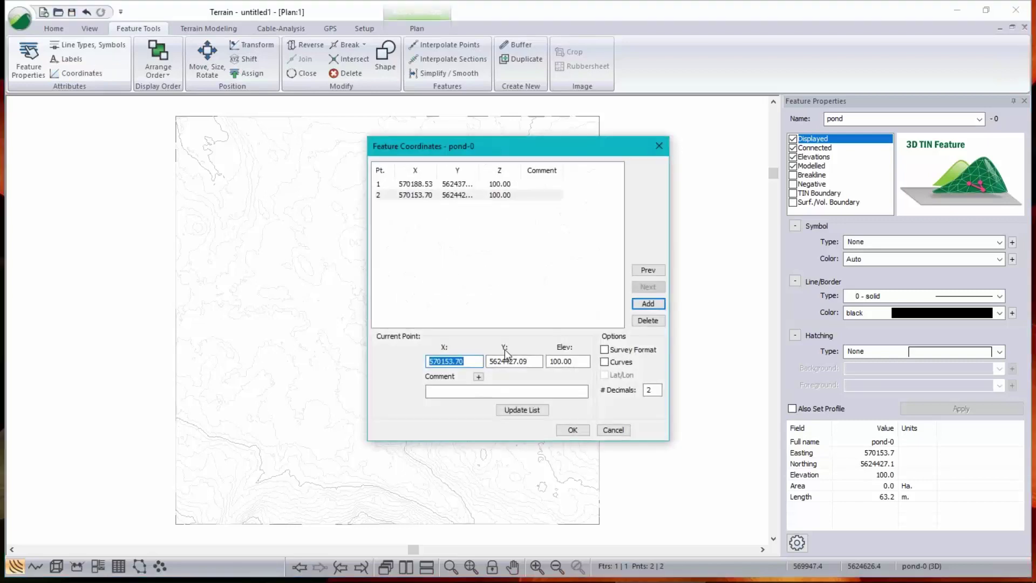
- Switch to azimuth/distance and set the first leg to azimuth 0, distance 100
{"action": "left_click", "coordinate": [611, 352]}
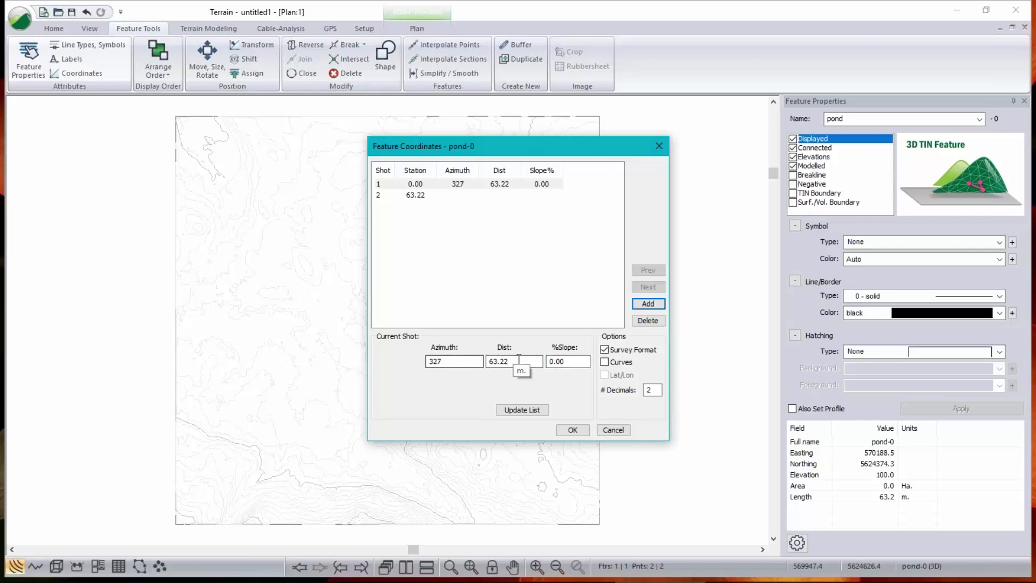
{"action": "key", "text": "Tab"}
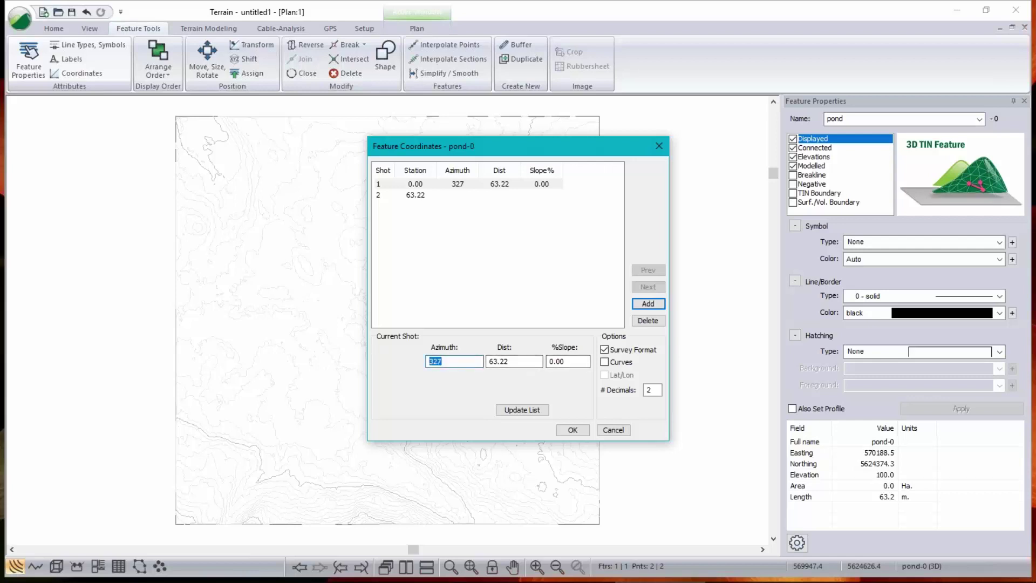
{"action": "type", "text": "0"}
{"action": "key", "text": "Tab"}
{"action": "type", "text": "100"}
{"action": "left_click", "coordinate": [530, 409]}
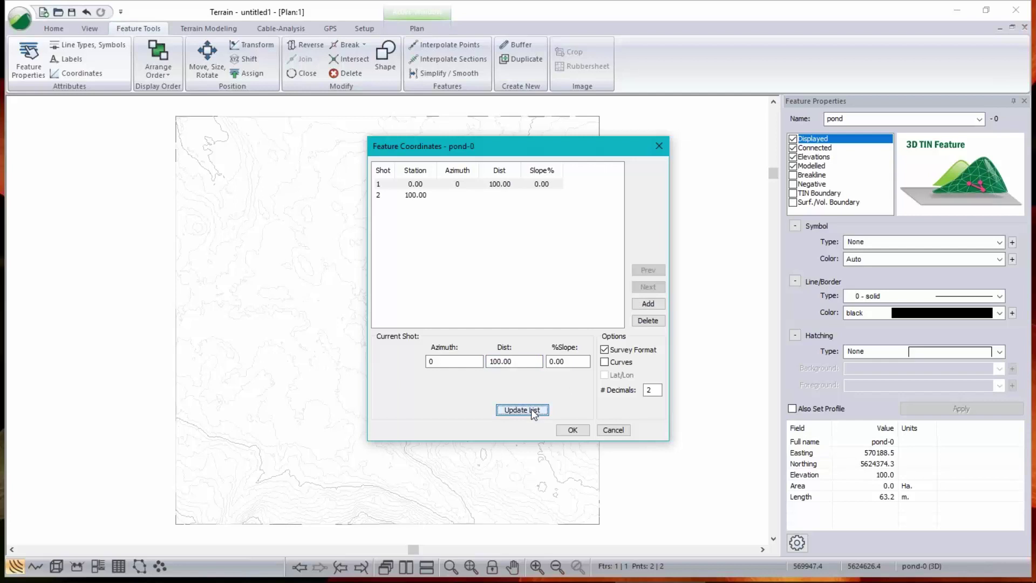
- Add a 50 leg at azimuth 90 and a third leg toward azimuth 180
{"action": "left_click", "coordinate": [648, 304]}
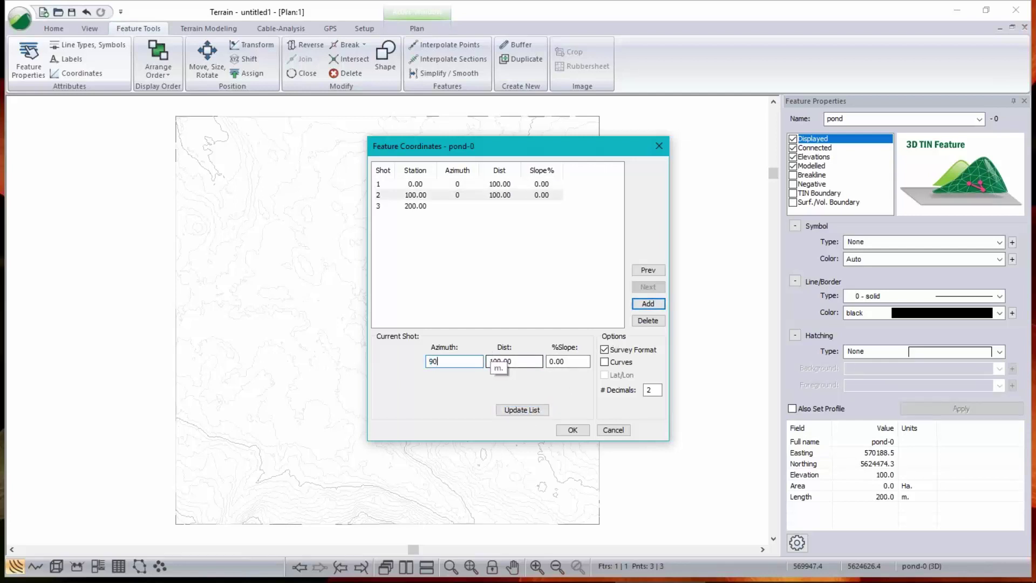
{"action": "type", "text": "90"}
{"action": "key", "text": "Tab"}
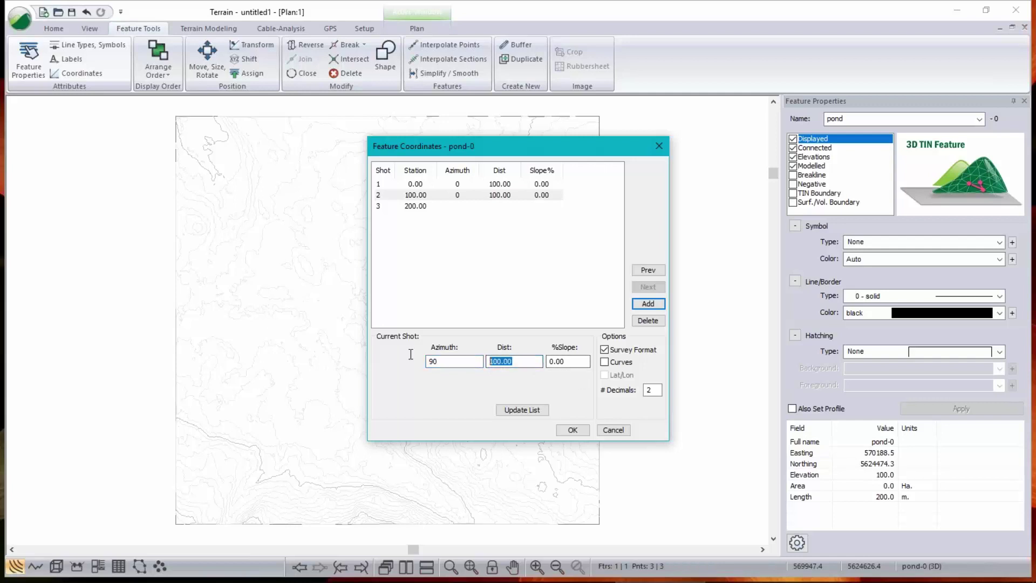
{"action": "type", "text": "50"}
{"action": "left_click", "coordinate": [661, 304]}
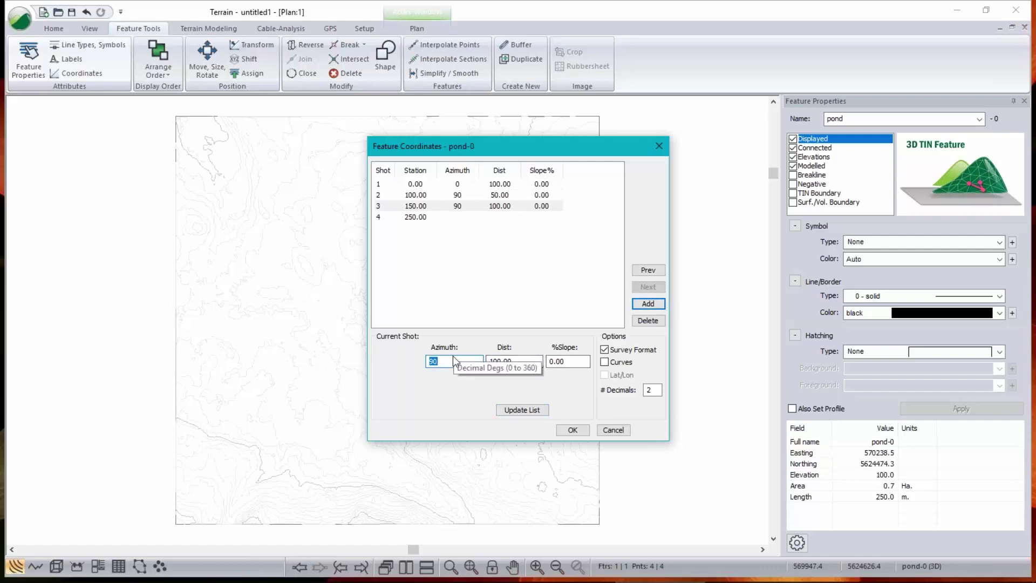
{"action": "type", "text": "18"}
{"action": "key", "text": "Tab"}
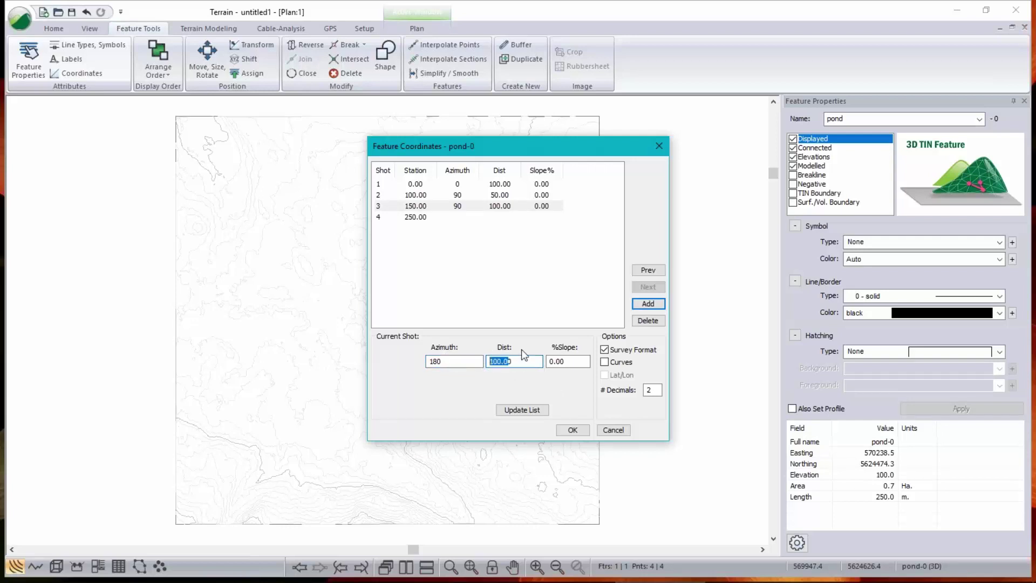
{"action": "type", "text": "50"}
{"action": "left_click", "coordinate": [530, 410]}
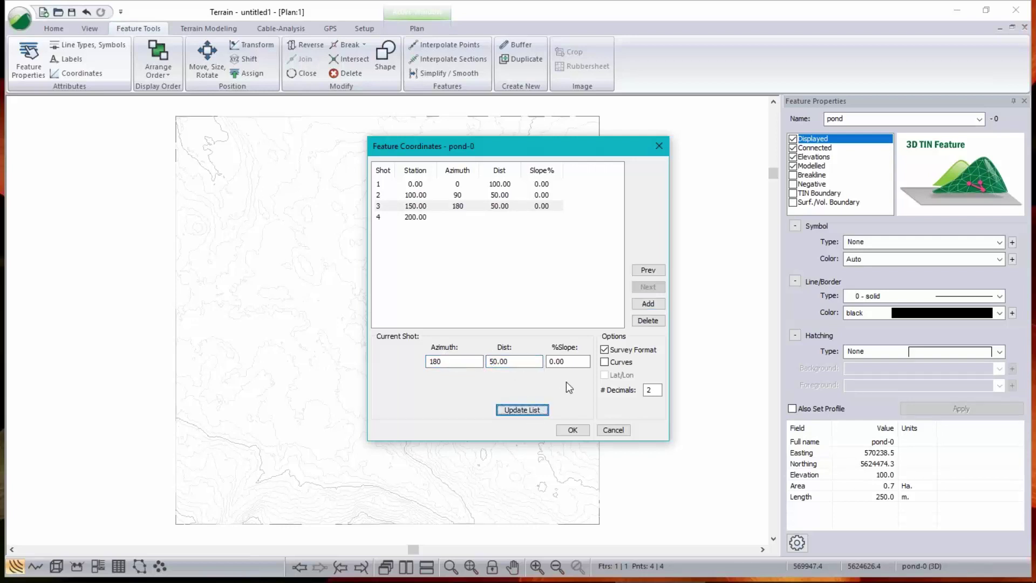
{"action": "left_click", "coordinate": [574, 432]}
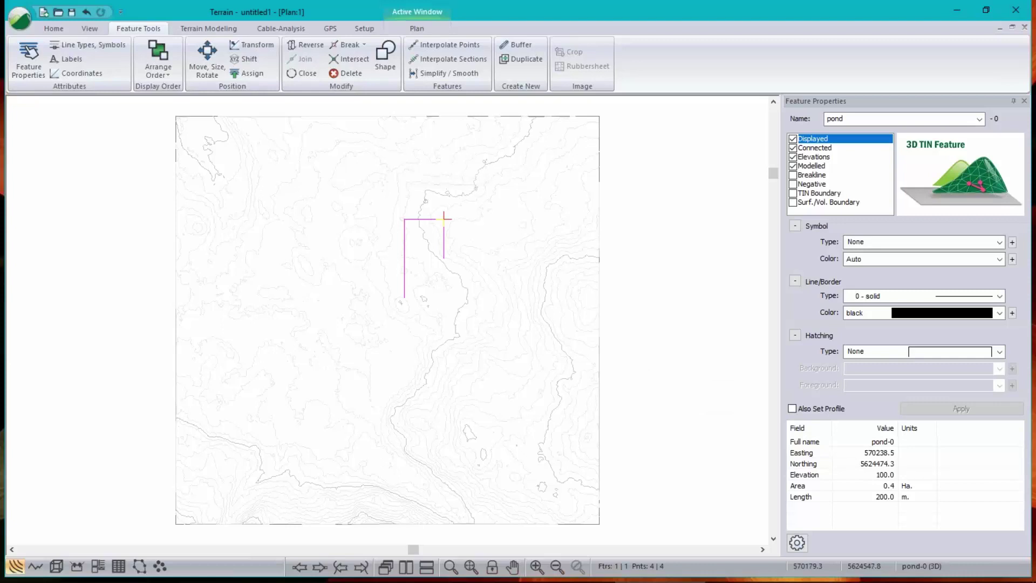
- Change the third leg's distance to 100 so station 4 reaches 250.00
{"action": "double_click", "coordinate": [382, 146]}
{"action": "key", "text": "Tab"}
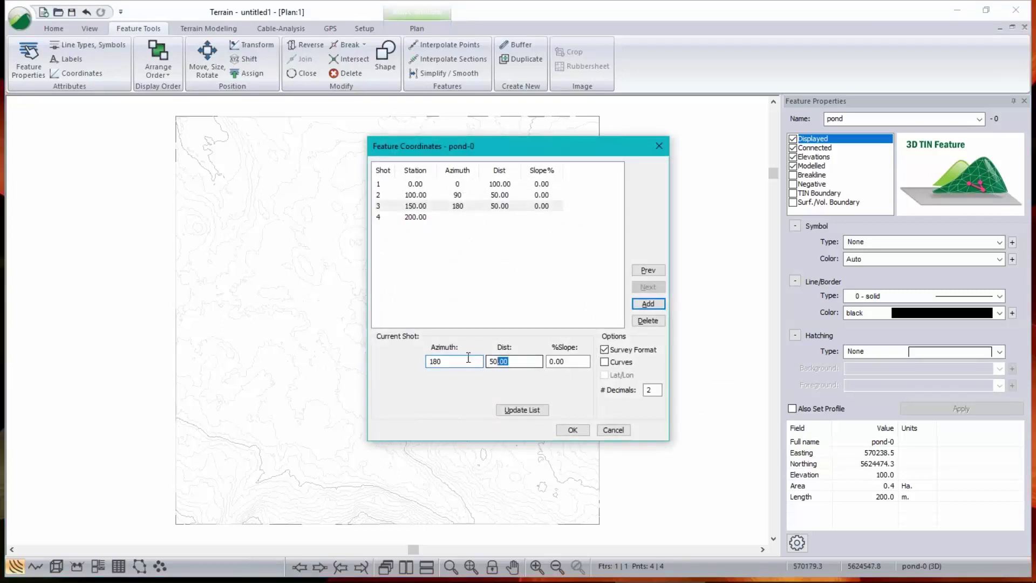
{"action": "type", "text": "100"}
{"action": "left_click", "coordinate": [522, 410]}
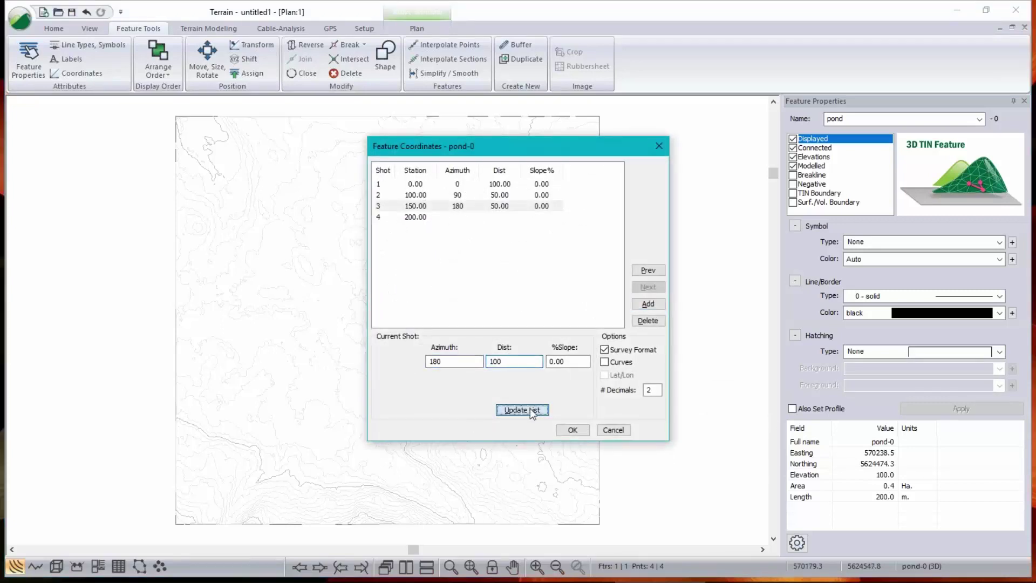
- Accept the coordinates and close pond-0 into a 300 m, 0.5 ha rectangle
{"action": "left_click", "coordinate": [572, 430]}
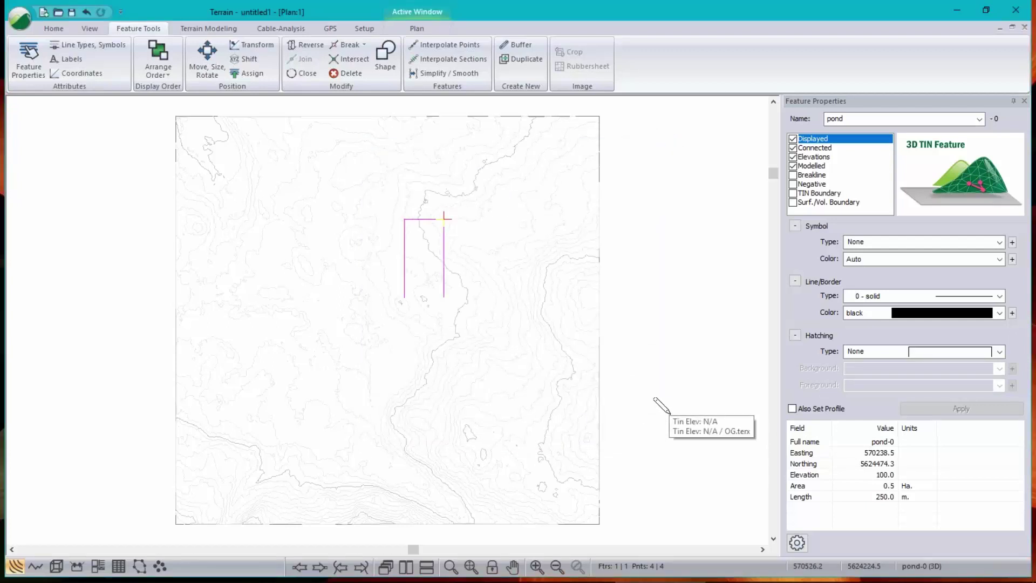
{"action": "left_click", "coordinate": [310, 75]}
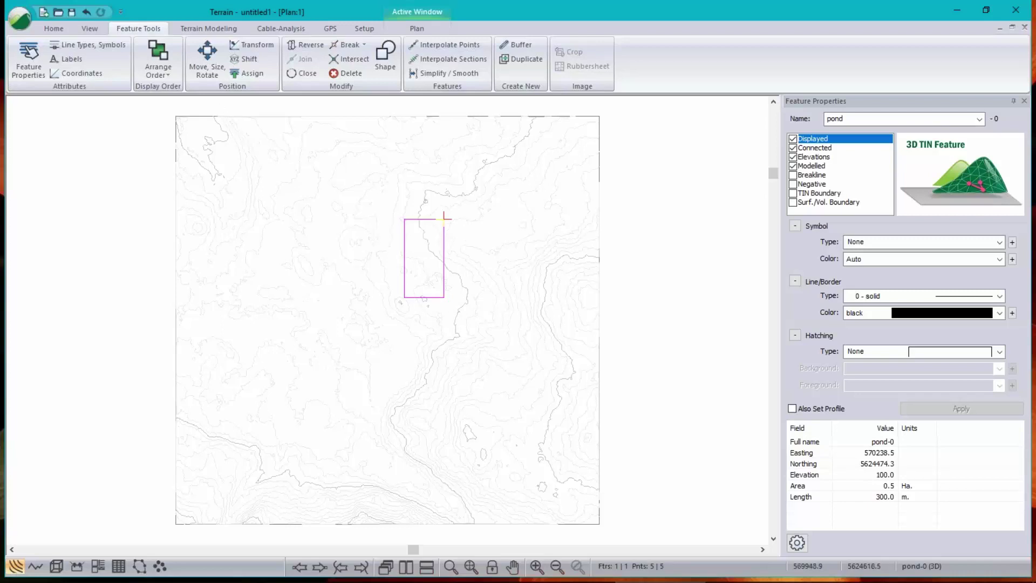
- Nudge the pond rectangle slightly and rotate it about 50° counter-clockwise
{"action": "left_click", "coordinate": [212, 73]}
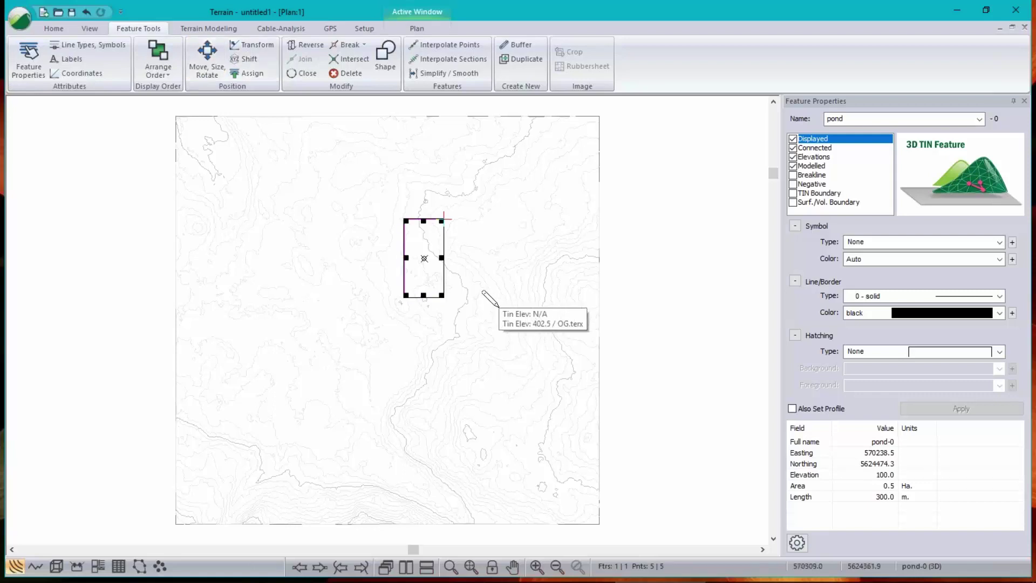
{"action": "left_click", "coordinate": [419, 256]}
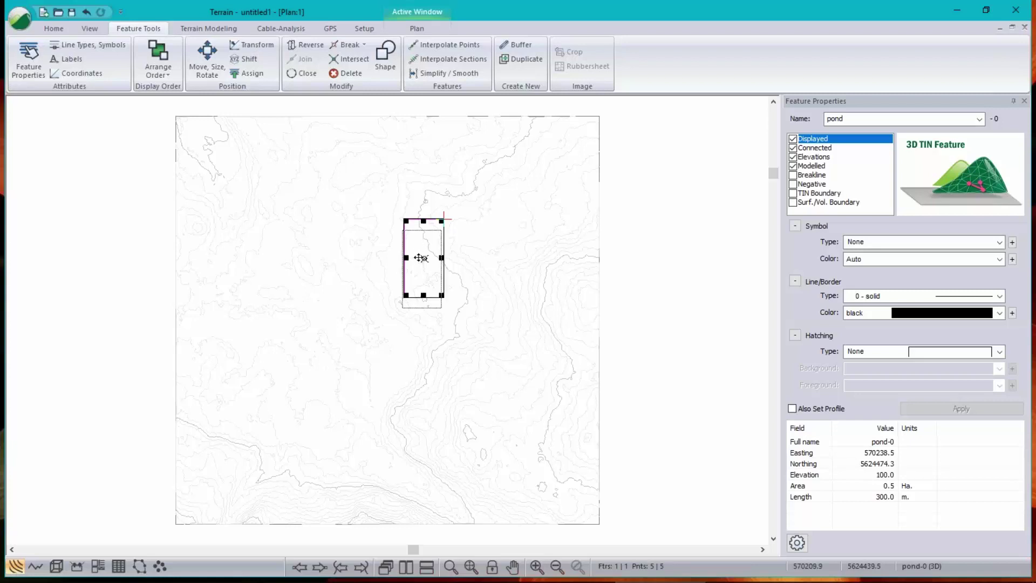
{"action": "left_click_drag", "start_coordinate": [419, 257], "coordinate": [423, 246]}
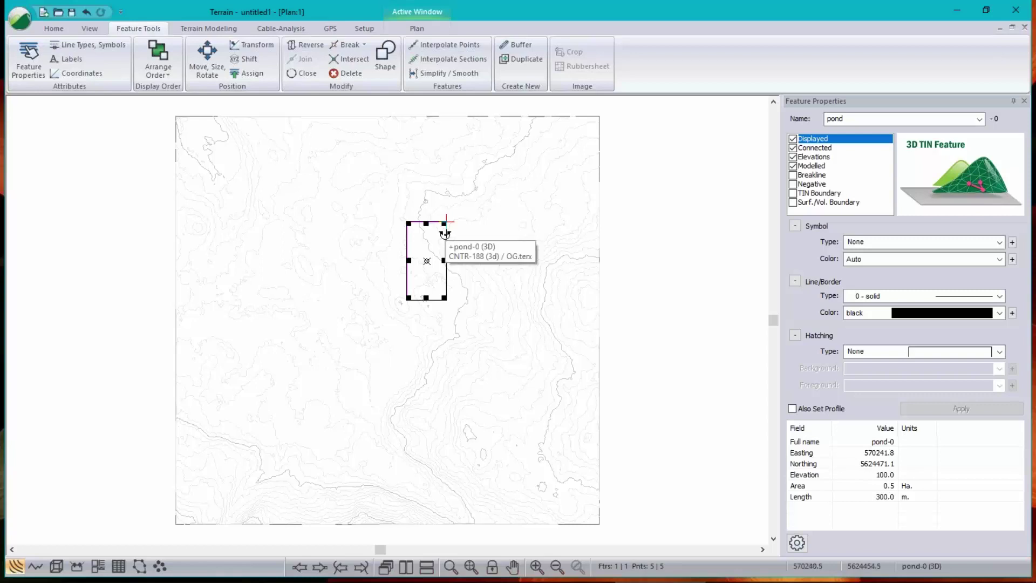
{"action": "scroll", "coordinate": [433, 238], "scroll_direction": "up", "scroll_amount": 5}
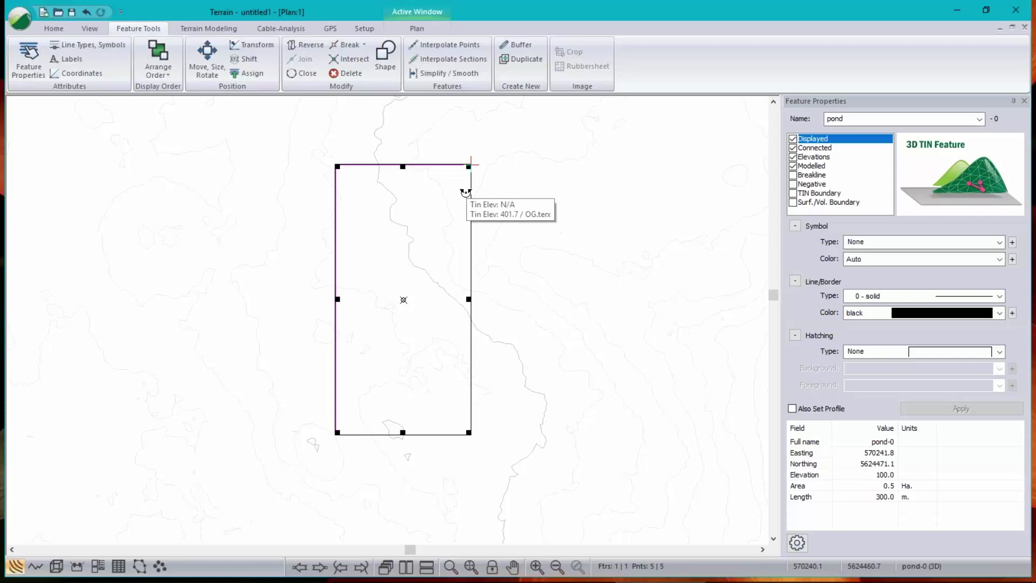
{"action": "left_click_drag", "start_coordinate": [465, 193], "coordinate": [346, 155]}
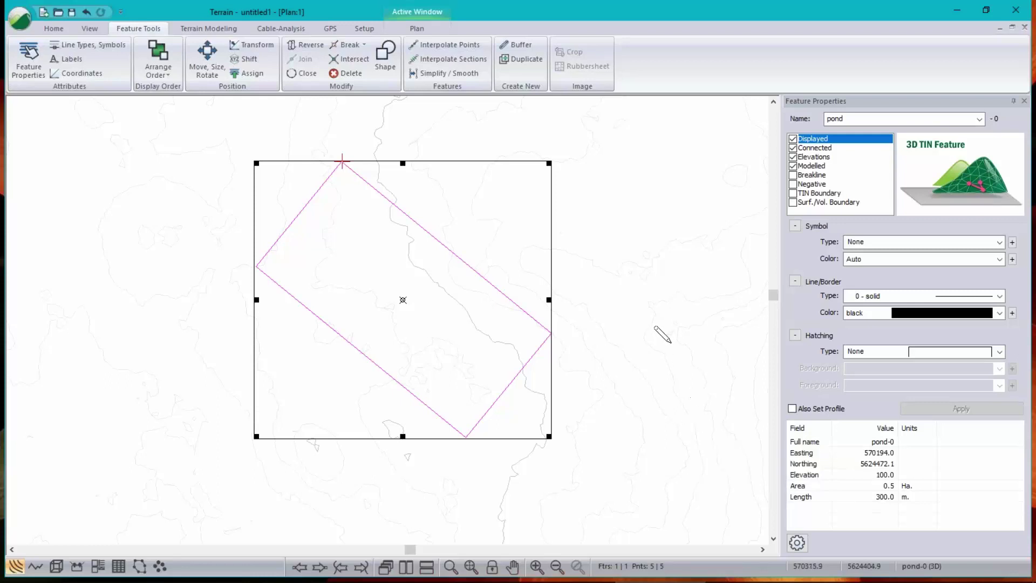
{"action": "mouse_move", "coordinate": [671, 342]}
{"action": "mouse_move", "coordinate": [623, 272]}
{"action": "mouse_move", "coordinate": [646, 226]}
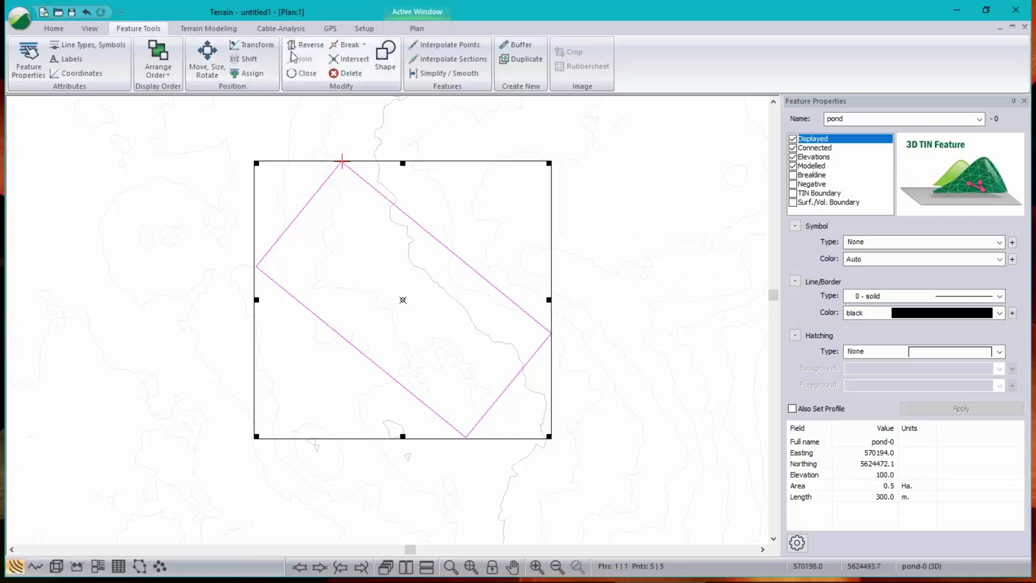
- Buffer the rectangle by 16 on a 2:1 slope, creating pond-1 at elevation 108
{"action": "left_click", "coordinate": [517, 45]}
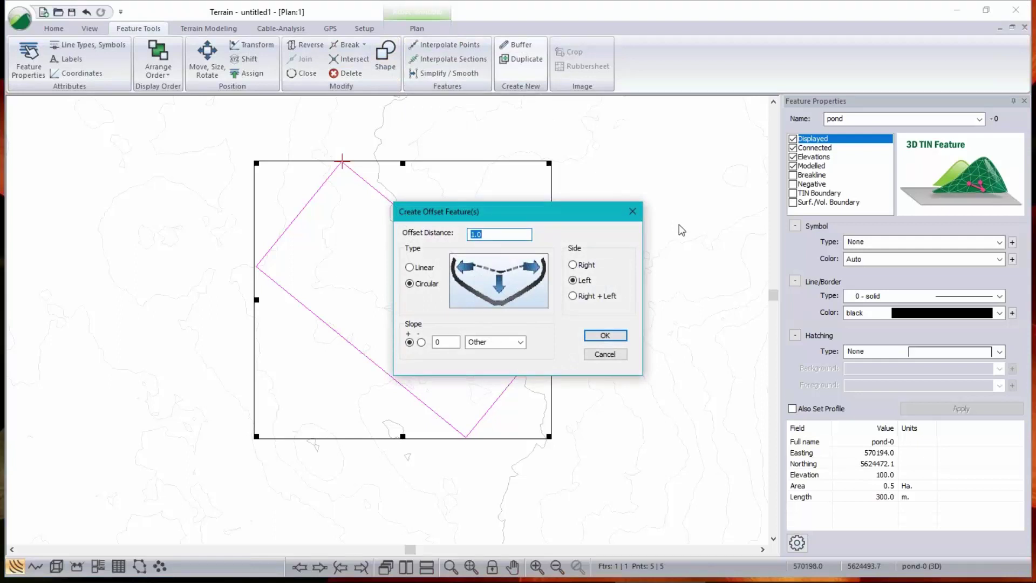
{"action": "type", "text": "16"}
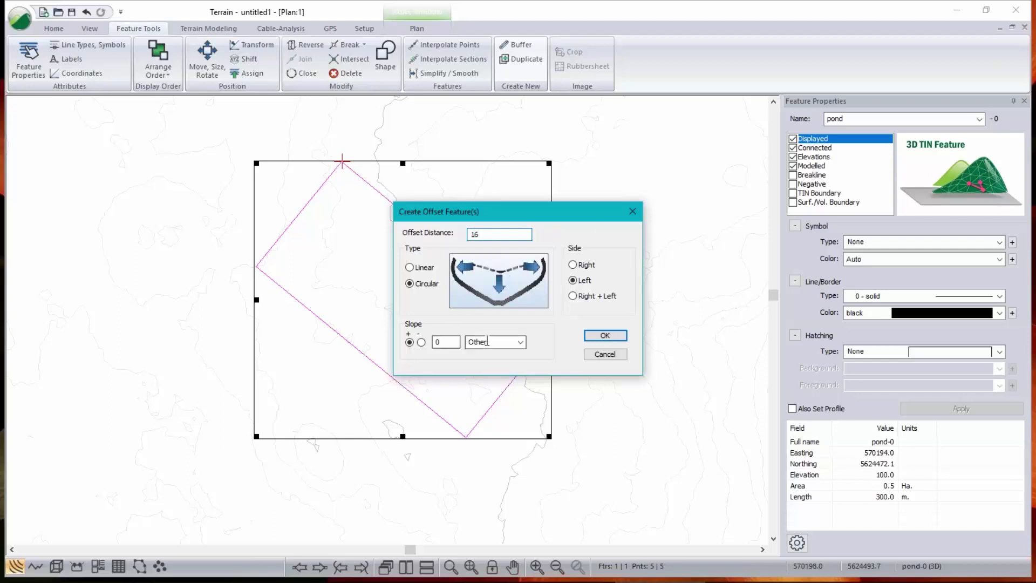
{"action": "left_click", "coordinate": [520, 344]}
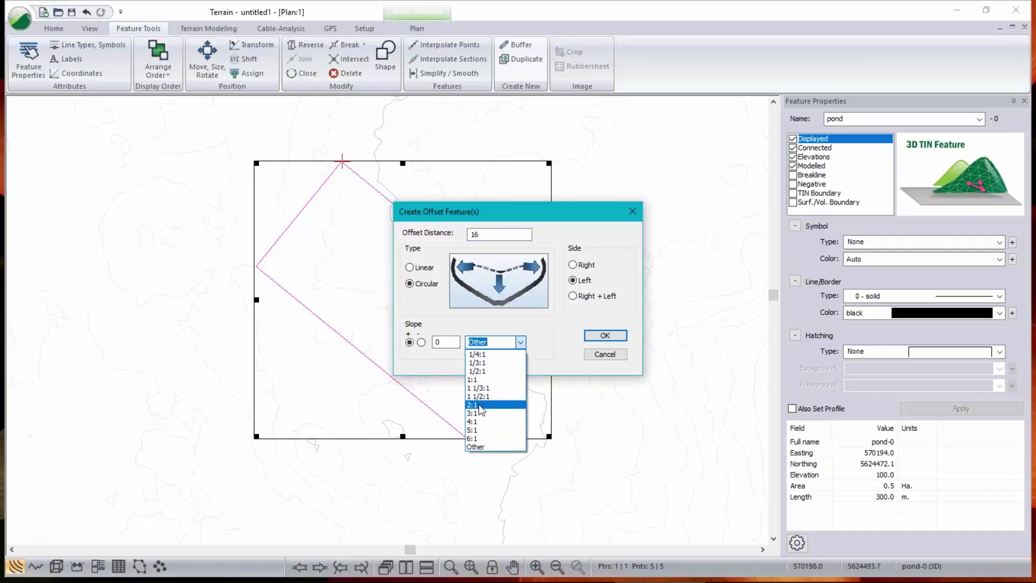
{"action": "left_click", "coordinate": [510, 405]}
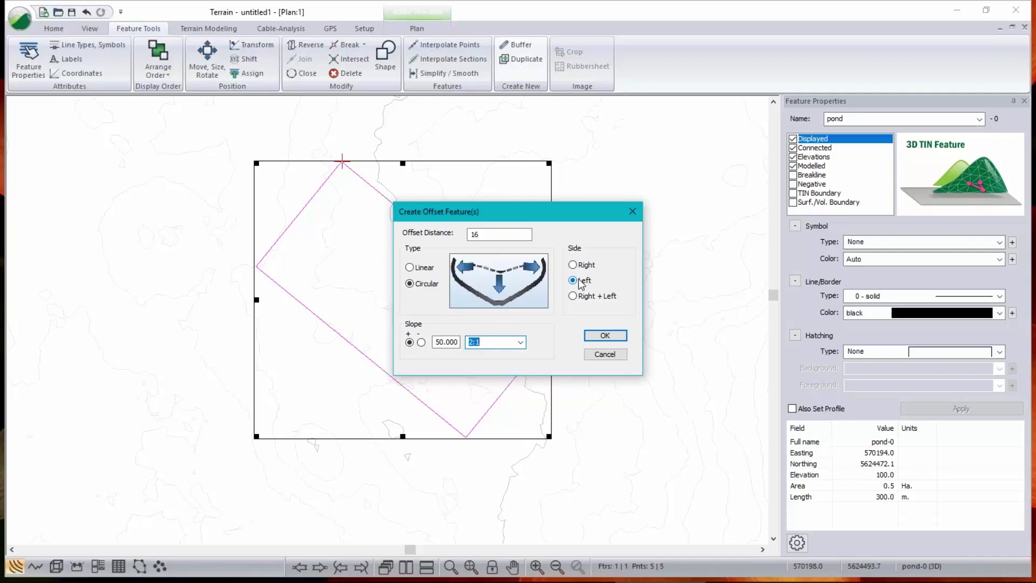
{"action": "left_click", "coordinate": [604, 335]}
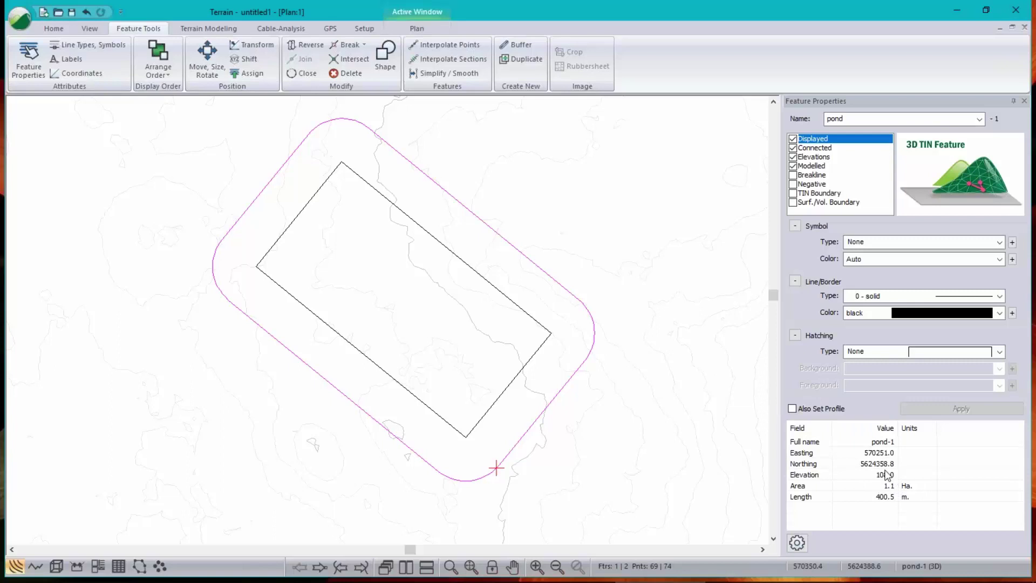
- Select both pond outlines, pond-0 and pond-1, together
{"action": "left_click", "coordinate": [481, 417]}
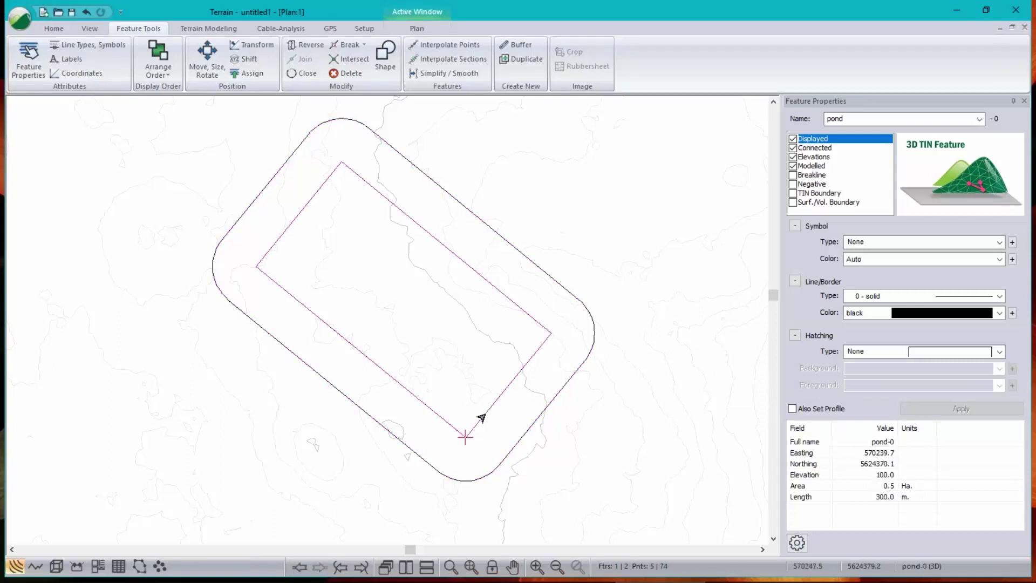
{"action": "left_click", "coordinate": [518, 440]}
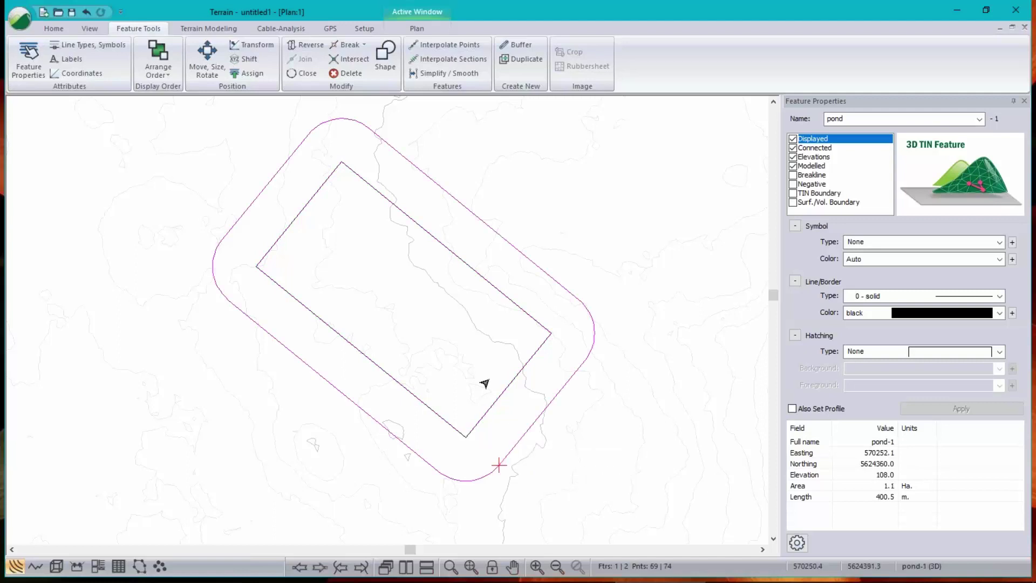
{"action": "key", "text": "ctrl+a"}
{"action": "mouse_move", "coordinate": [699, 469]}
{"action": "mouse_move", "coordinate": [669, 495]}
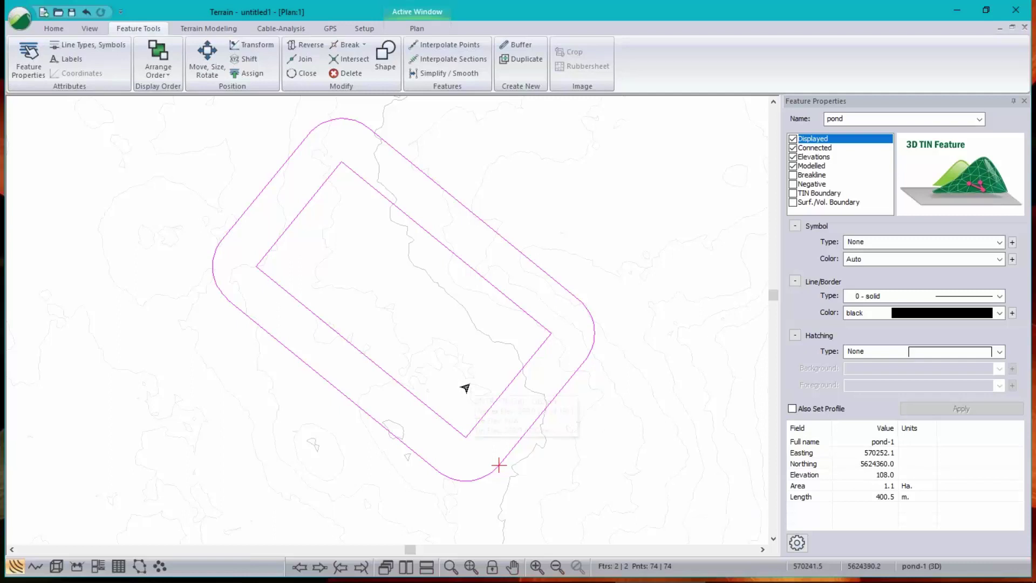
{"action": "left_click", "coordinate": [487, 410]}
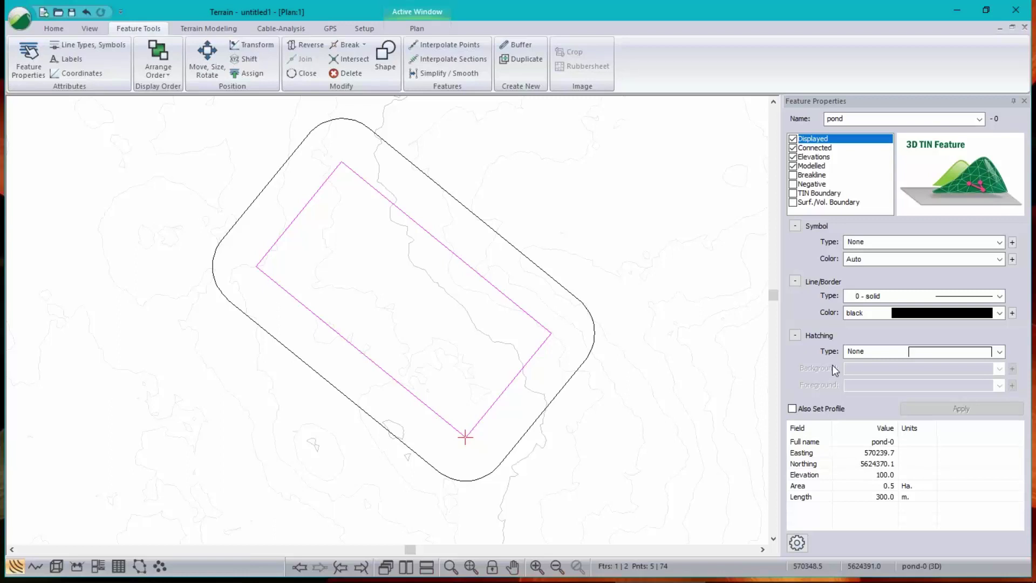
{"action": "key", "text": "ctrl+a"}
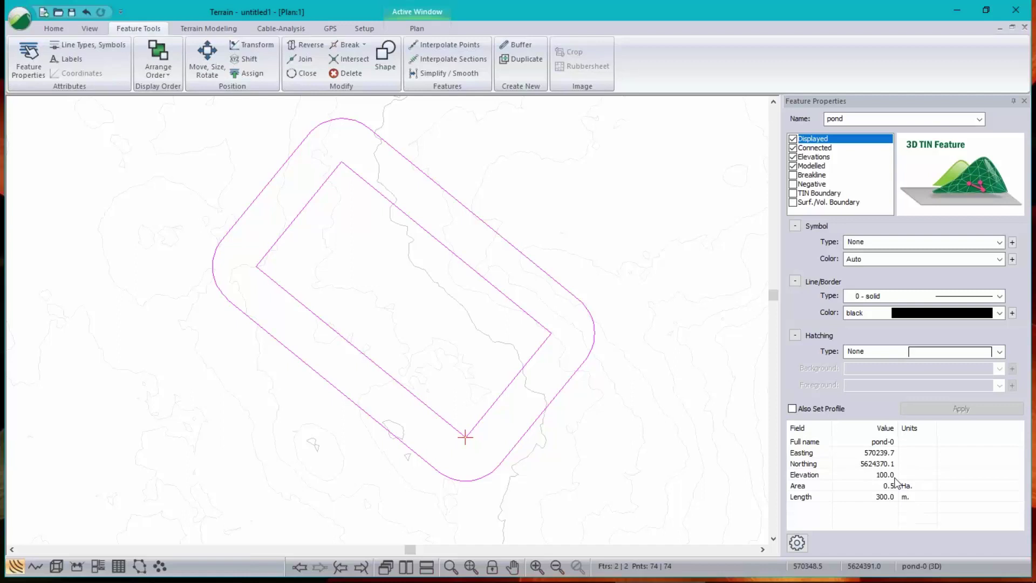
- Shift the selected outlines to Z 390, putting pond-1 at 398
{"action": "left_click", "coordinate": [251, 59]}
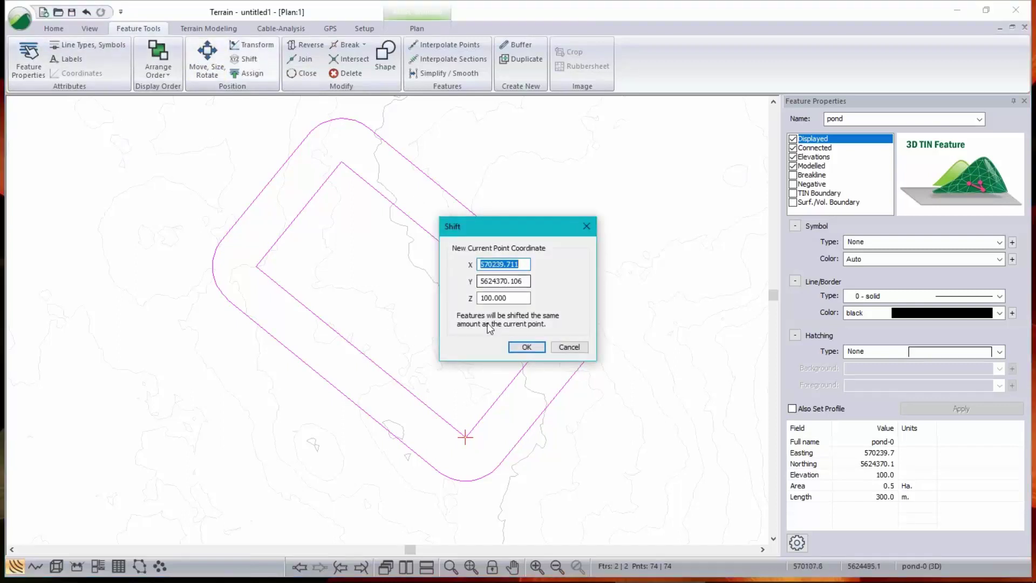
{"action": "left_click_drag", "start_coordinate": [479, 297], "coordinate": [510, 298]}
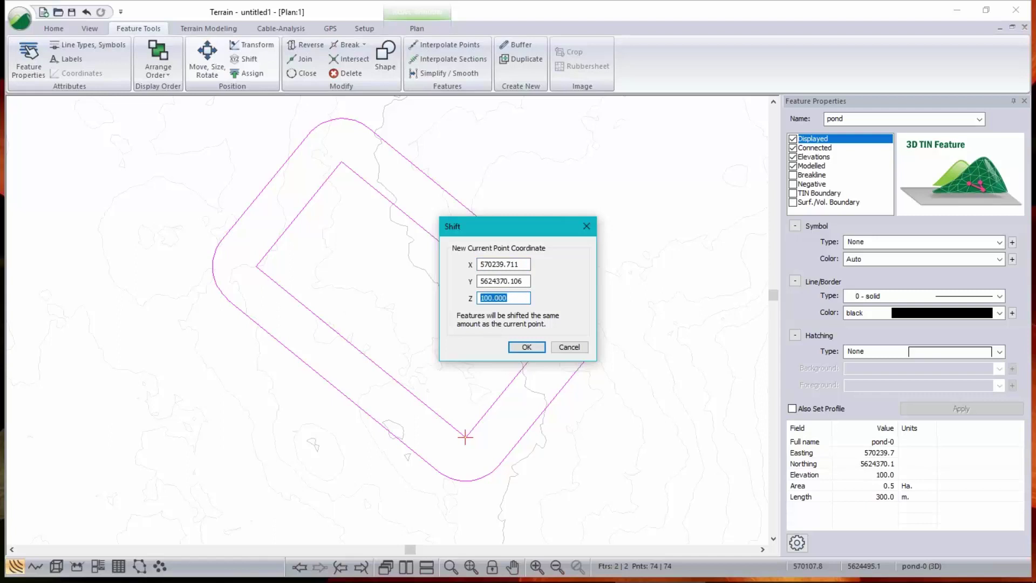
{"action": "type", "text": "390"}
{"action": "left_click", "coordinate": [528, 348]}
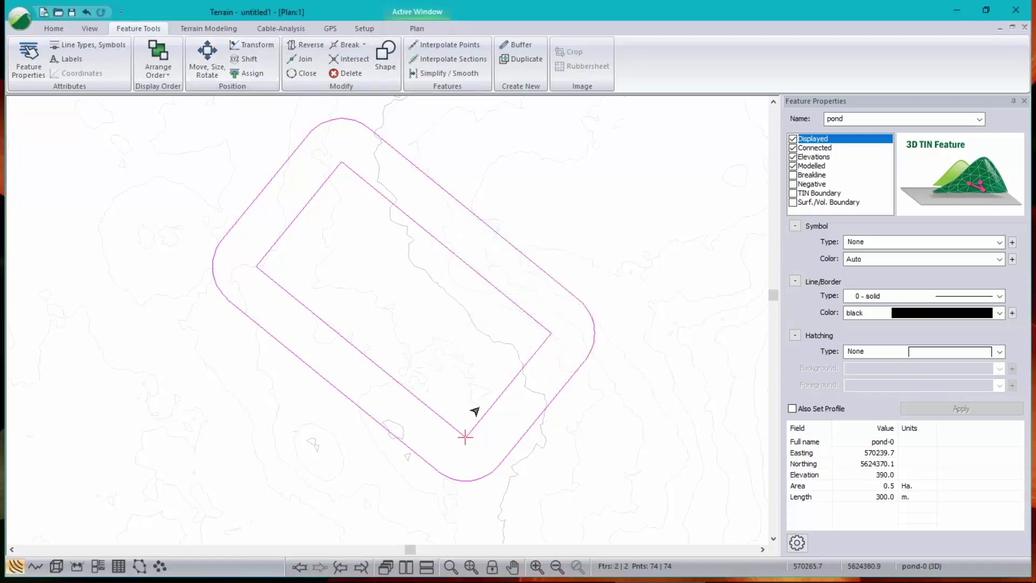
{"action": "left_click", "coordinate": [525, 431]}
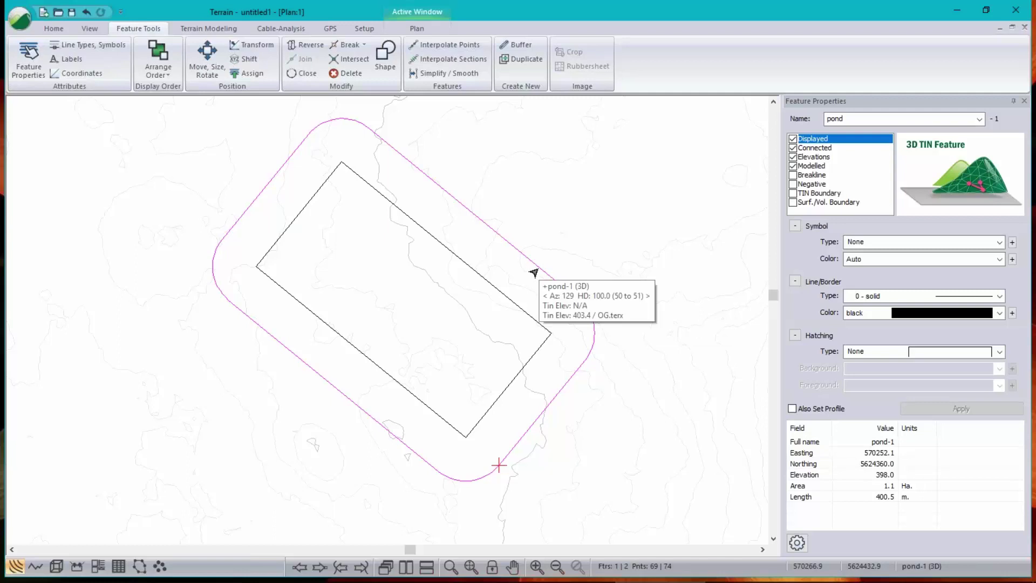
- Offset the outer boundary by 2 with a custom slope of 0, creating pond-2
{"action": "left_click", "coordinate": [514, 45]}
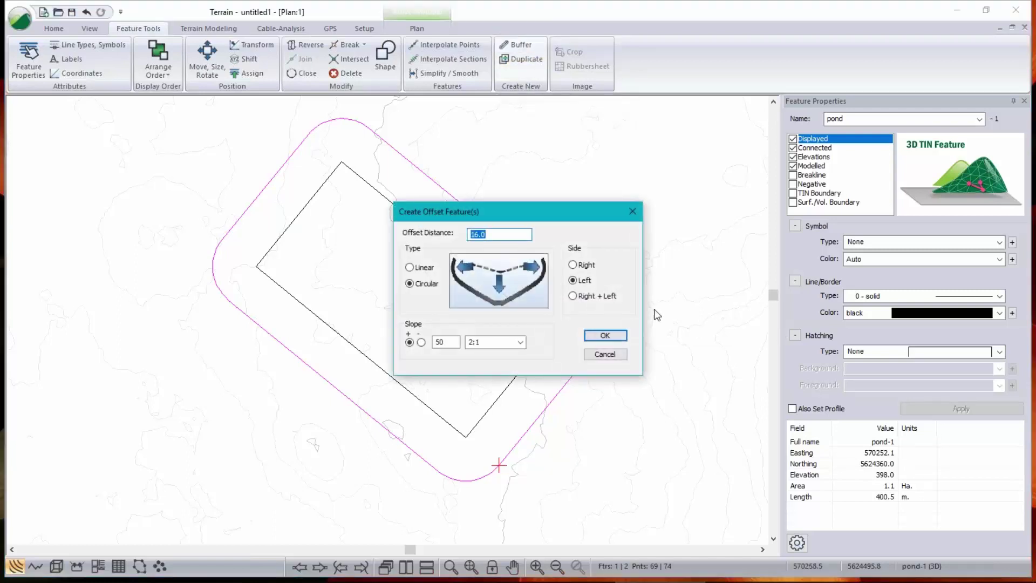
{"action": "type", "text": "2"}
{"action": "left_click", "coordinate": [519, 342]}
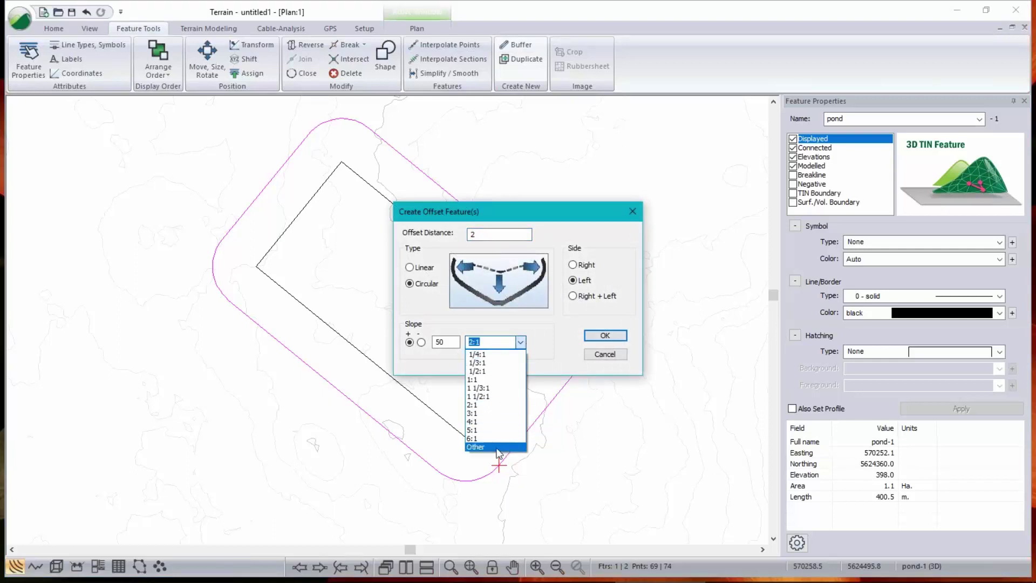
{"action": "left_click", "coordinate": [497, 447]}
{"action": "left_click", "coordinate": [456, 342]}
{"action": "key", "text": "BackSpace"}
{"action": "key", "text": "BackSpace"}
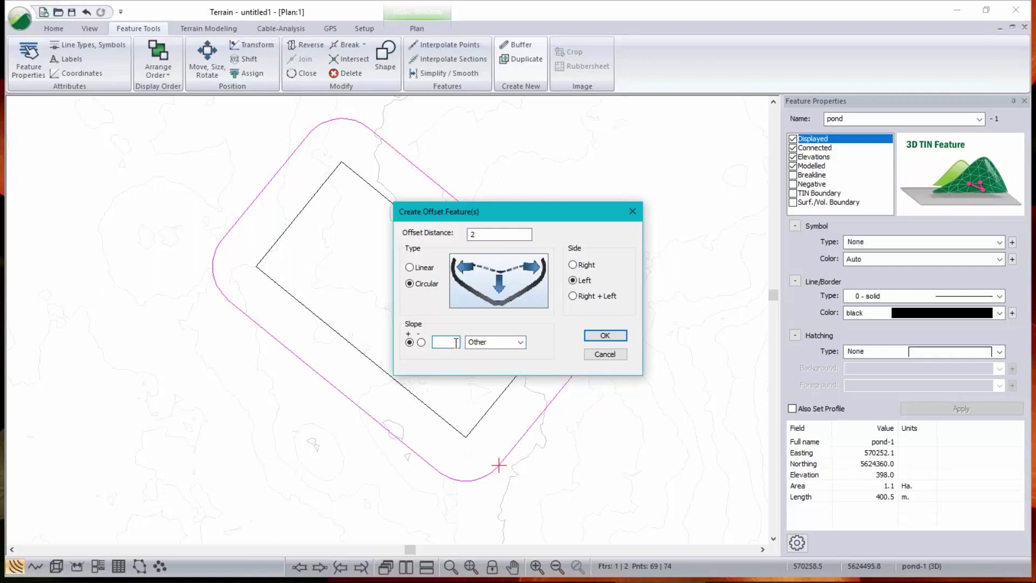
{"action": "type", "text": "0"}
{"action": "left_click", "coordinate": [605, 337]}
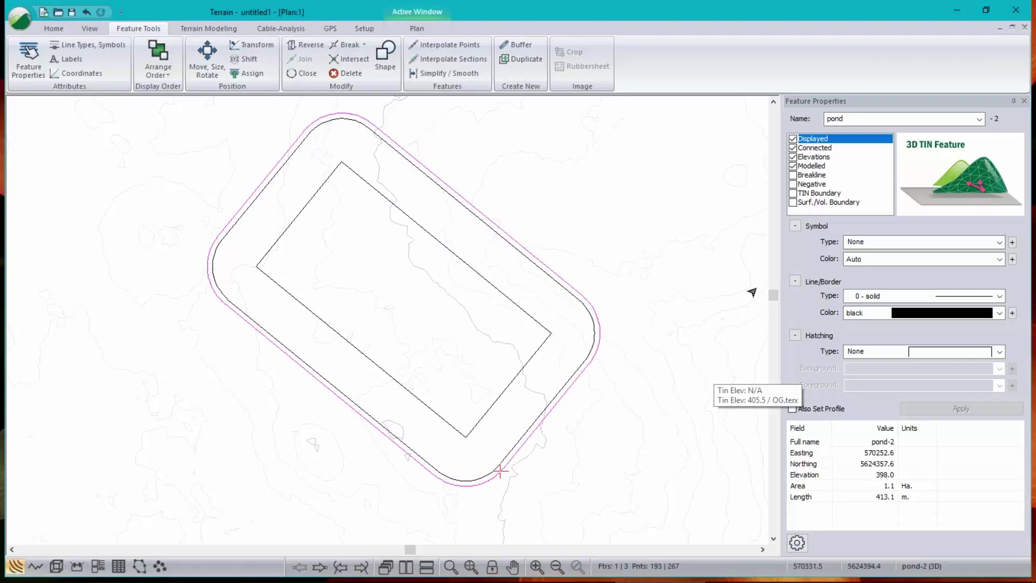
- In Grading, target the OG.terx surface with a 2:1 downhill slope
{"action": "left_click", "coordinate": [199, 28]}
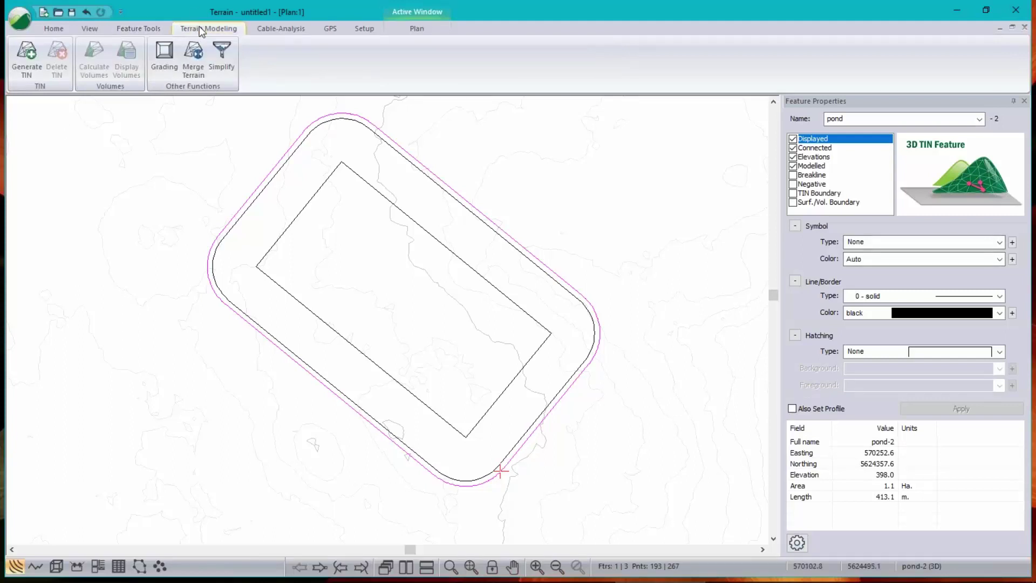
{"action": "left_click", "coordinate": [177, 48]}
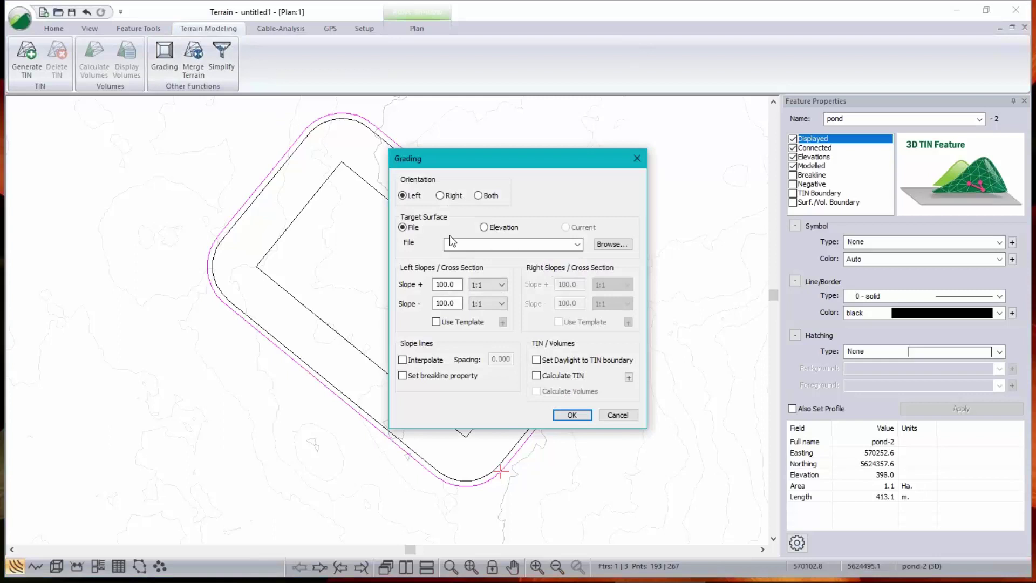
{"action": "left_click", "coordinate": [577, 244]}
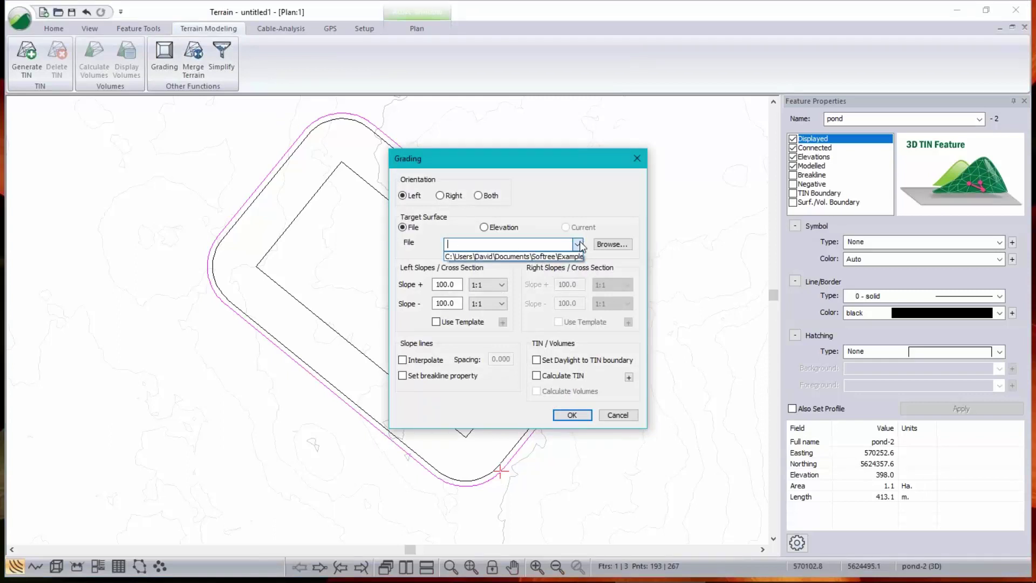
{"action": "left_click", "coordinate": [568, 254]}
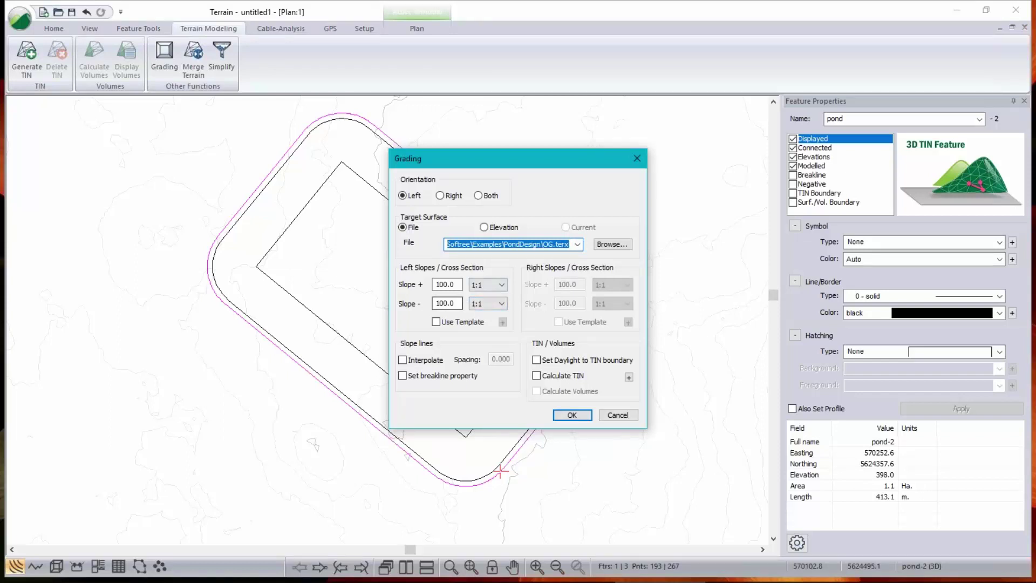
{"action": "left_click", "coordinate": [499, 304]}
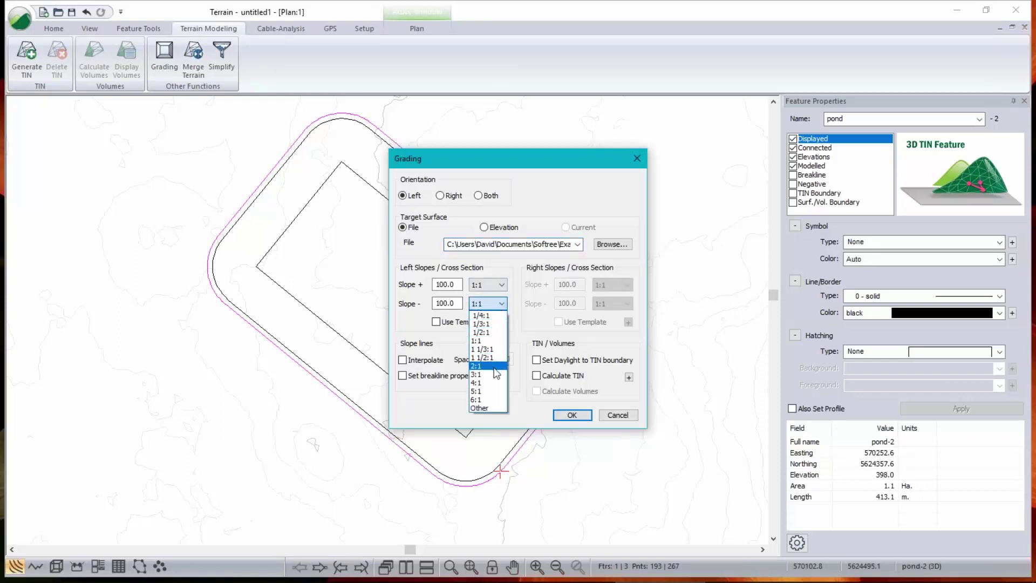
{"action": "left_click", "coordinate": [489, 374]}
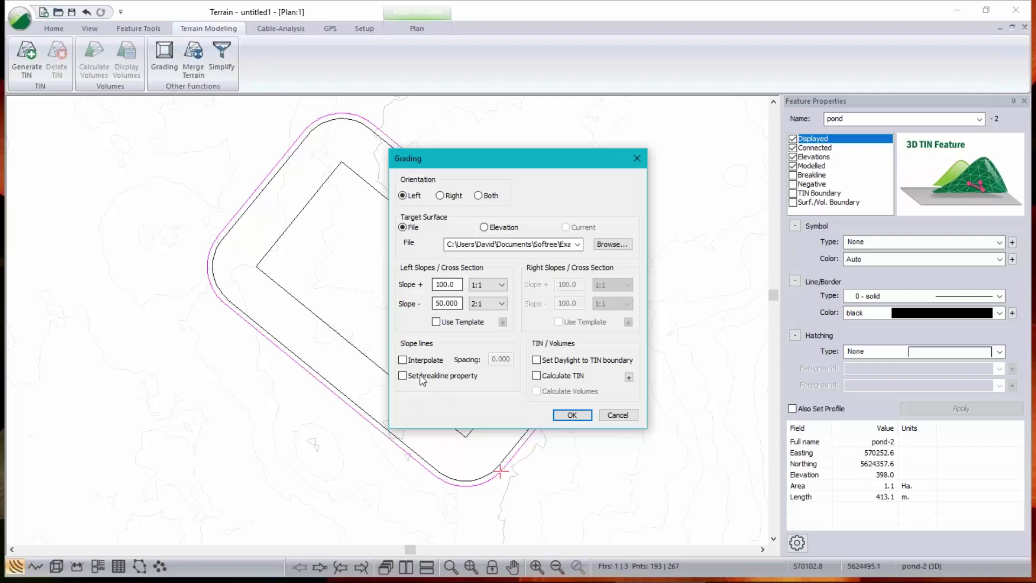
- Enable interpolated slope lines at spacing 10, daylighting, TIN and volume calculation
{"action": "left_click", "coordinate": [403, 359]}
{"action": "key", "text": "Tab"}
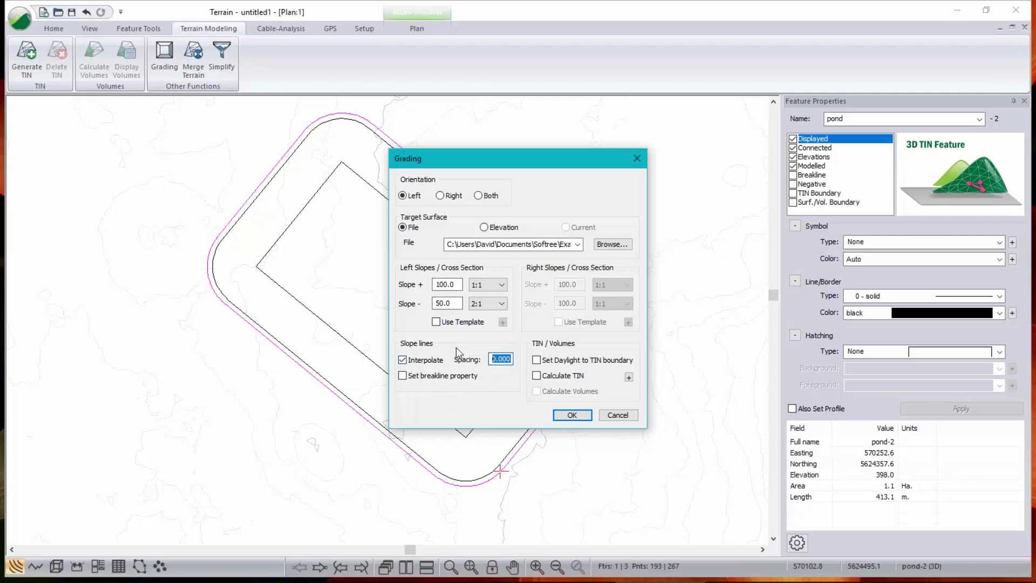
{"action": "type", "text": "10"}
{"action": "left_click", "coordinate": [536, 359]}
{"action": "left_click", "coordinate": [536, 375]}
{"action": "left_click", "coordinate": [539, 391]}
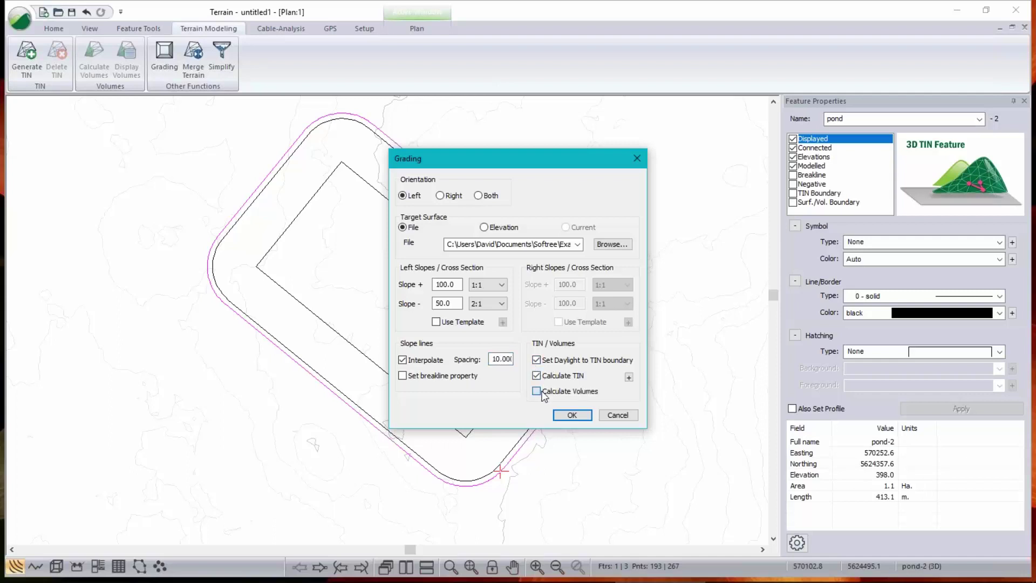
- Set TIN options to include all points with no major or minor contours
{"action": "left_click", "coordinate": [629, 377]}
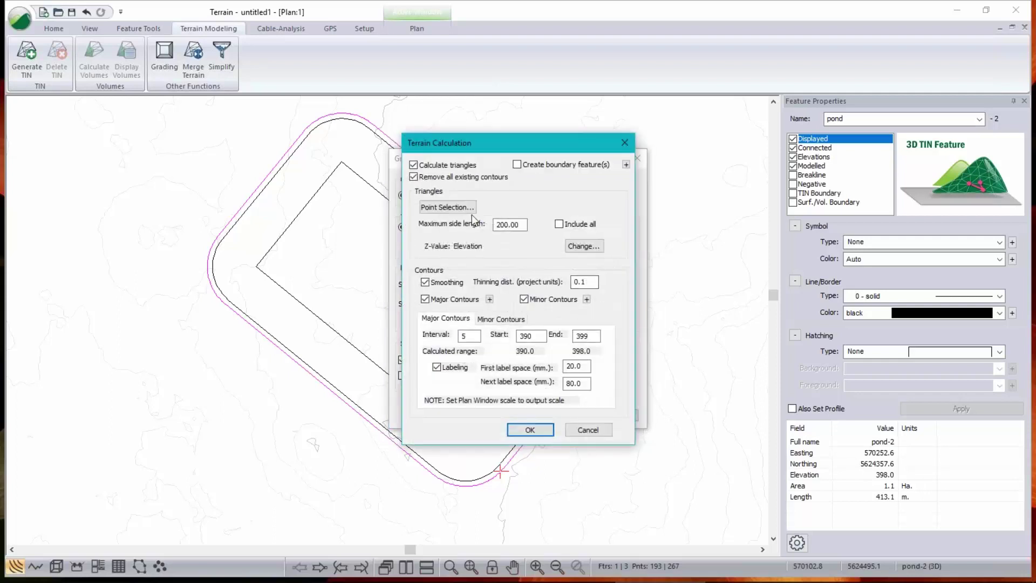
{"action": "left_click", "coordinate": [559, 224]}
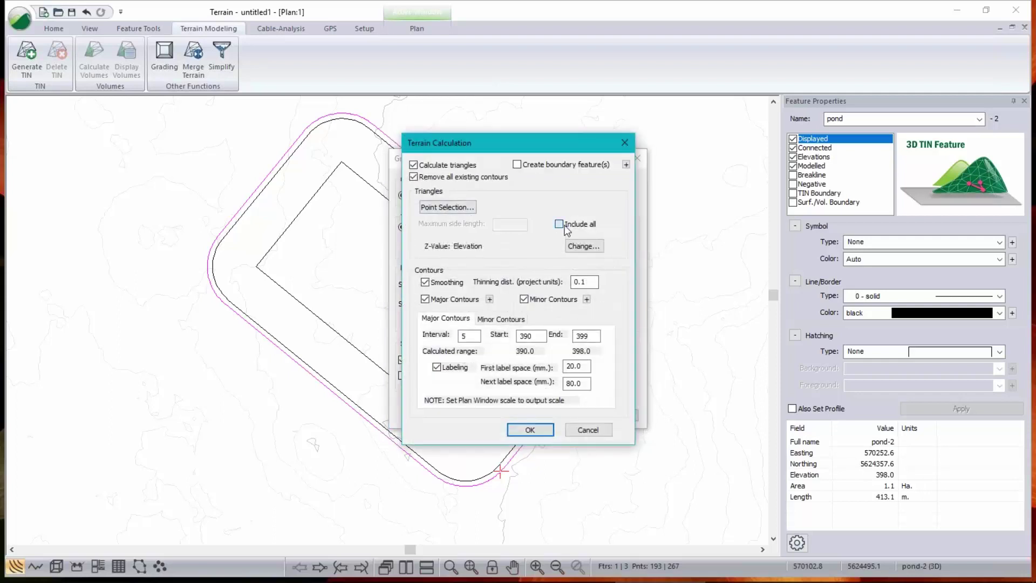
{"action": "left_click", "coordinate": [425, 299]}
{"action": "left_click", "coordinate": [523, 299]}
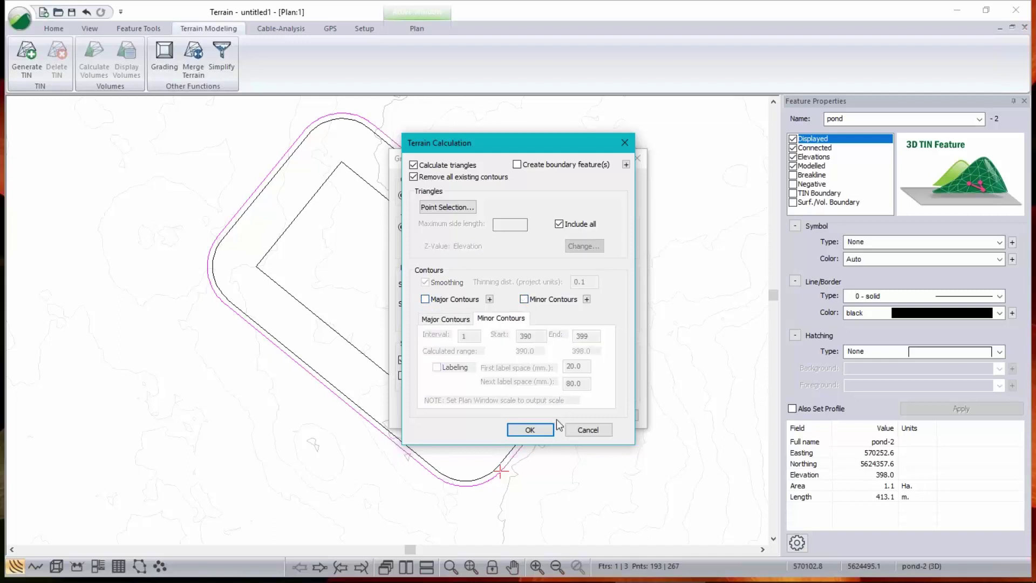
{"action": "left_click", "coordinate": [530, 429]}
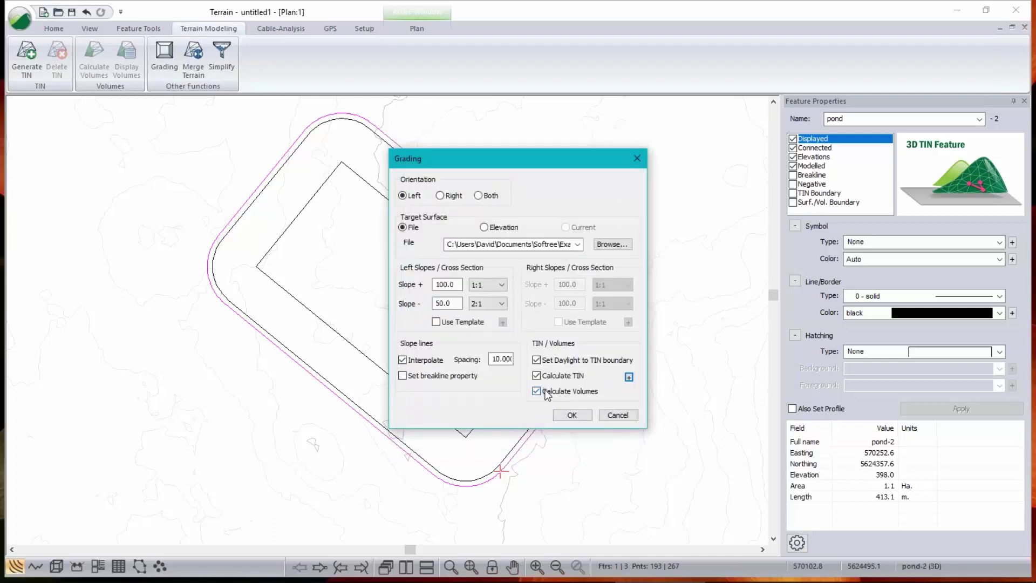
- Run the grading with Surface B set to Original: 49510.7 cu. m cut, 128.2 fill
{"action": "left_click", "coordinate": [572, 415]}
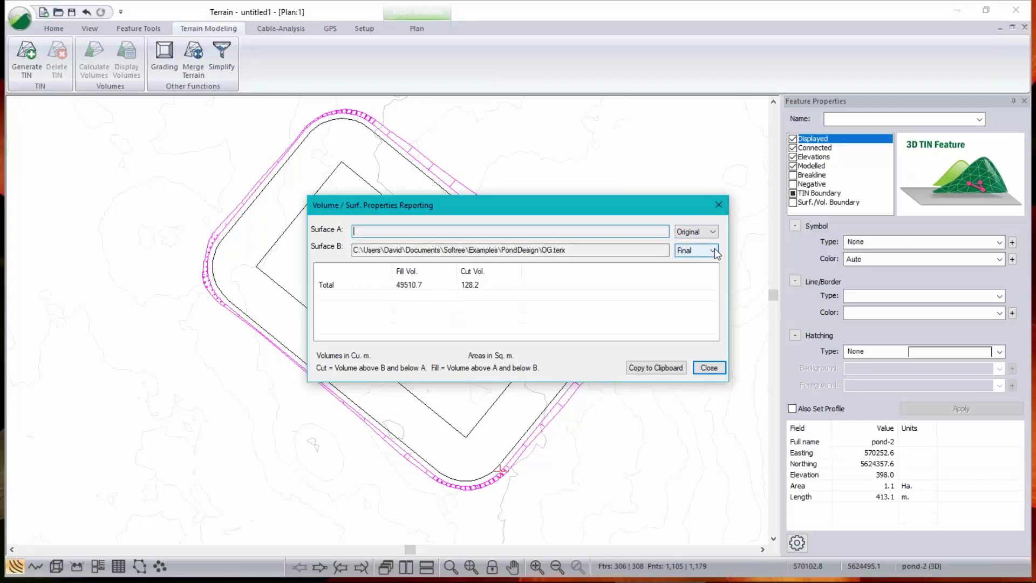
{"action": "left_click", "coordinate": [713, 251]}
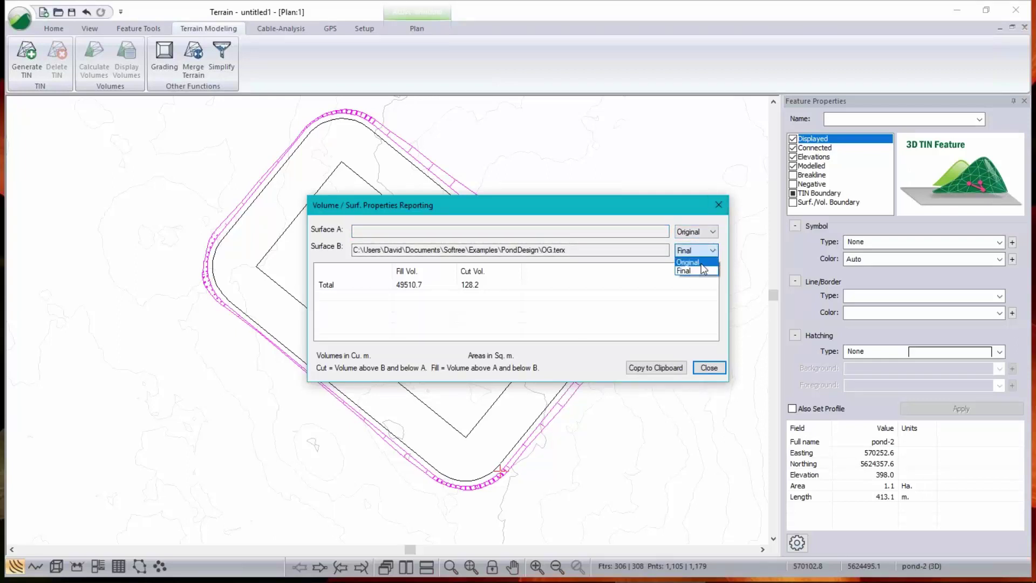
{"action": "left_click", "coordinate": [697, 263]}
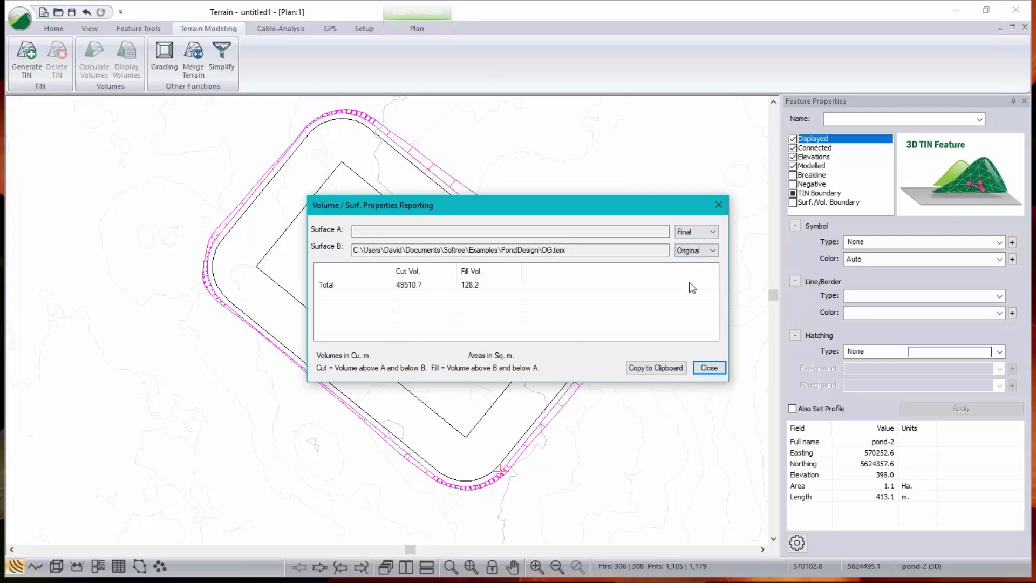
{"action": "left_click", "coordinate": [708, 368]}
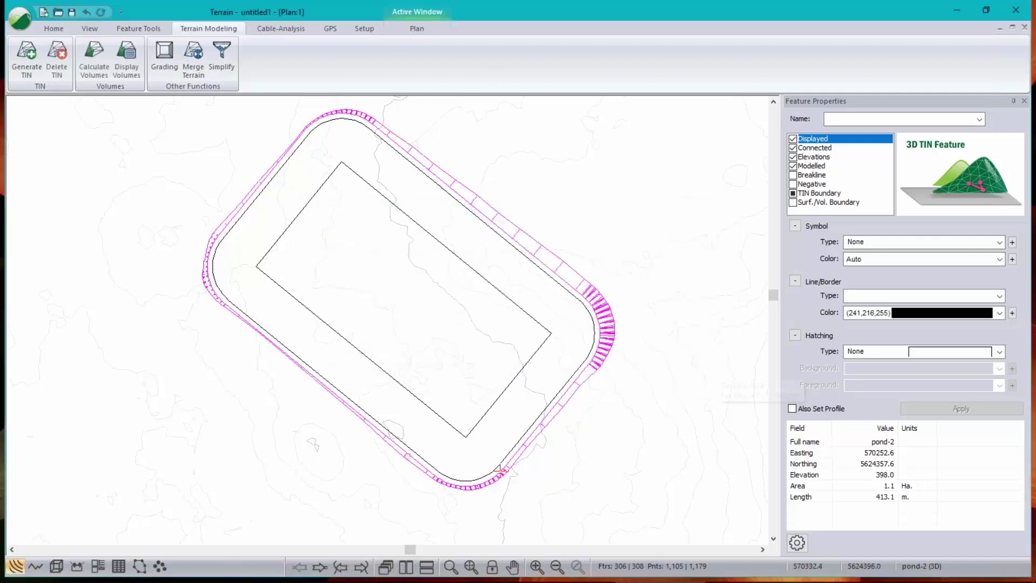
- Pick the pond-2 outline, then use Select Feature(s) > All to select all 308 pond features
{"action": "left_click", "coordinate": [457, 200]}
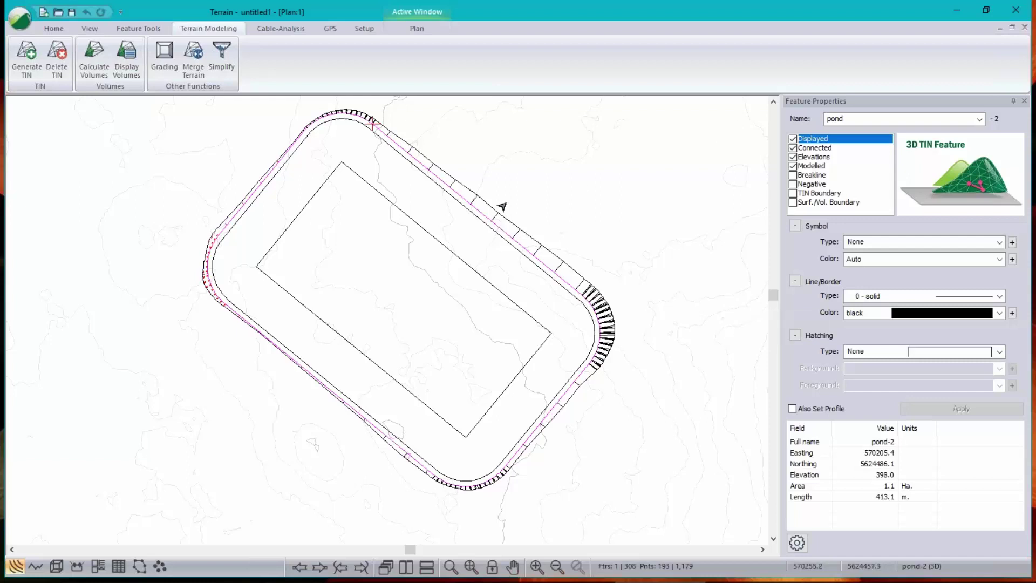
{"action": "right_click", "coordinate": [573, 153]}
{"action": "mouse_move", "coordinate": [637, 226]}
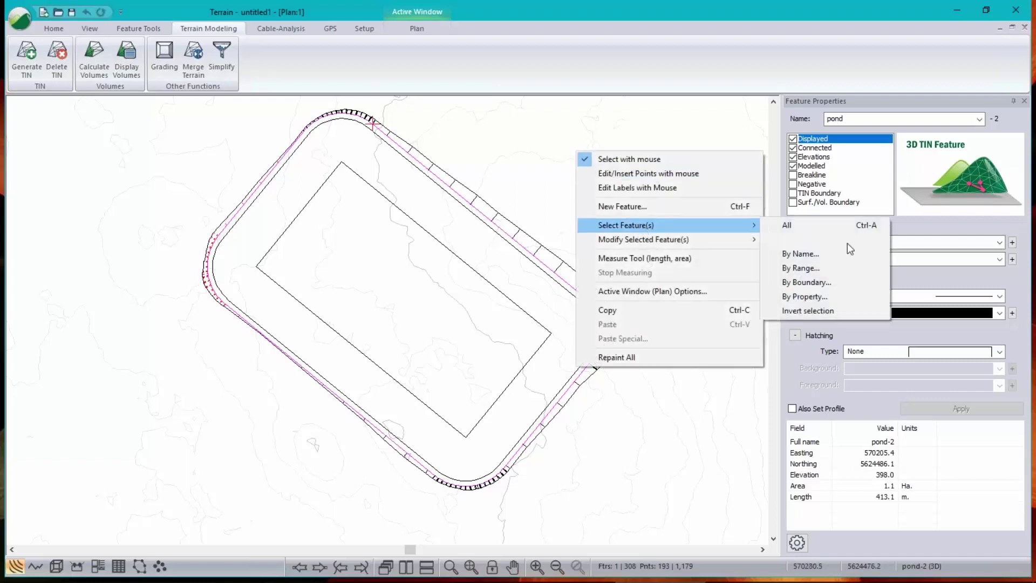
{"action": "left_click", "coordinate": [859, 227]}
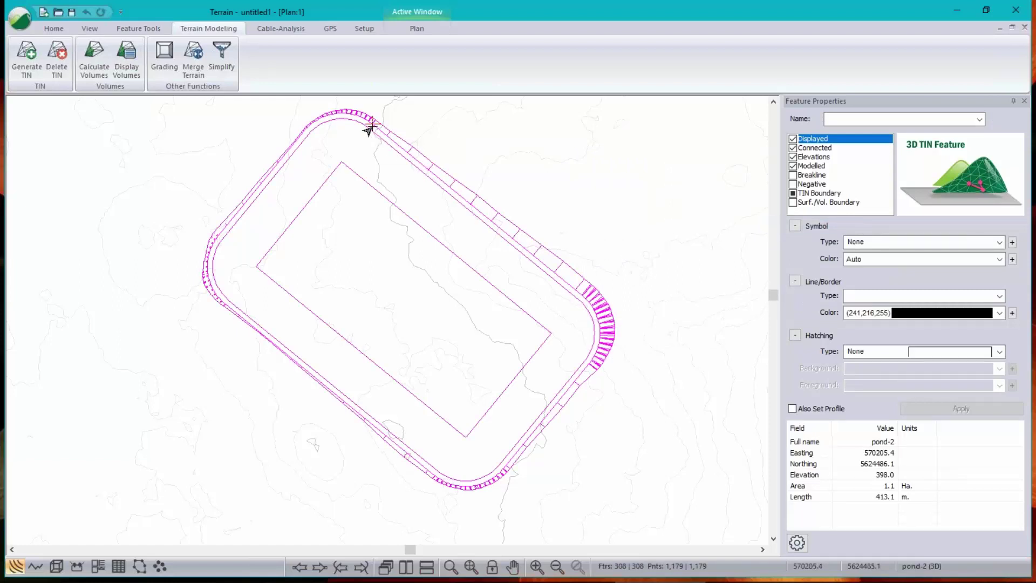
{"action": "mouse_move", "coordinate": [369, 130]}
- Shift all selected pond features to Z 402, accepting the clearing of terrain triangles
{"action": "left_click", "coordinate": [138, 28]}
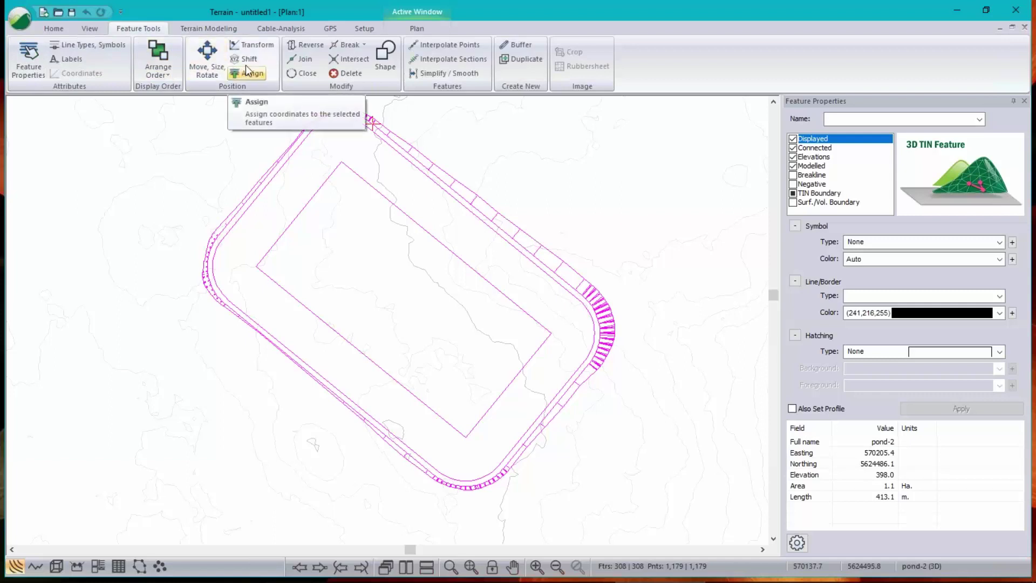
{"action": "left_click", "coordinate": [246, 70]}
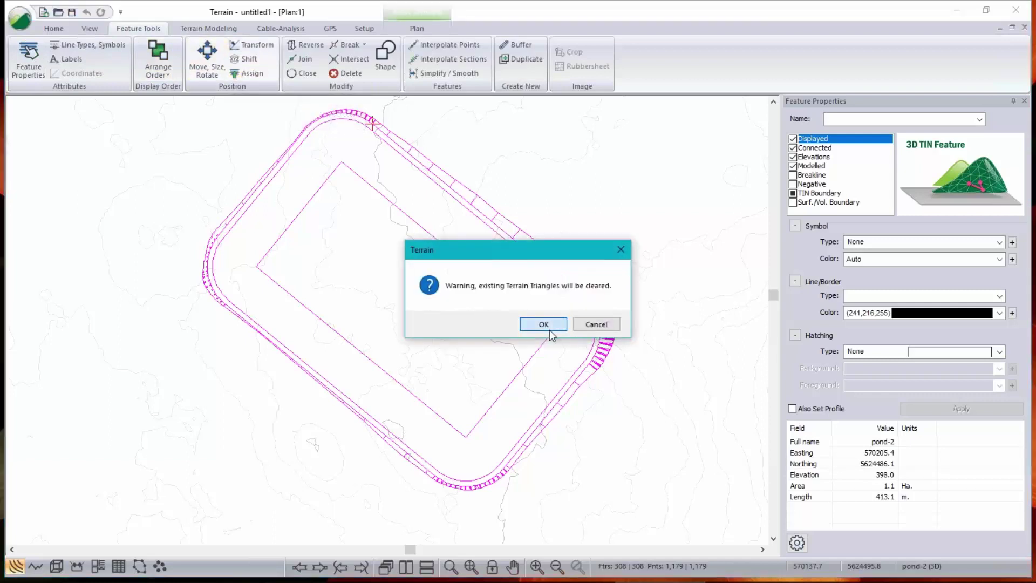
{"action": "left_click", "coordinate": [543, 324]}
{"action": "key", "text": "Tab"}
{"action": "key", "text": "Tab"}
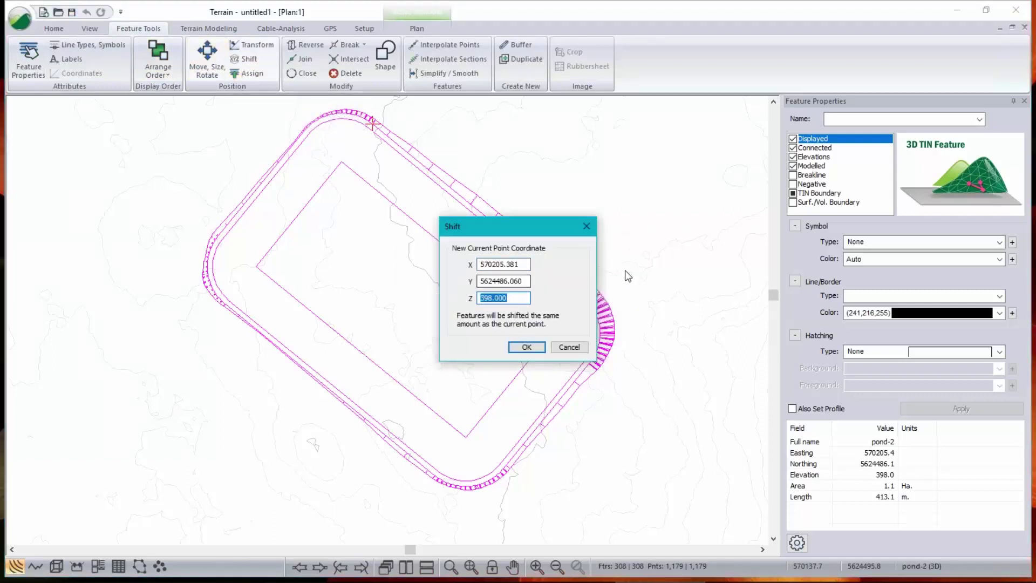
{"action": "type", "text": "402"}
{"action": "left_click", "coordinate": [526, 347]}
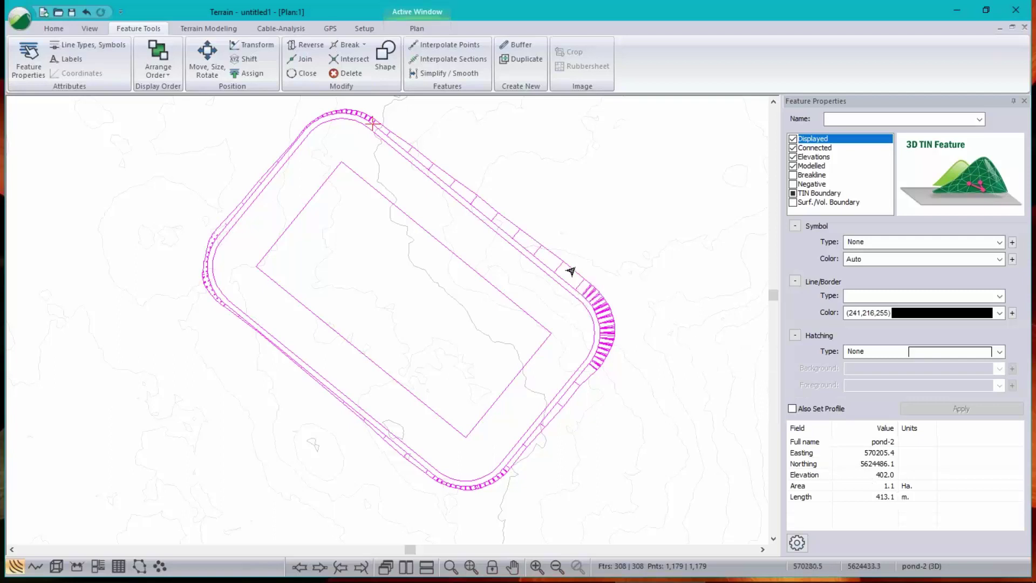
{"action": "mouse_move", "coordinate": [571, 273]}
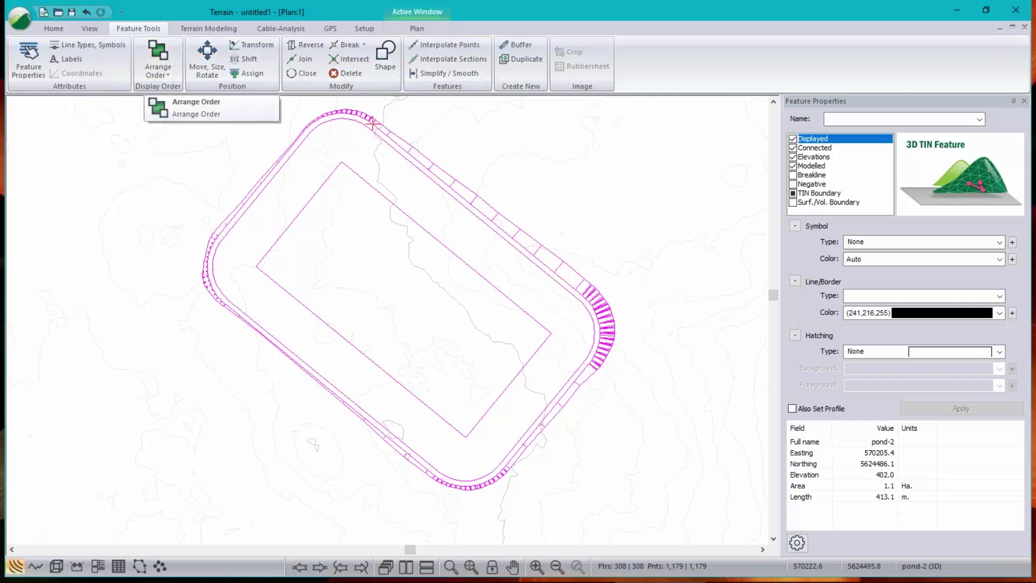
- Grade the pond-2 outline to OG.terx with Left orientation: 13609.6 cu. m cut, 14982.1 fill
{"action": "left_click", "coordinate": [222, 28]}
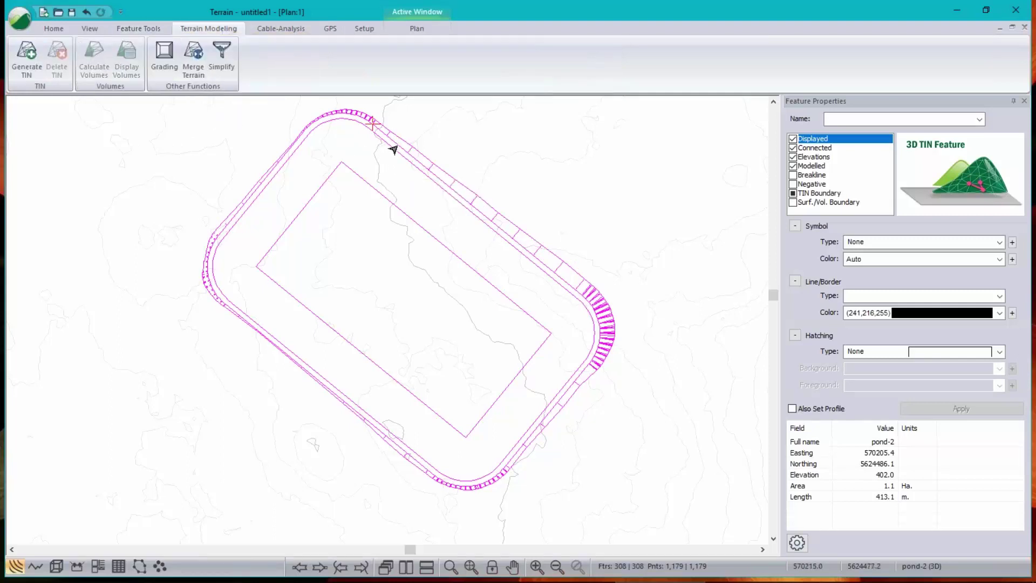
{"action": "left_click", "coordinate": [393, 149]}
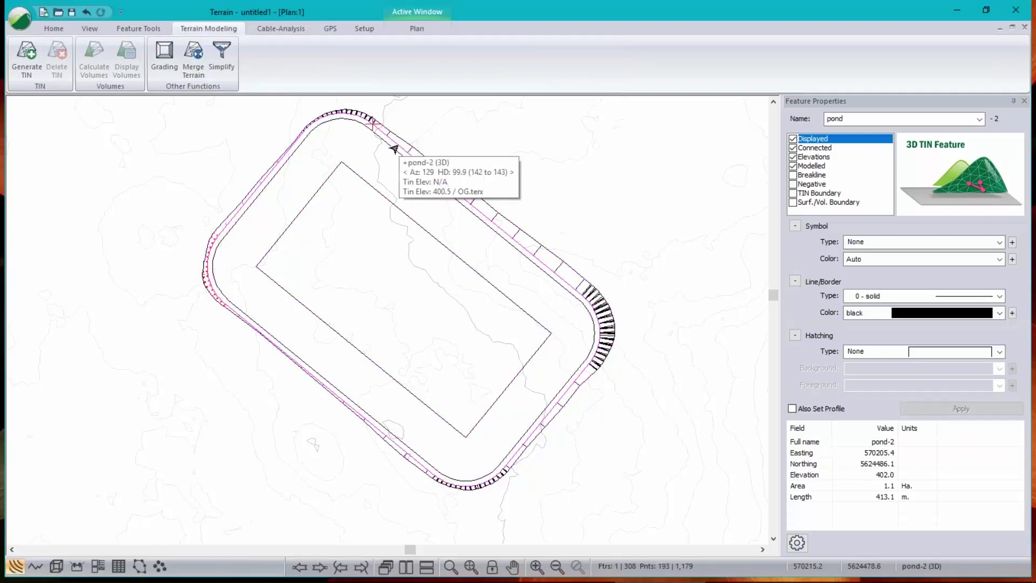
{"action": "left_click", "coordinate": [164, 59]}
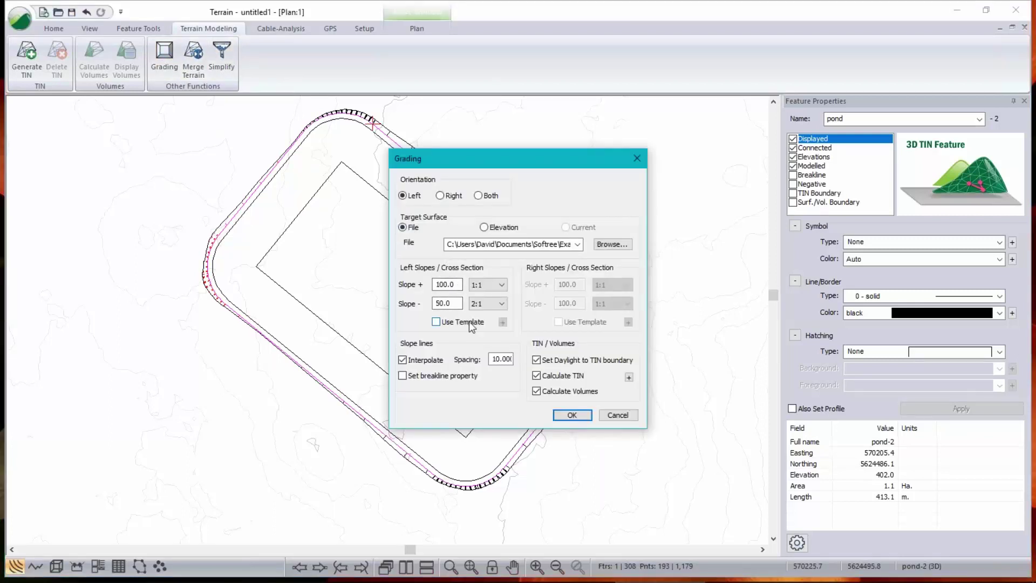
{"action": "left_click", "coordinate": [572, 414]}
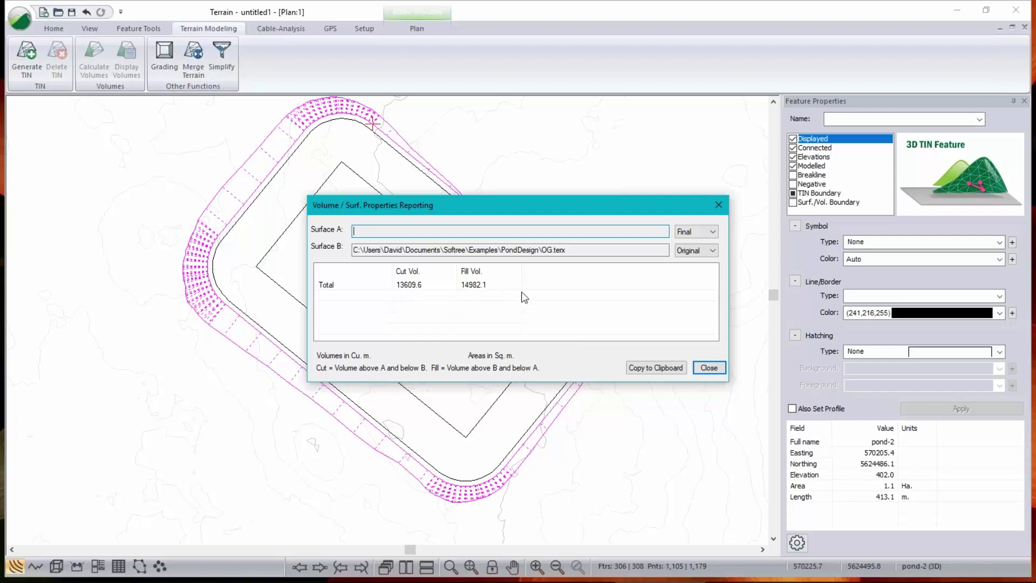
{"action": "left_click", "coordinate": [723, 366]}
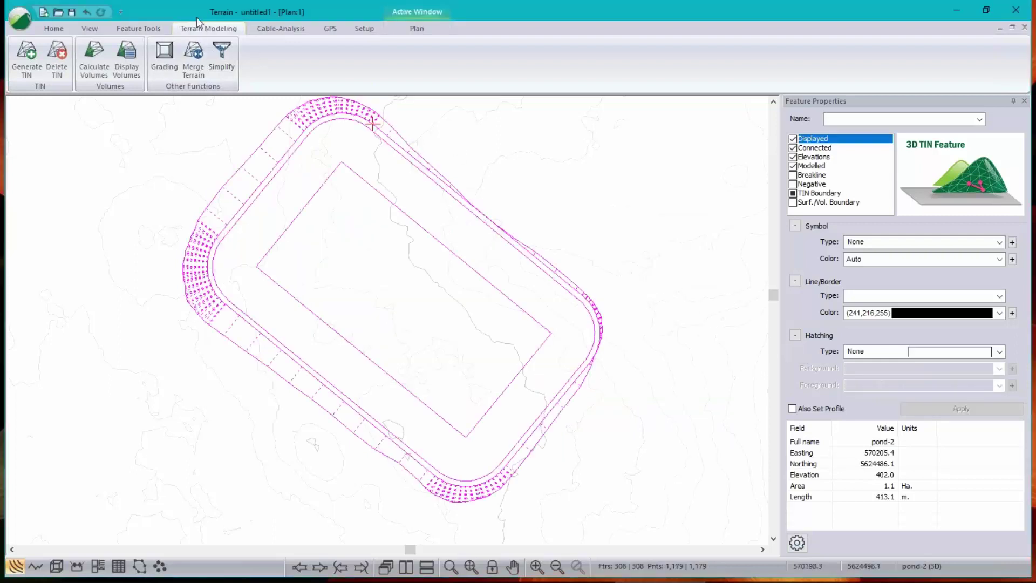
- Shift the pond features down so the pond-2 outline sits at elevation 401.8
{"action": "left_click", "coordinate": [143, 30]}
{"action": "left_click", "coordinate": [247, 59]}
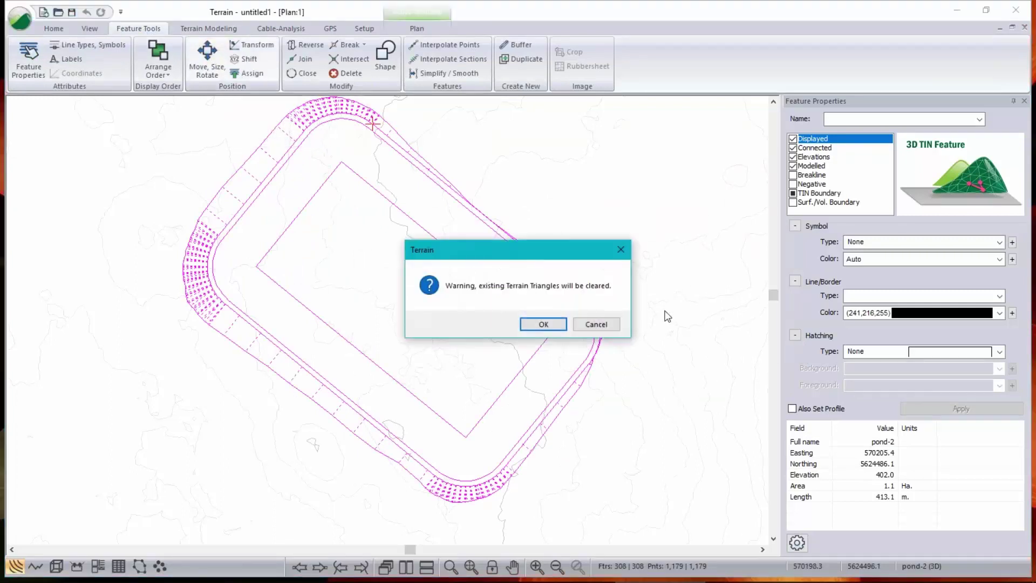
{"action": "left_click", "coordinate": [538, 318]}
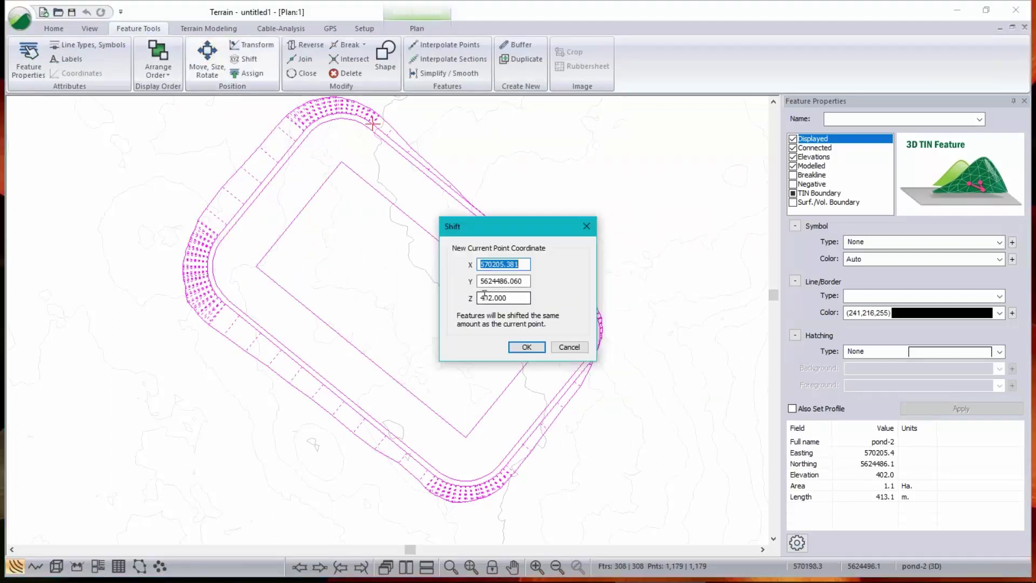
{"action": "left_click_drag", "start_coordinate": [490, 298], "coordinate": [559, 304]}
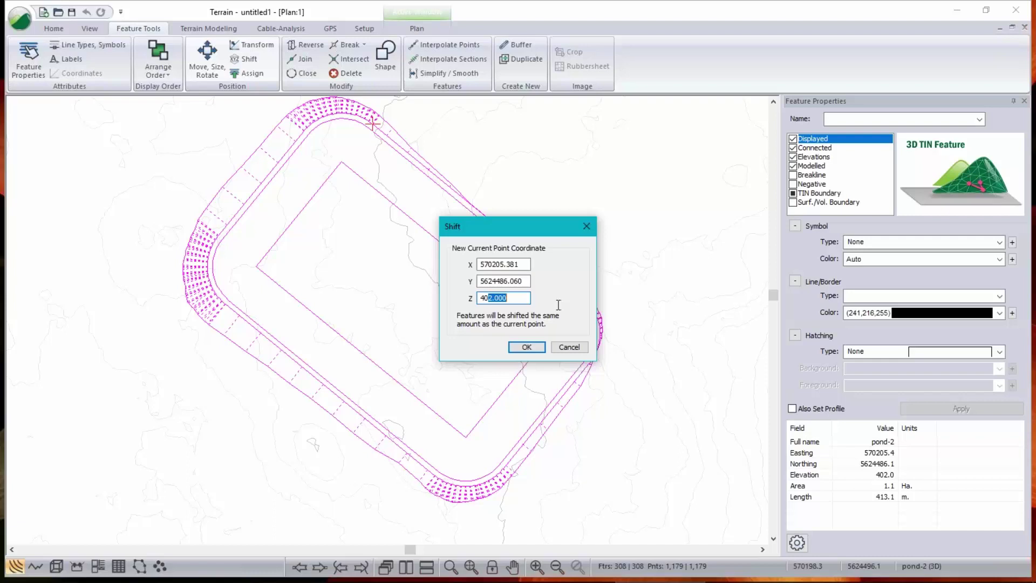
{"action": "type", "text": "1.8"}
{"action": "left_click", "coordinate": [526, 347]}
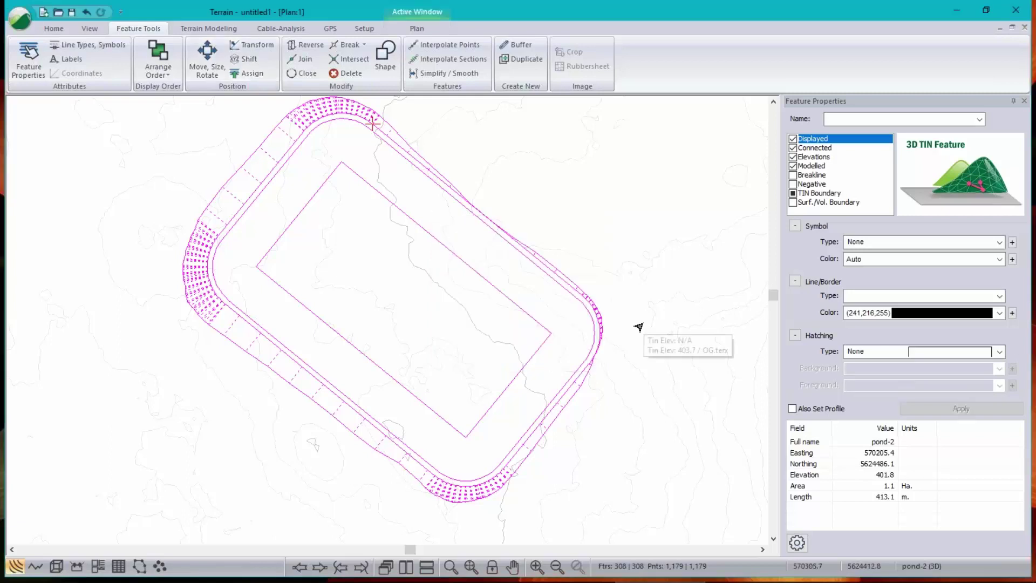
- Regrade the pond at 401.8 with unchanged settings: 14781.0 cu. m cut, 13439.6 fill
{"action": "left_click", "coordinate": [171, 64]}
{"action": "left_click", "coordinate": [220, 32]}
{"action": "left_click", "coordinate": [220, 32]}
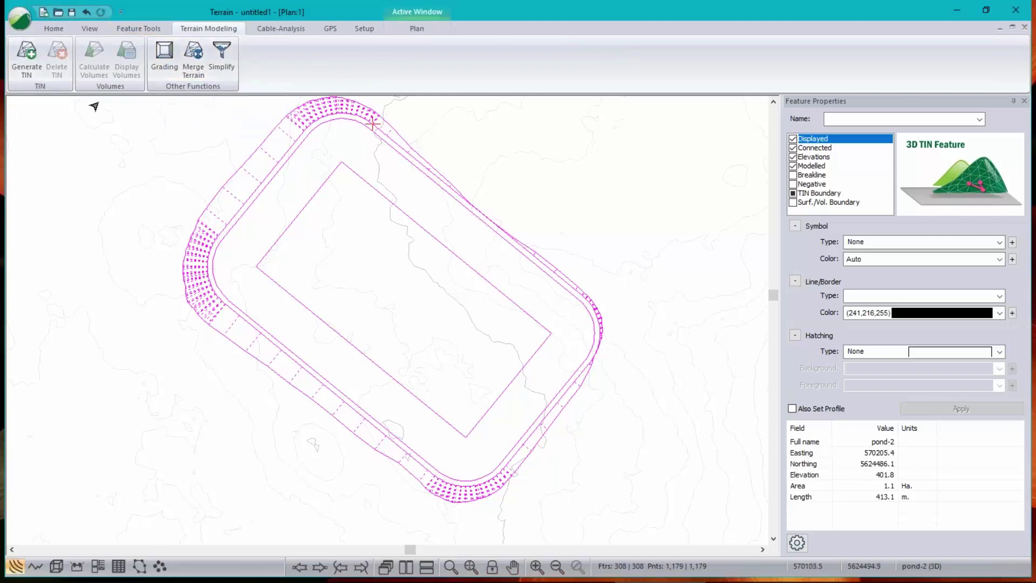
{"action": "left_click", "coordinate": [164, 58]}
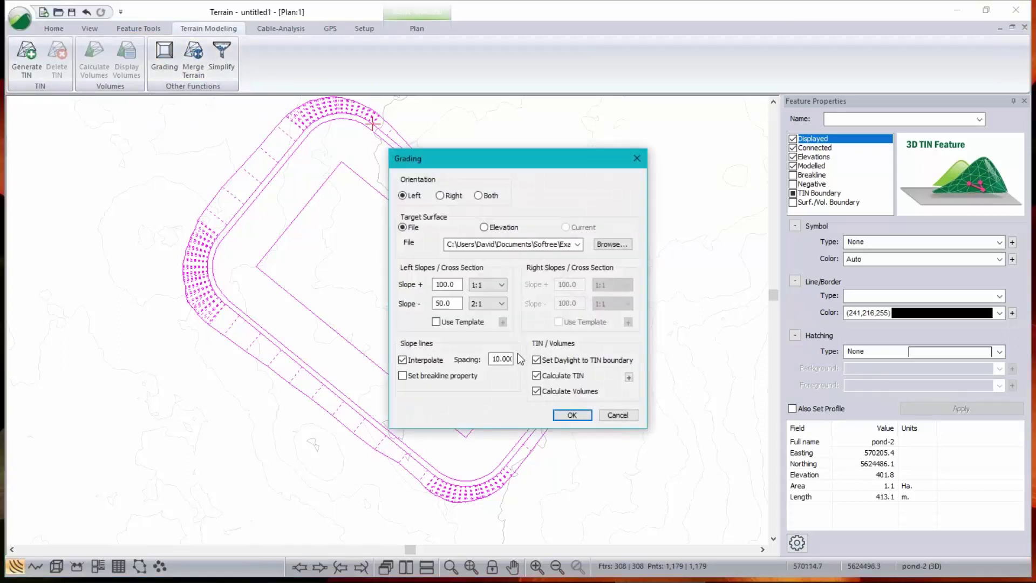
{"action": "left_click", "coordinate": [572, 416]}
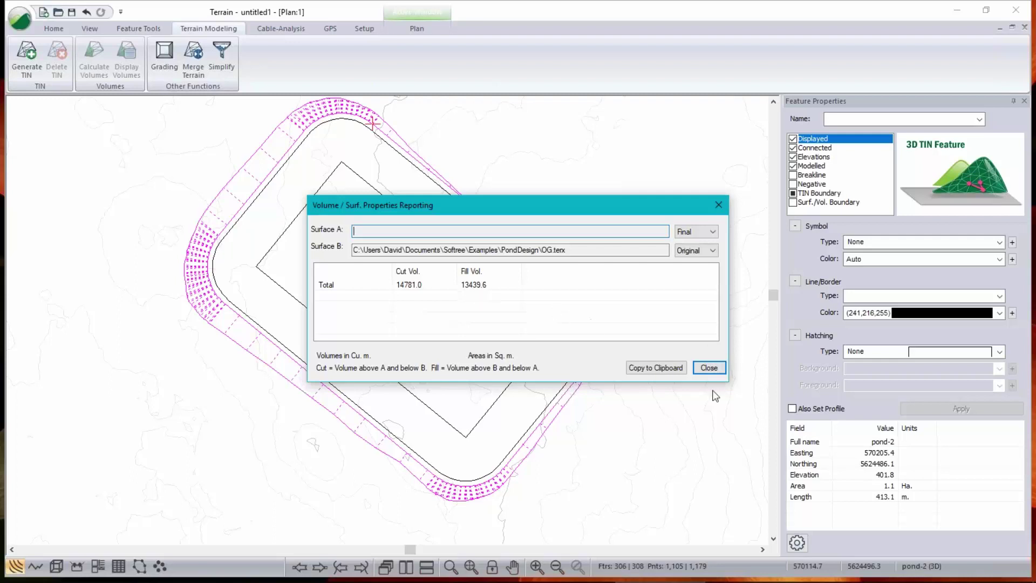
{"action": "left_click", "coordinate": [710, 369]}
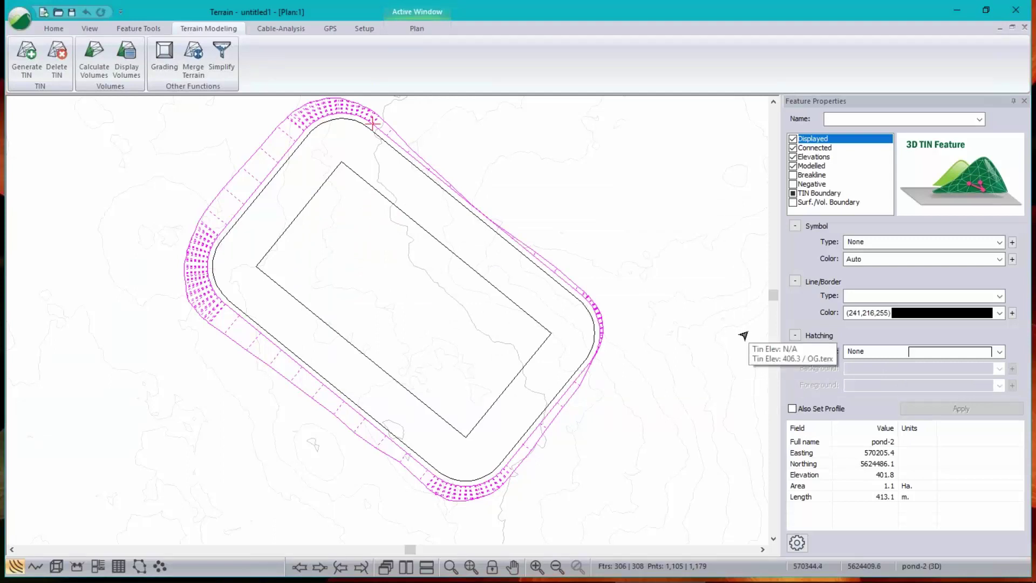
- Open a 3D view of the graded pond tiled vertically beside the plan
{"action": "left_click", "coordinate": [56, 567]}
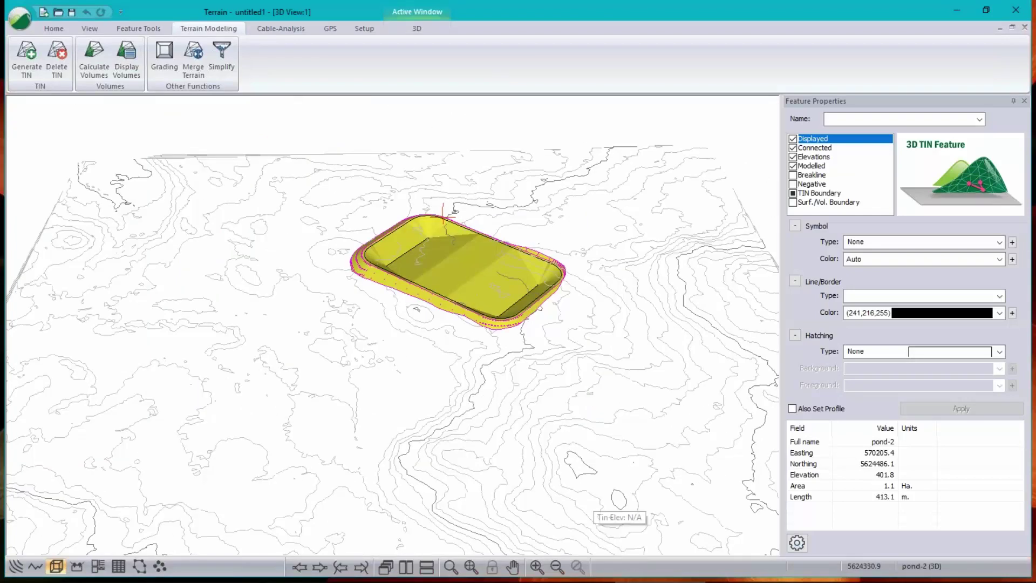
{"action": "left_click", "coordinate": [406, 566]}
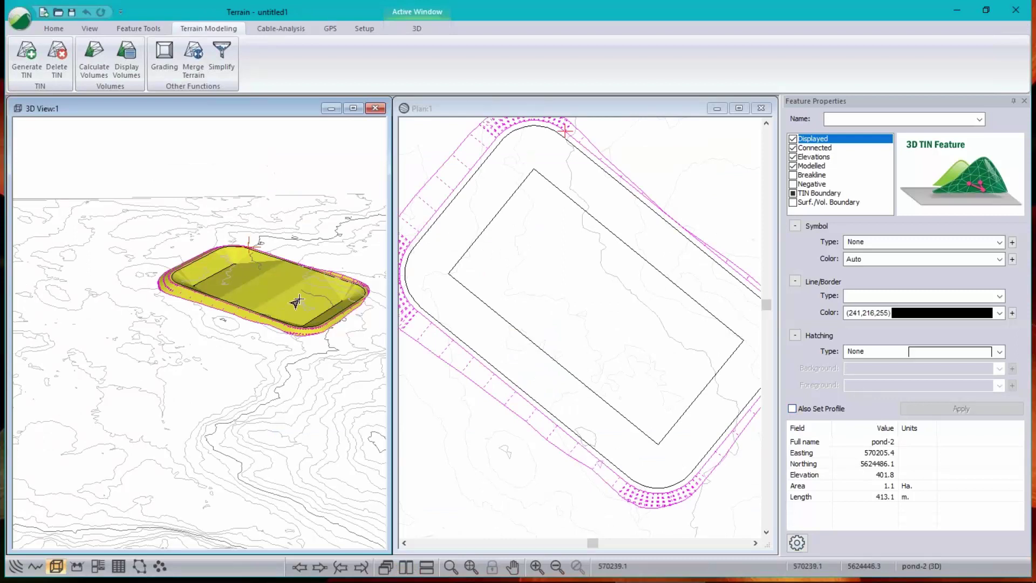
{"action": "left_click", "coordinate": [609, 232]}
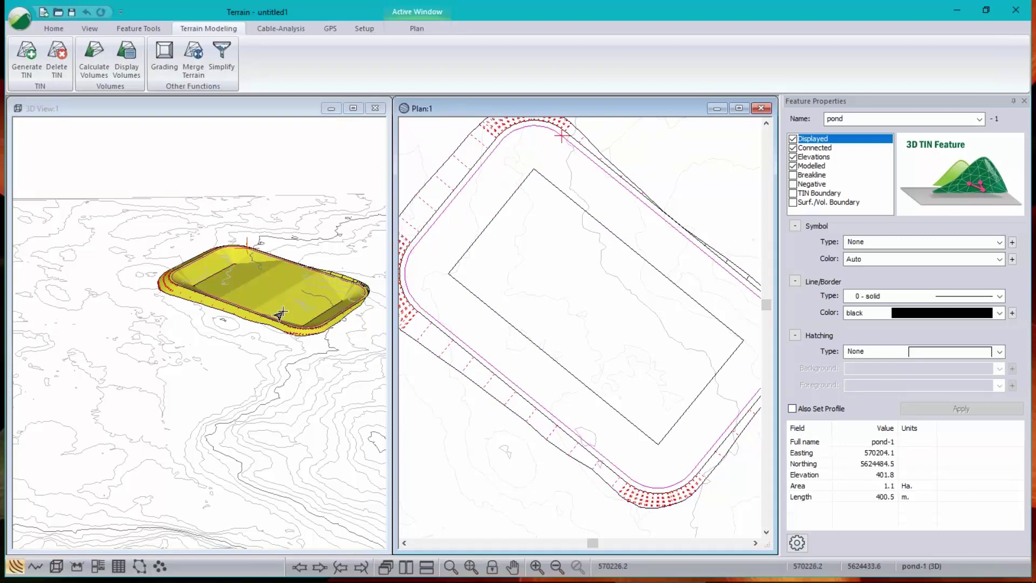
{"action": "mouse_move", "coordinate": [281, 315]}
{"action": "left_mouse_down"}
{"action": "mouse_move", "coordinate": [254, 342]}
{"action": "mouse_move", "coordinate": [331, 303]}
{"action": "mouse_move", "coordinate": [292, 323]}
{"action": "mouse_move", "coordinate": [132, 338]}
{"action": "mouse_move", "coordinate": [294, 317]}
{"action": "left_mouse_up"}
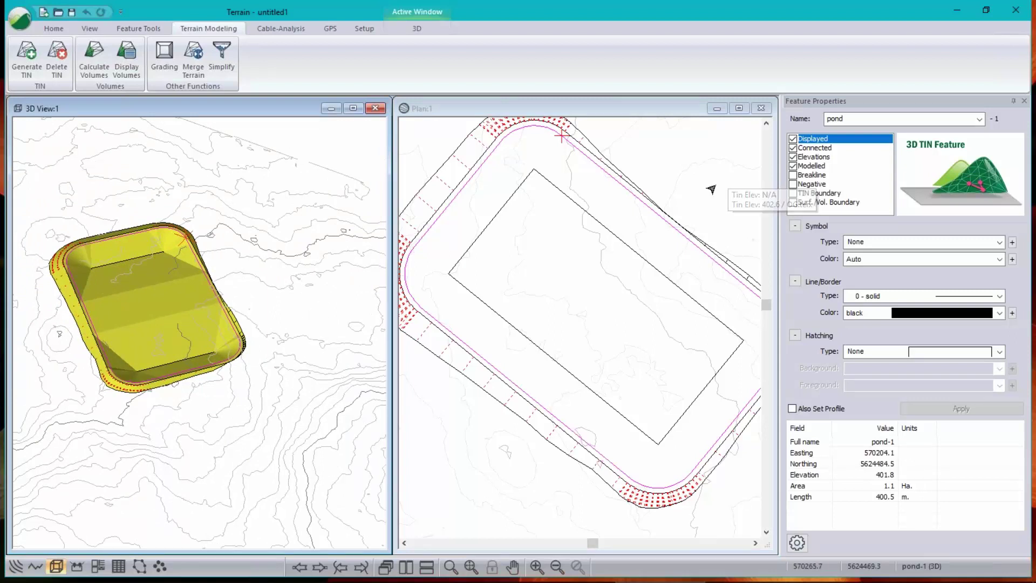
- Make the inner pond bottom outline a breakline
{"action": "left_click", "coordinate": [576, 213]}
{"action": "left_click", "coordinate": [575, 213]}
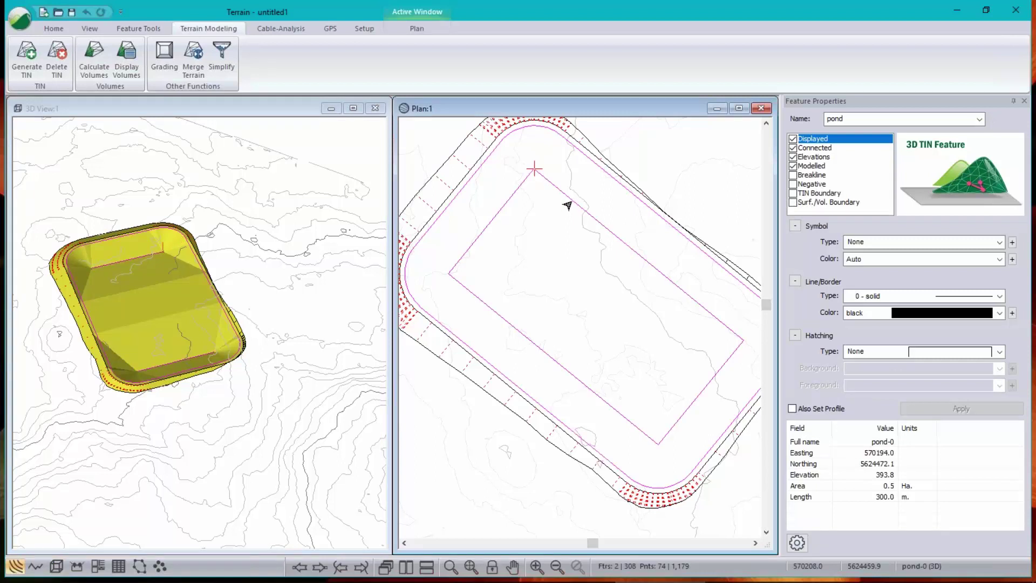
{"action": "left_click", "coordinate": [792, 175]}
{"action": "left_click", "coordinate": [990, 405]}
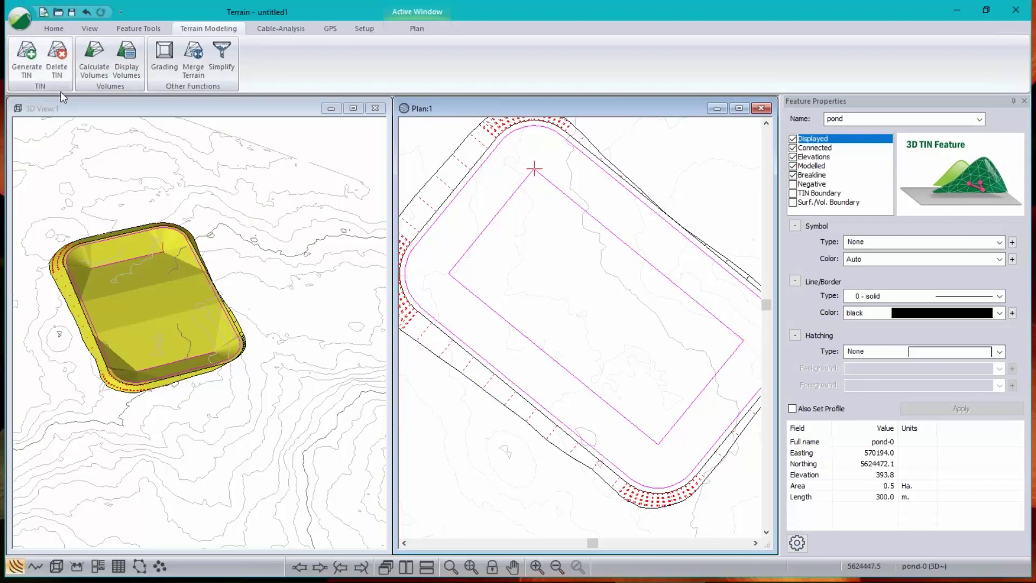
- Regenerate the terrain TIN and view the pond at a low oblique angle
{"action": "left_click", "coordinate": [82, 70]}
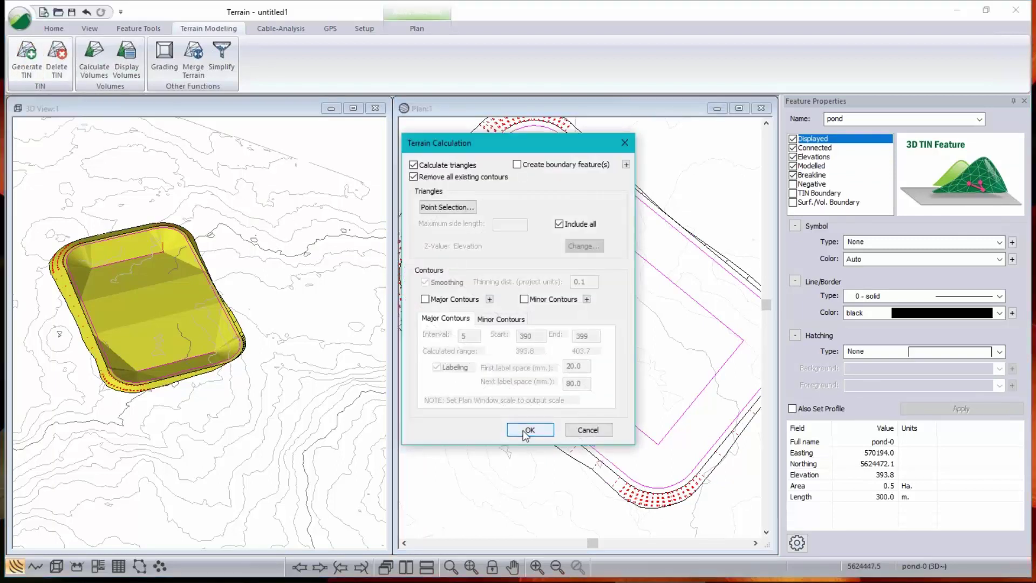
{"action": "left_click", "coordinate": [526, 429]}
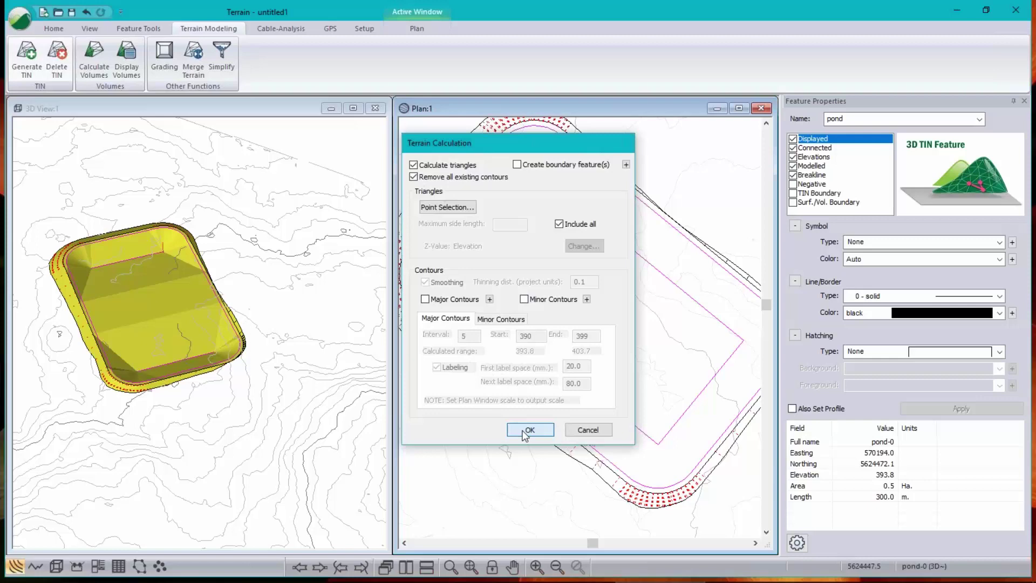
{"action": "left_click_drag", "start_coordinate": [142, 369], "coordinate": [162, 340]}
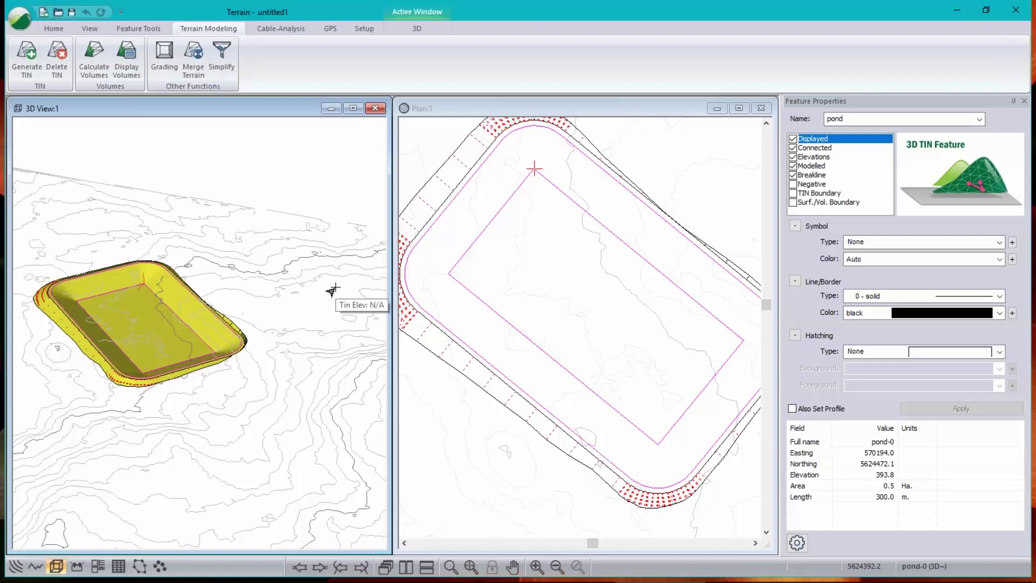
- Compute volumes for the outer pond-2 boundary against OG.terx: 40353.5 cu. m cut, 7597.9 fill
{"action": "left_click", "coordinate": [583, 151]}
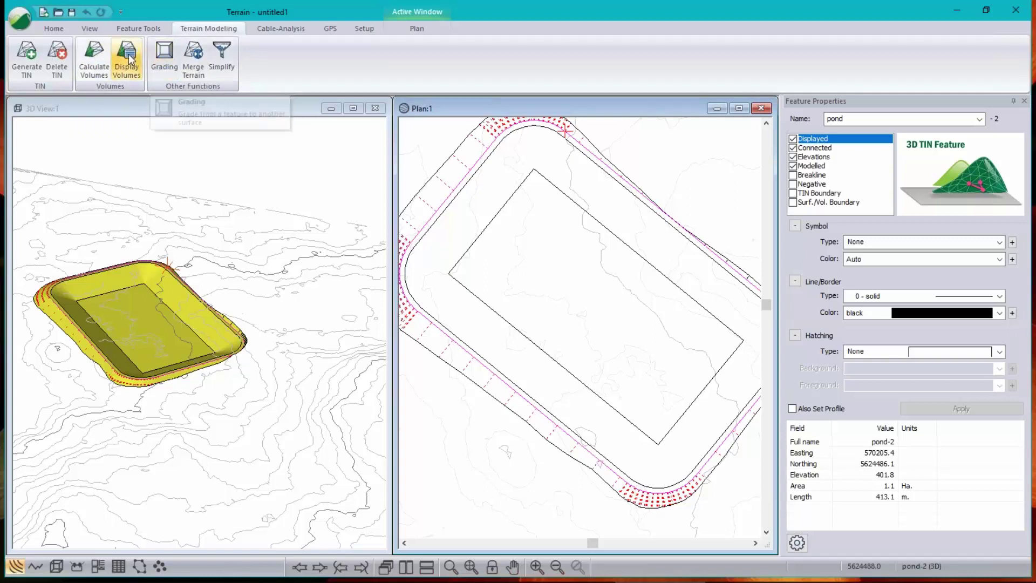
{"action": "left_click", "coordinate": [104, 65]}
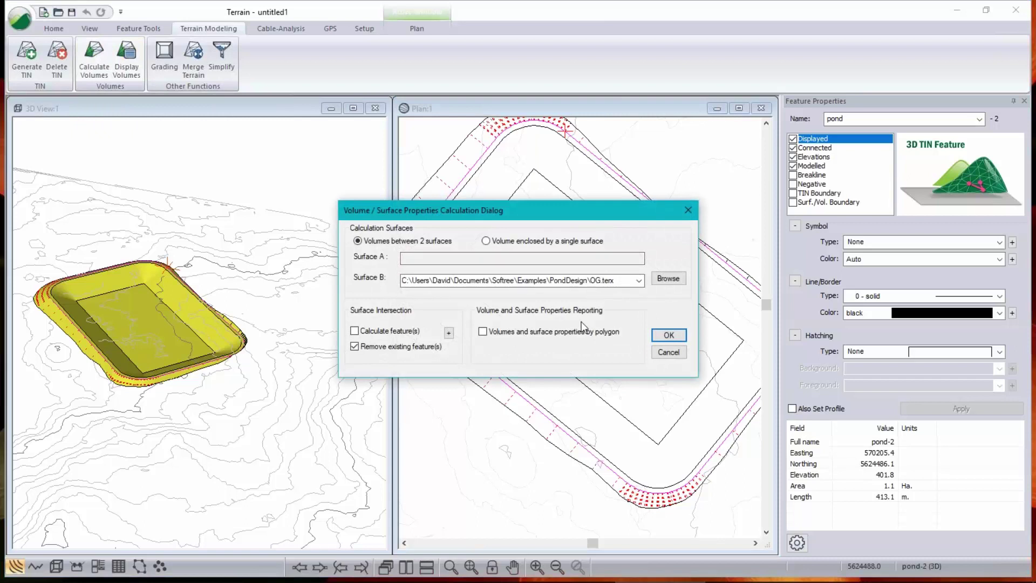
{"action": "left_click", "coordinate": [667, 335]}
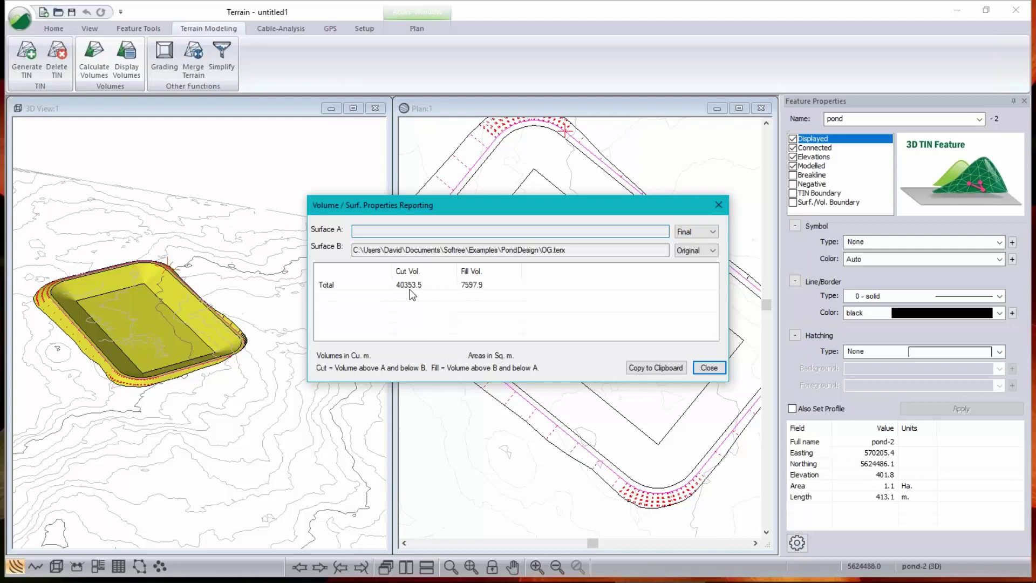
{"action": "left_click", "coordinate": [709, 368]}
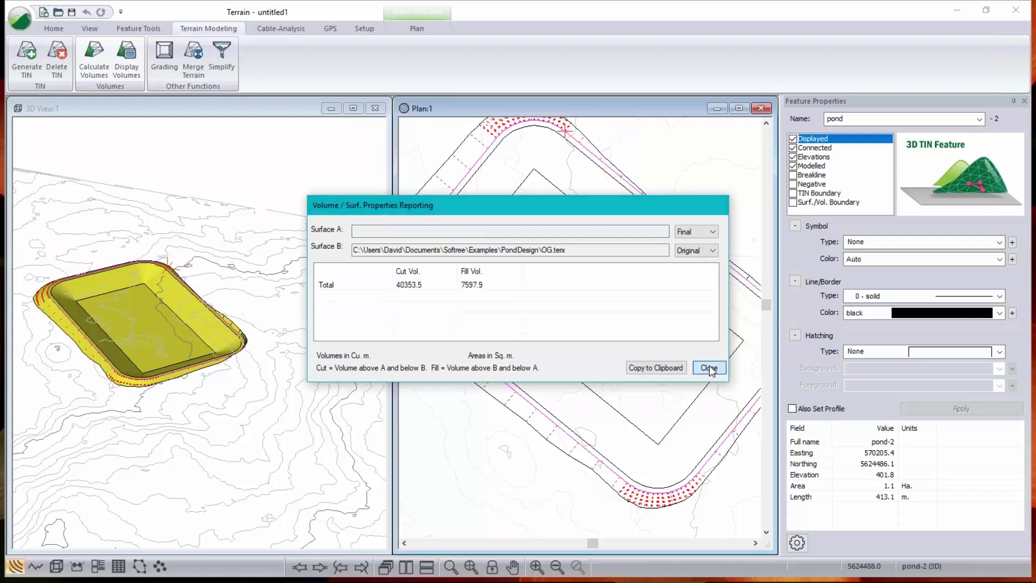
{"action": "key", "text": "ctrl+a"}
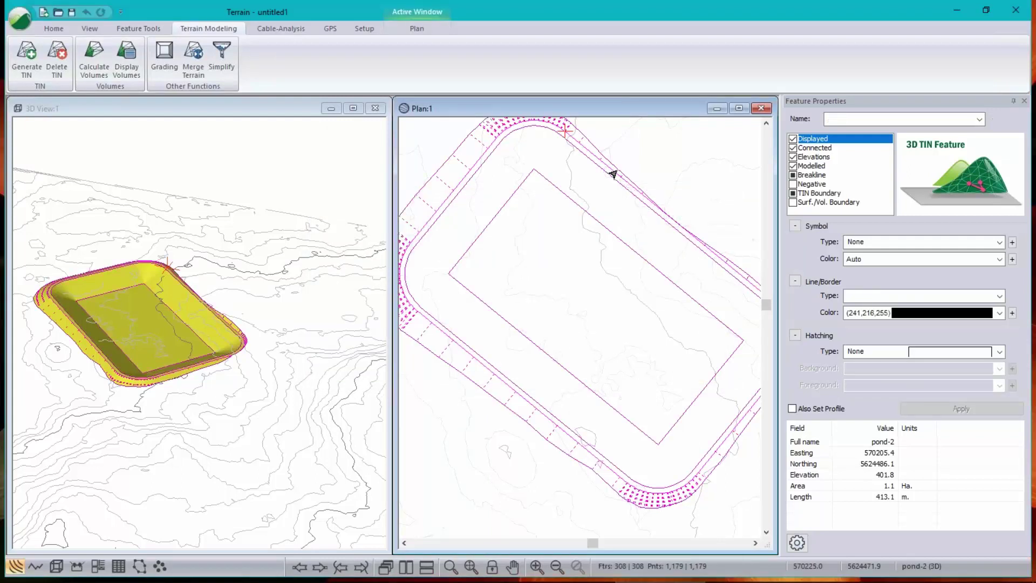
- Shift all pond features up so the pond-2 outline sits at elevation 403.0
{"action": "left_click", "coordinate": [139, 29]}
{"action": "left_click", "coordinate": [243, 59]}
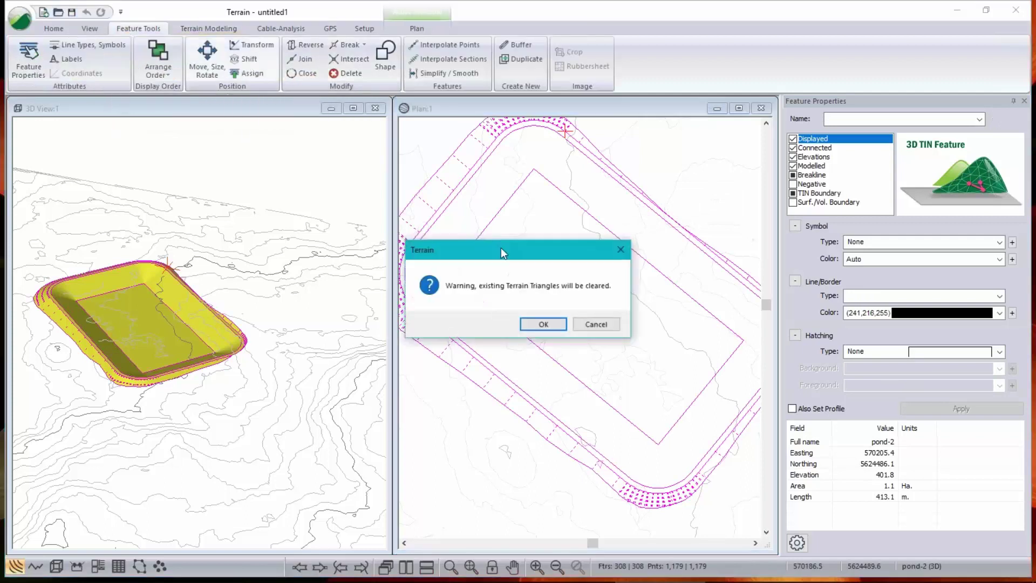
{"action": "left_click", "coordinate": [543, 324]}
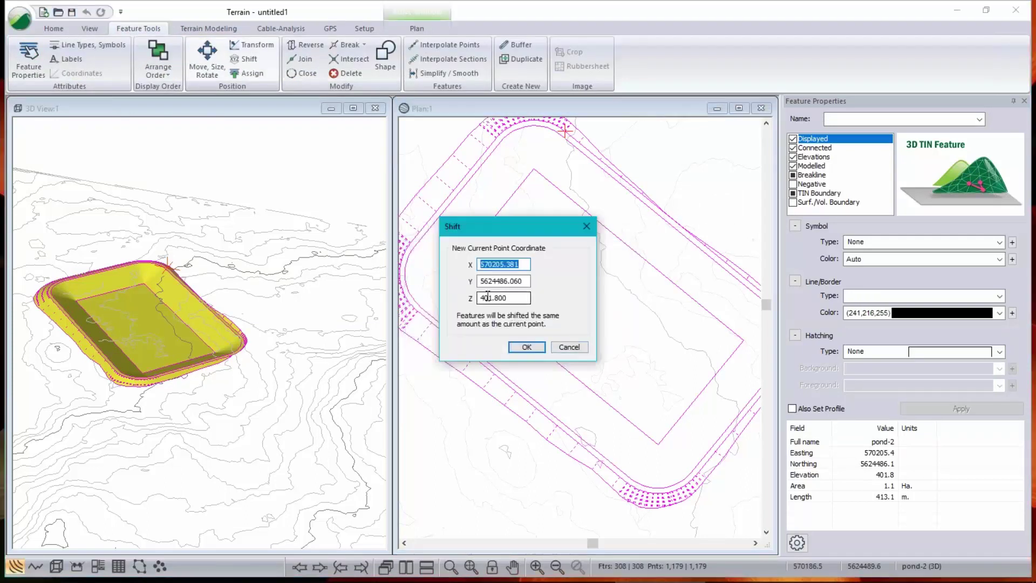
{"action": "left_click_drag", "start_coordinate": [489, 298], "coordinate": [580, 315]}
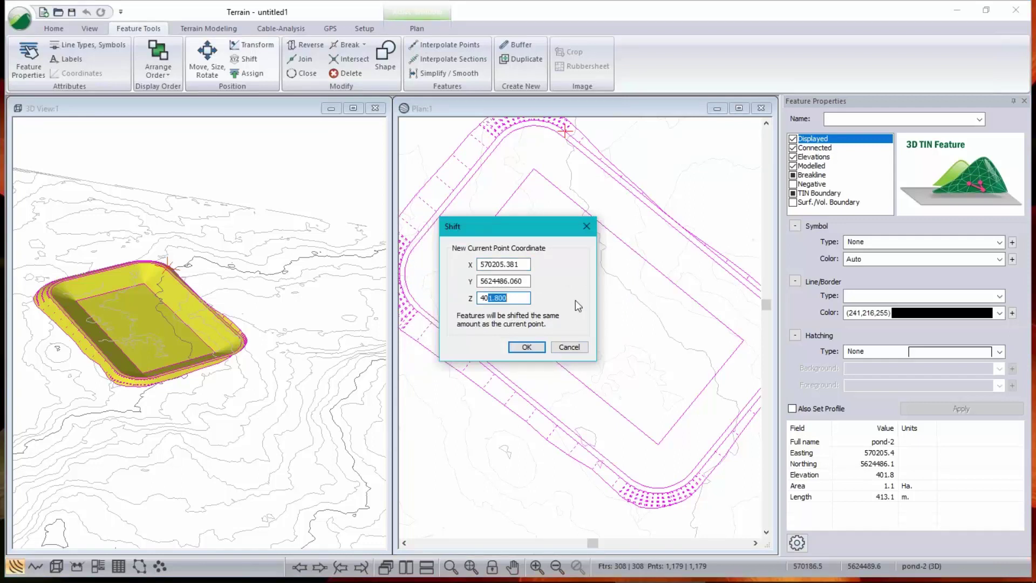
{"action": "type", "text": "3"}
{"action": "left_click", "coordinate": [527, 347]}
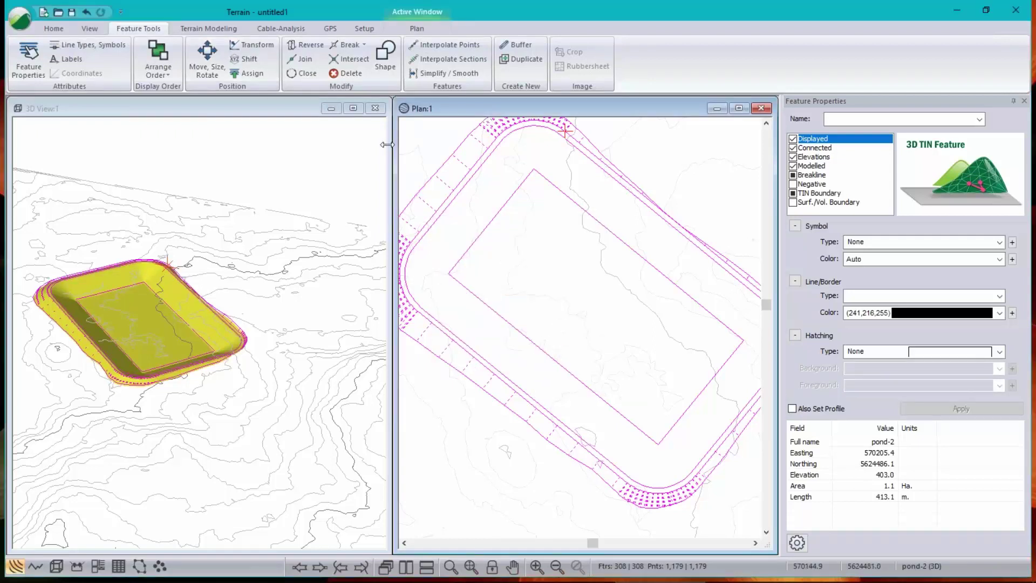
- Regrade the pond at 403.0 with TIN and volumes: 29780.8 cu. m cut, 13750.1 fill
{"action": "left_click", "coordinate": [206, 29]}
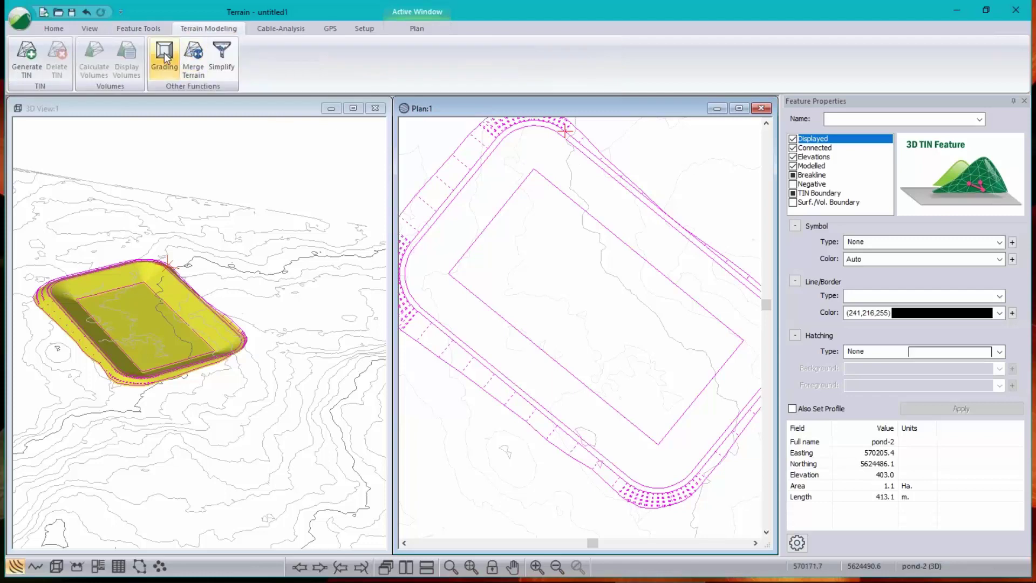
{"action": "left_click", "coordinate": [164, 56]}
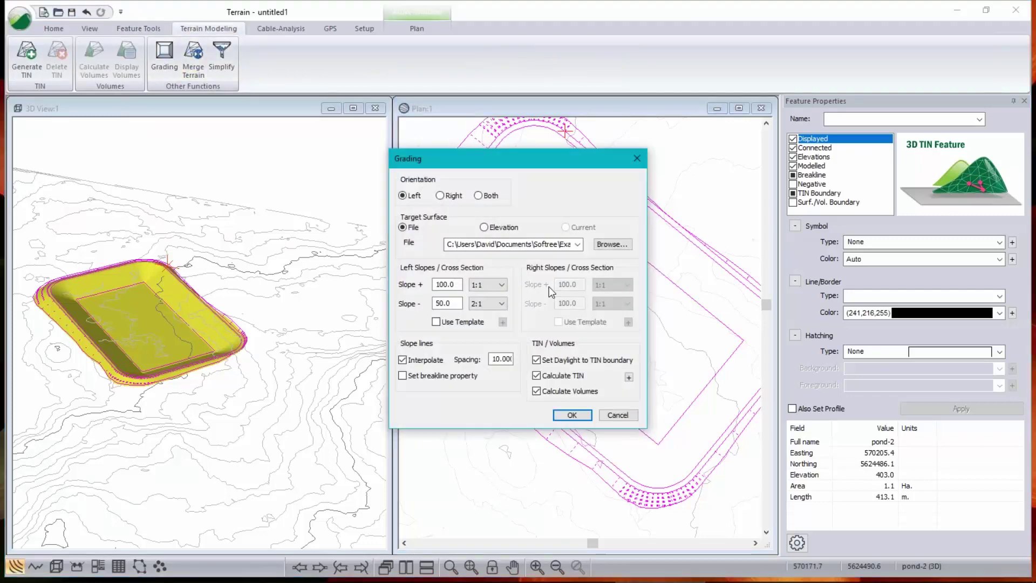
{"action": "left_click", "coordinate": [573, 414]}
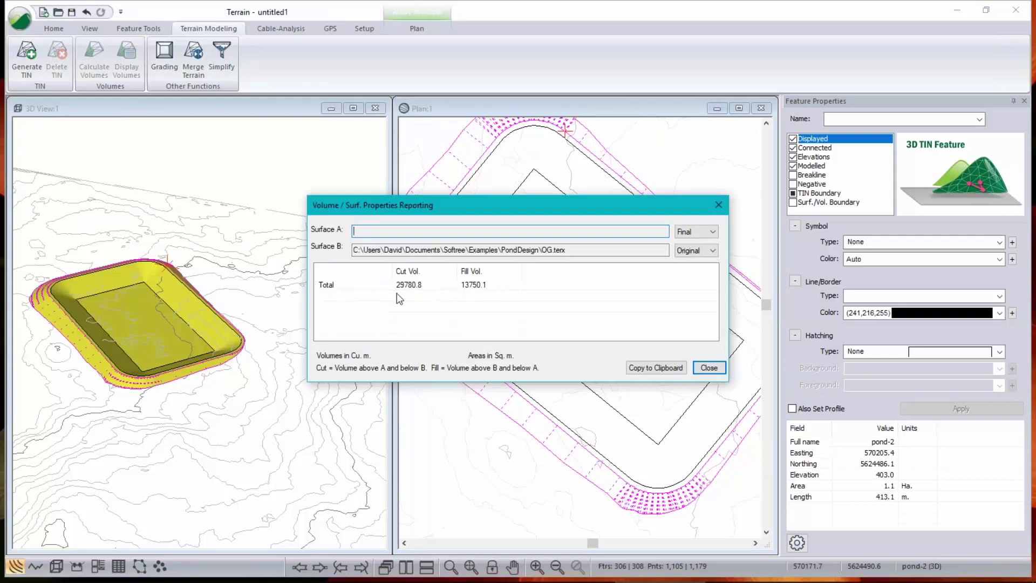
{"action": "left_click", "coordinate": [713, 371]}
{"action": "left_click", "coordinate": [709, 368]}
- Create a new draped feature named section with Elevations unchecked
{"action": "scroll", "coordinate": [645, 321], "scroll_direction": "down", "scroll_amount": 3}
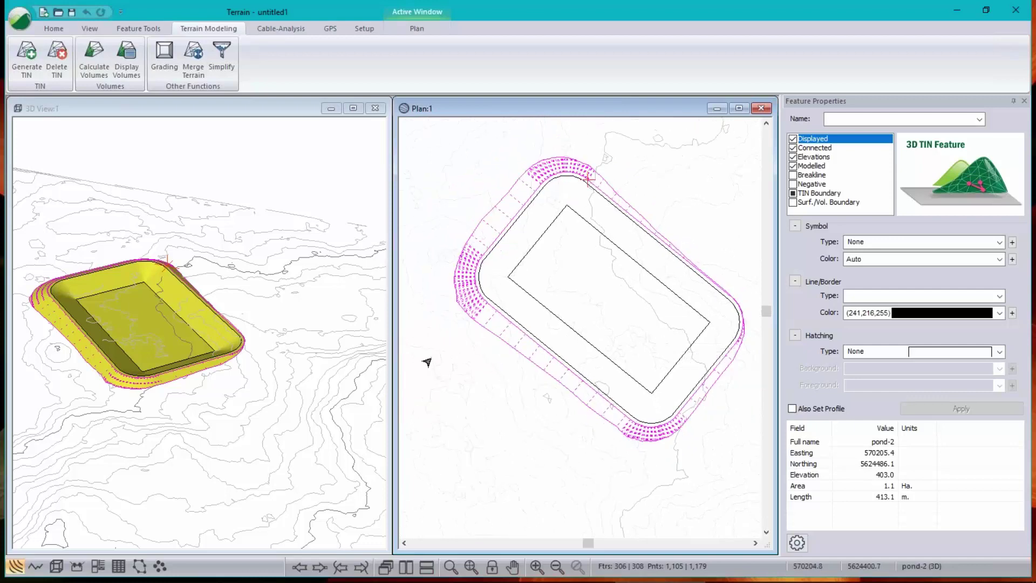
{"action": "middle_click_drag", "start_coordinate": [127, 385], "coordinate": [124, 426]}
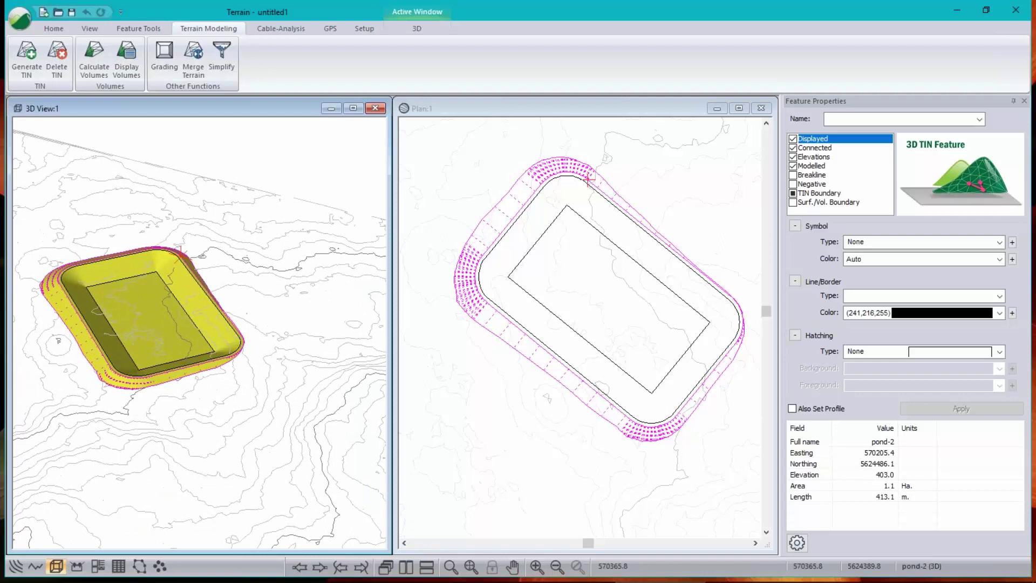
{"action": "left_click", "coordinate": [150, 34]}
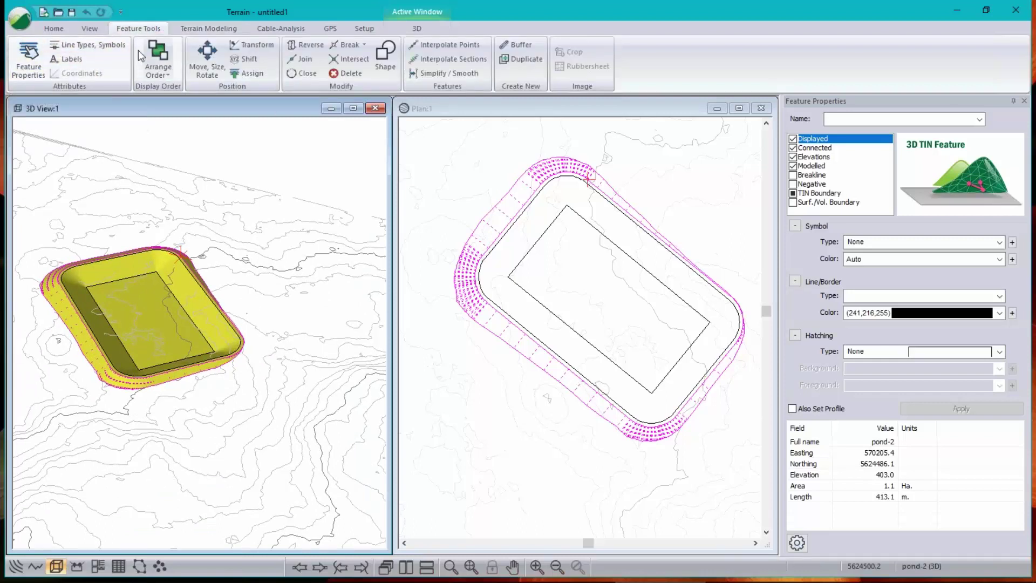
{"action": "left_click", "coordinate": [50, 30]}
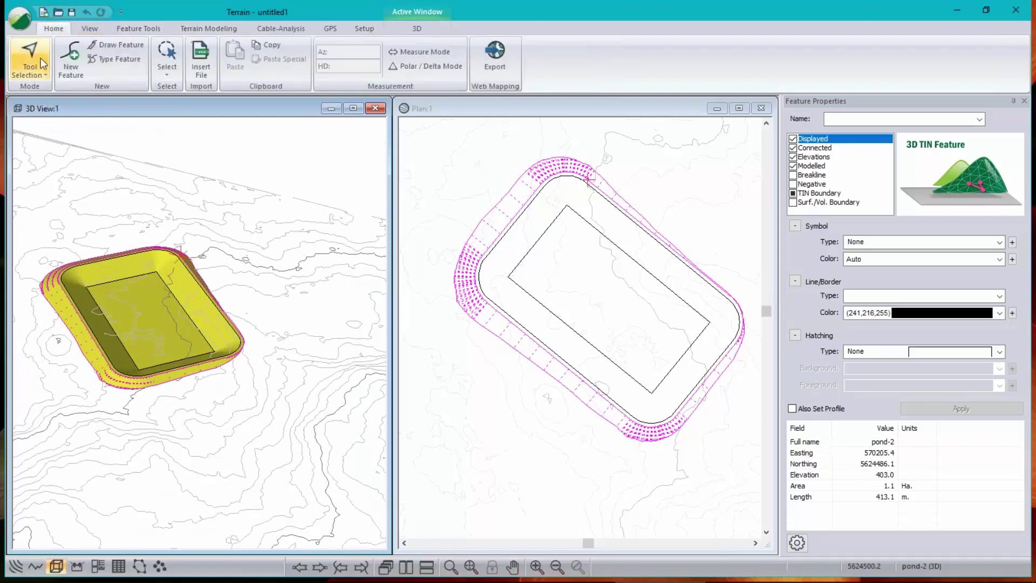
{"action": "left_click", "coordinate": [71, 58]}
{"action": "type", "text": "section"}
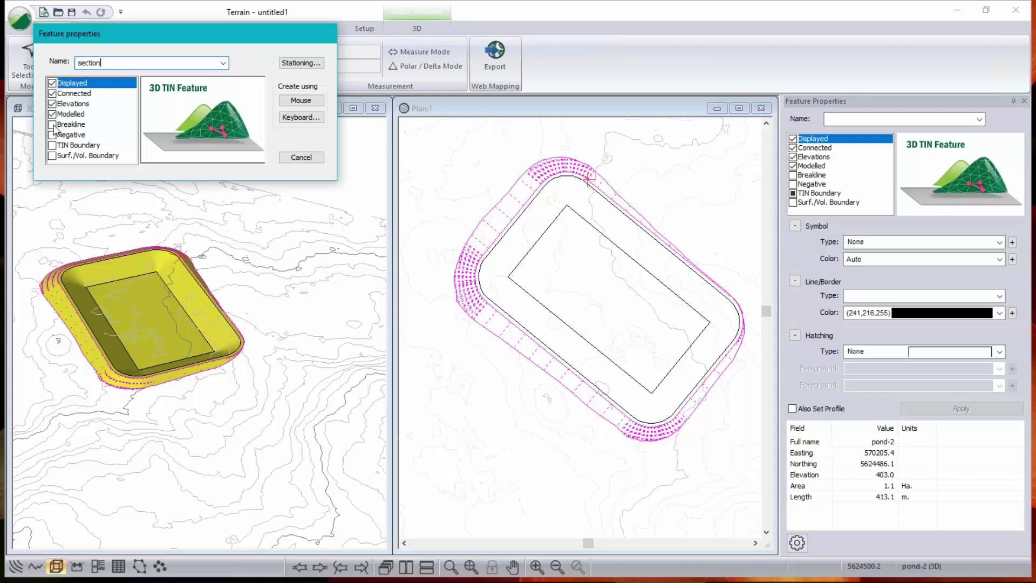
{"action": "left_click", "coordinate": [52, 103]}
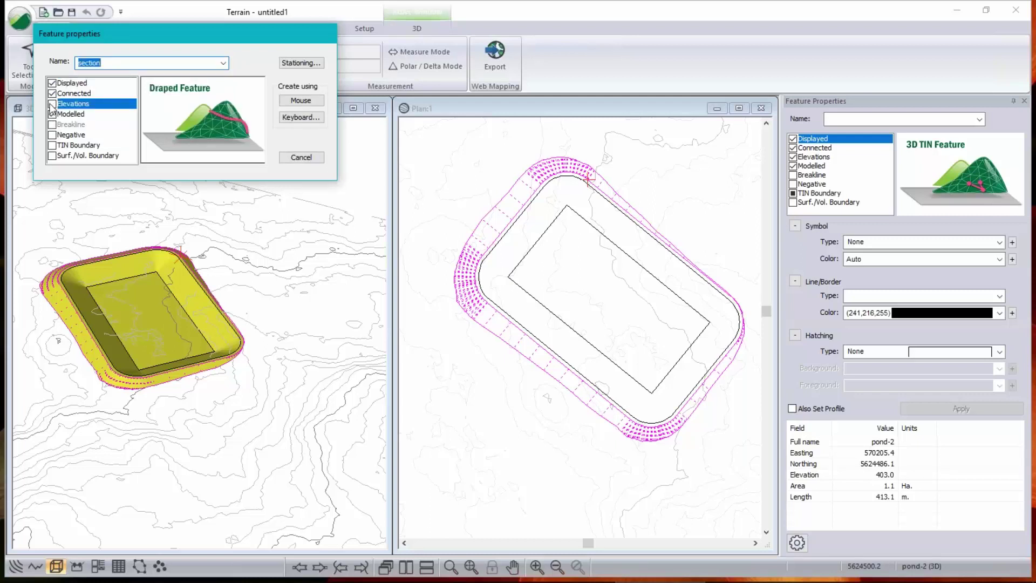
- Draw a two-point section line across the pond in the plan
{"action": "left_click", "coordinate": [301, 101]}
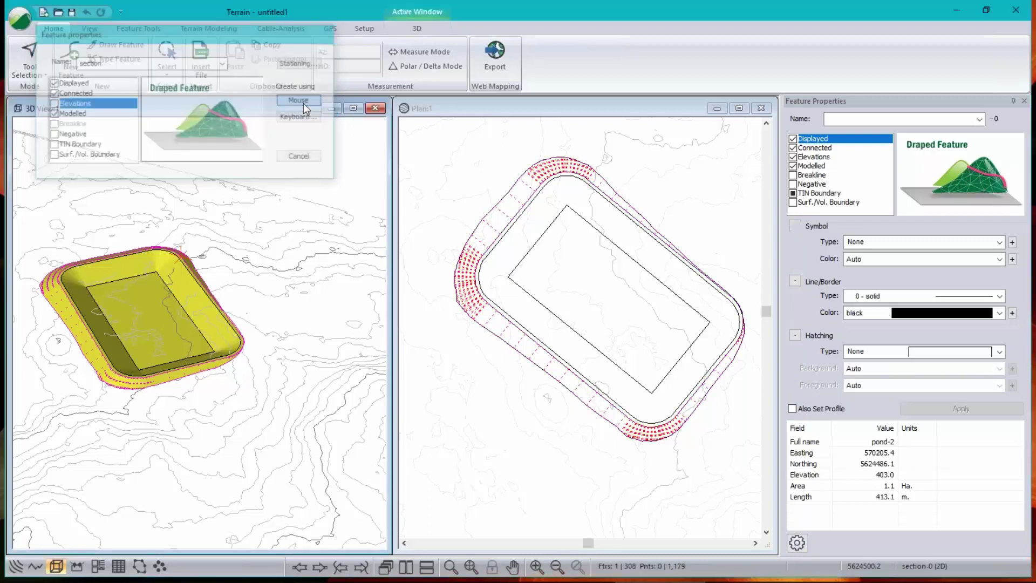
{"action": "left_click", "coordinate": [652, 392]}
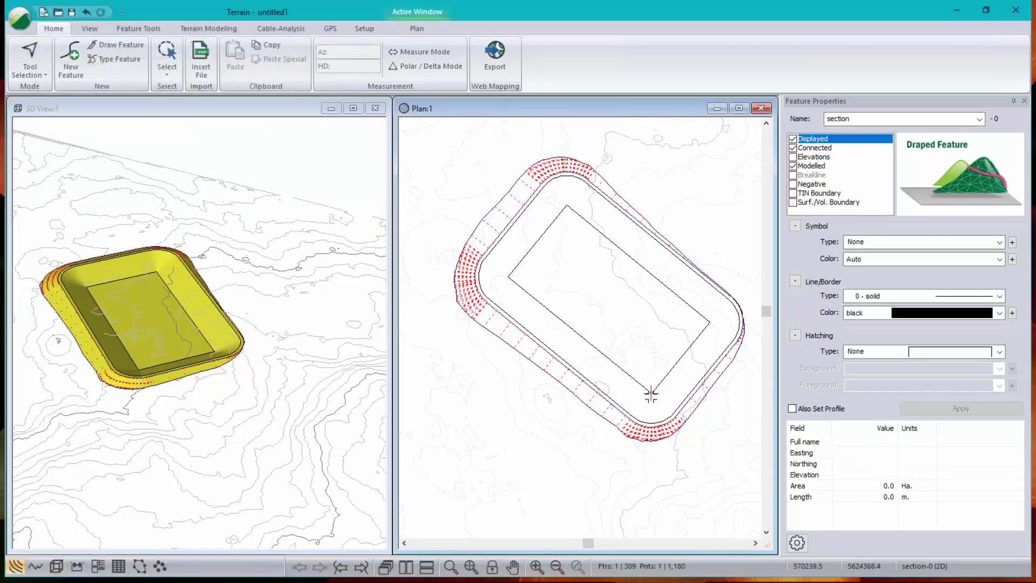
{"action": "left_click", "coordinate": [711, 321]}
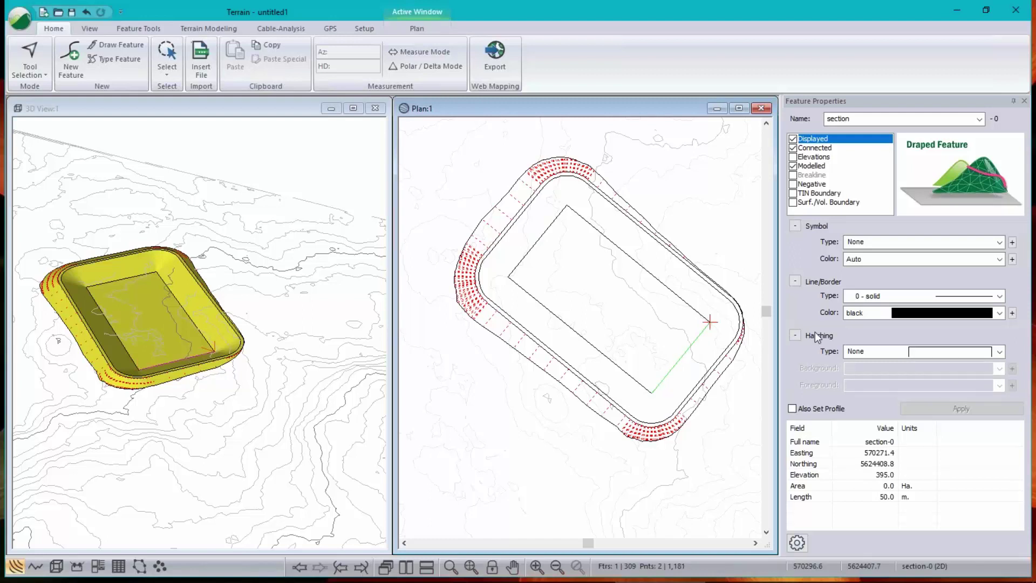
{"action": "key", "text": "Return"}
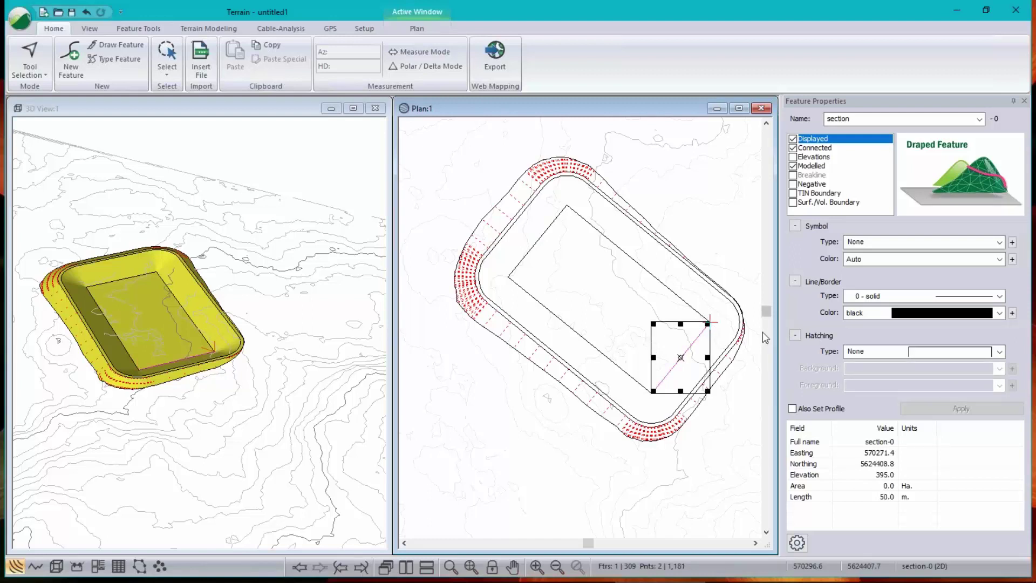
- Stretch section-0 to 156.1 m diagonally across the pond and suppress the outside-model warning
{"action": "left_click_drag", "start_coordinate": [653, 391], "coordinate": [523, 541]}
{"action": "key", "text": "Escape"}
{"action": "left_click_drag", "start_coordinate": [653, 390], "coordinate": [531, 534]}
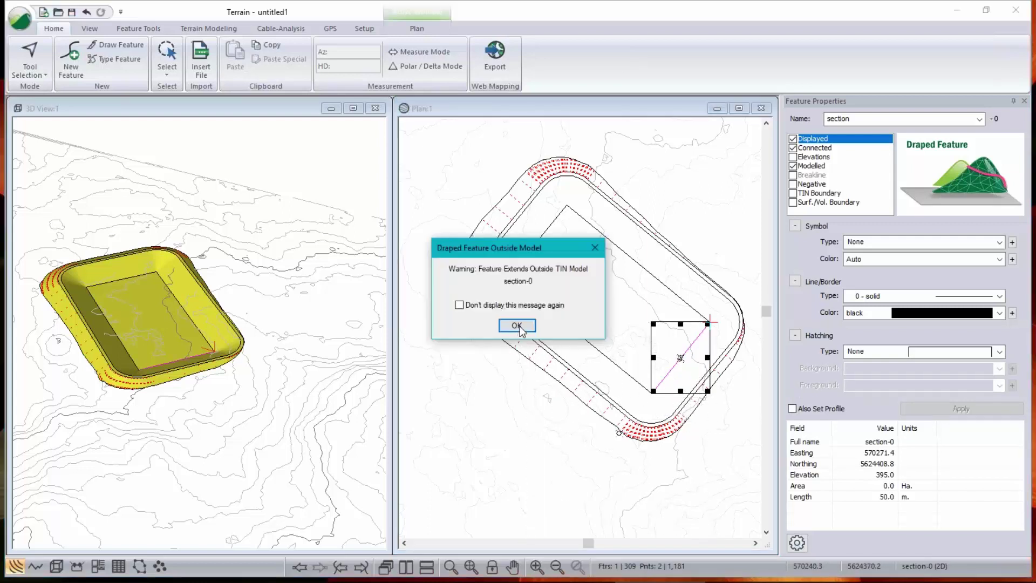
{"action": "key", "text": "Return"}
{"action": "left_click_drag", "start_coordinate": [647, 475], "coordinate": [659, 381]}
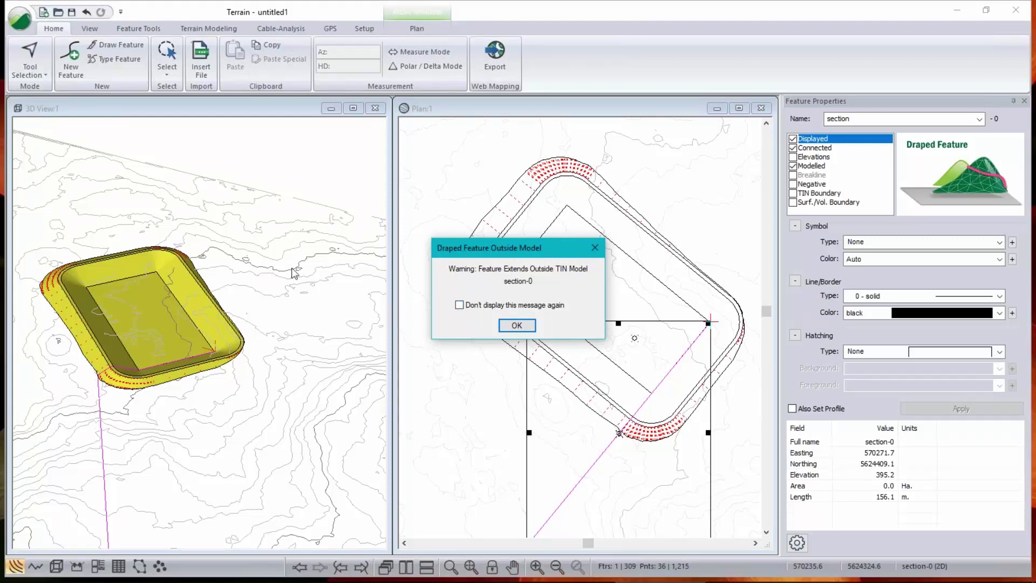
{"action": "left_click", "coordinate": [457, 306]}
{"action": "left_click", "coordinate": [516, 325]}
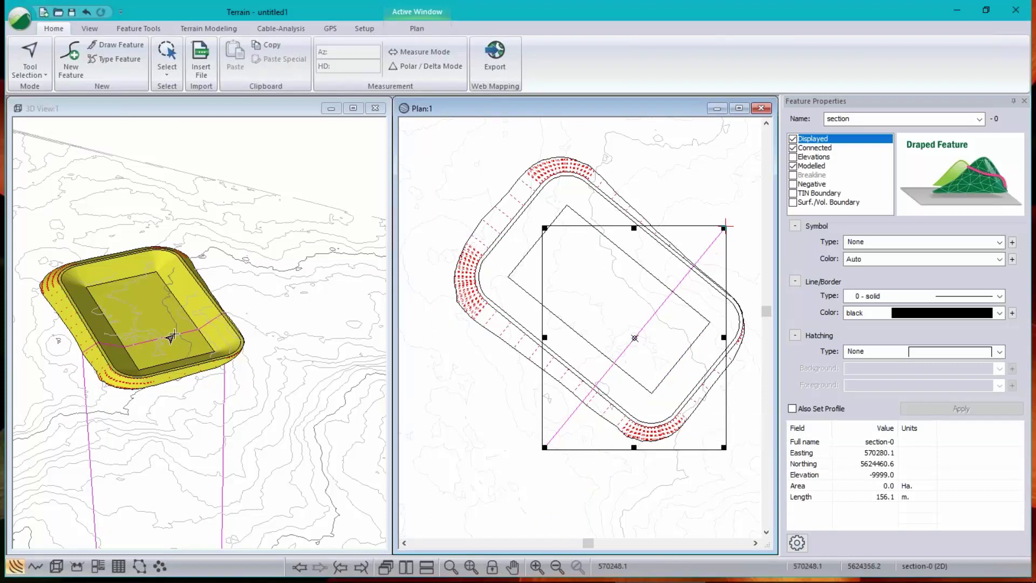
{"action": "left_click", "coordinate": [35, 568]}
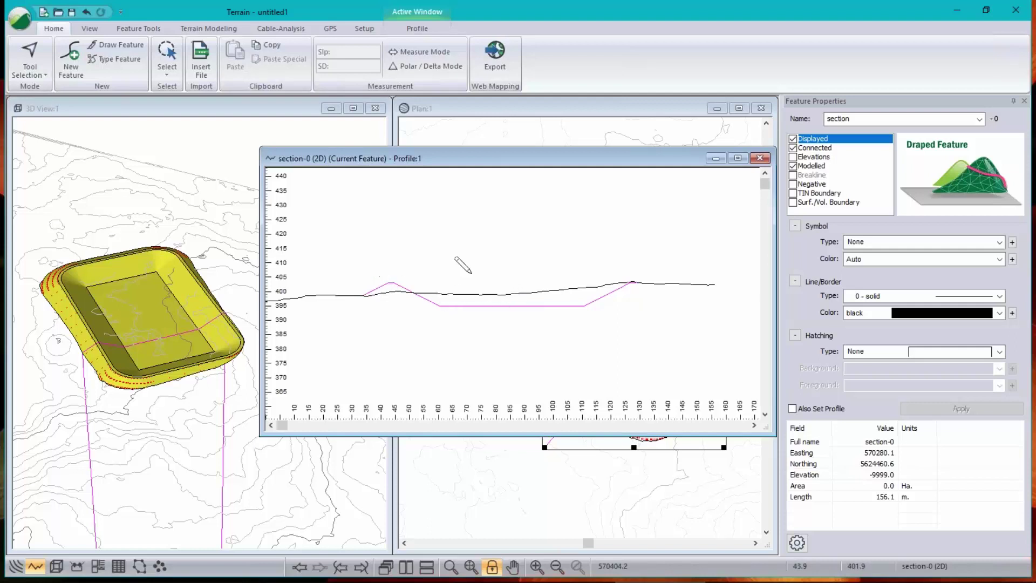
{"action": "left_click", "coordinate": [715, 159]}
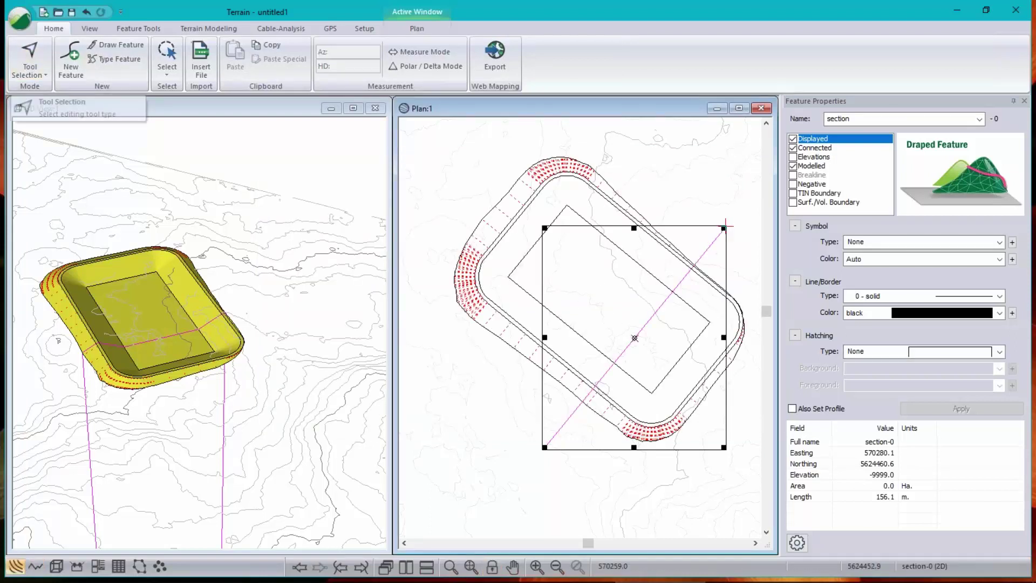
- Draw a second section line, section-1, running lengthwise up-left across the pond
{"action": "left_click", "coordinate": [74, 56]}
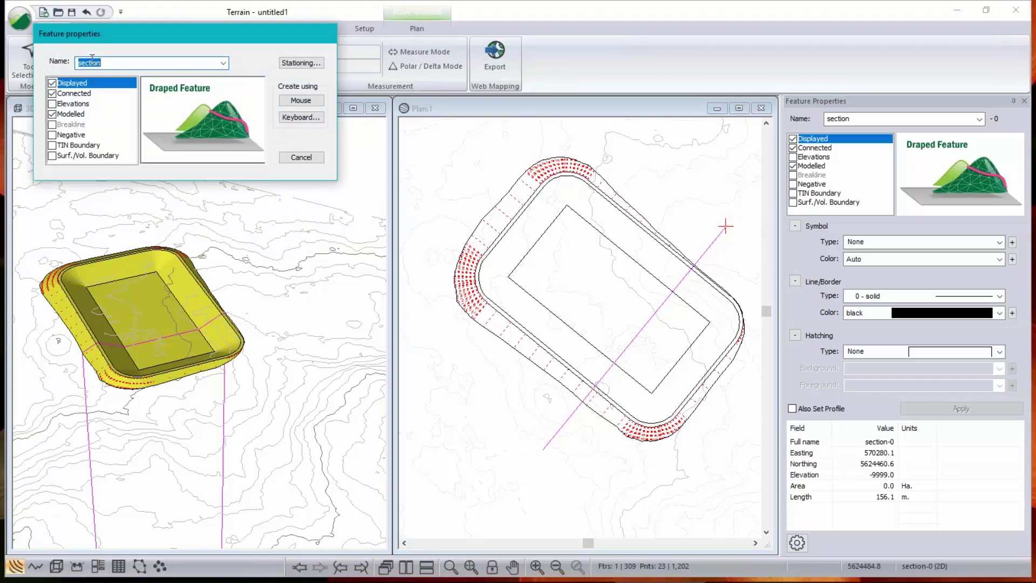
{"action": "left_click", "coordinate": [301, 100]}
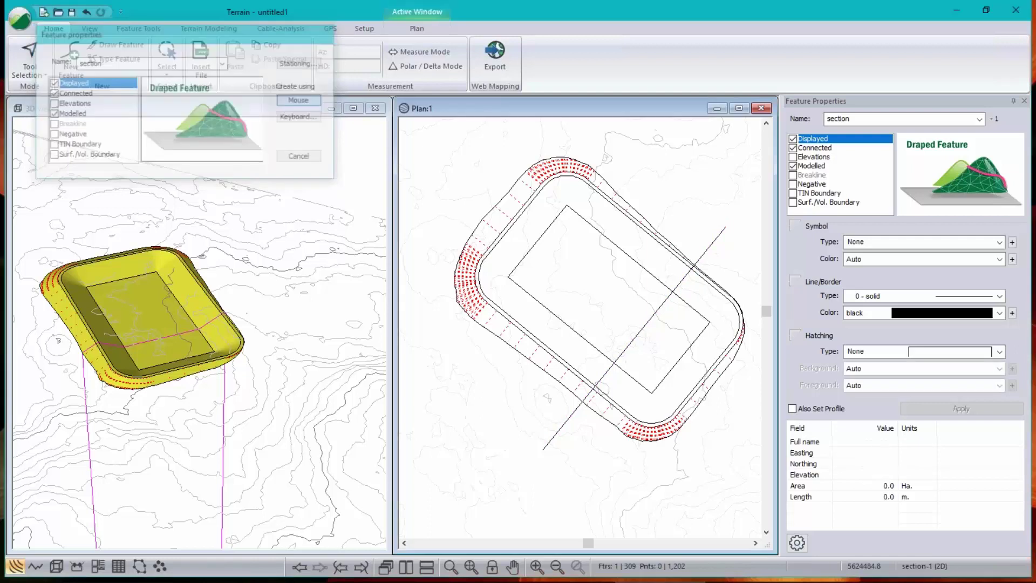
{"action": "left_click", "coordinate": [732, 404]}
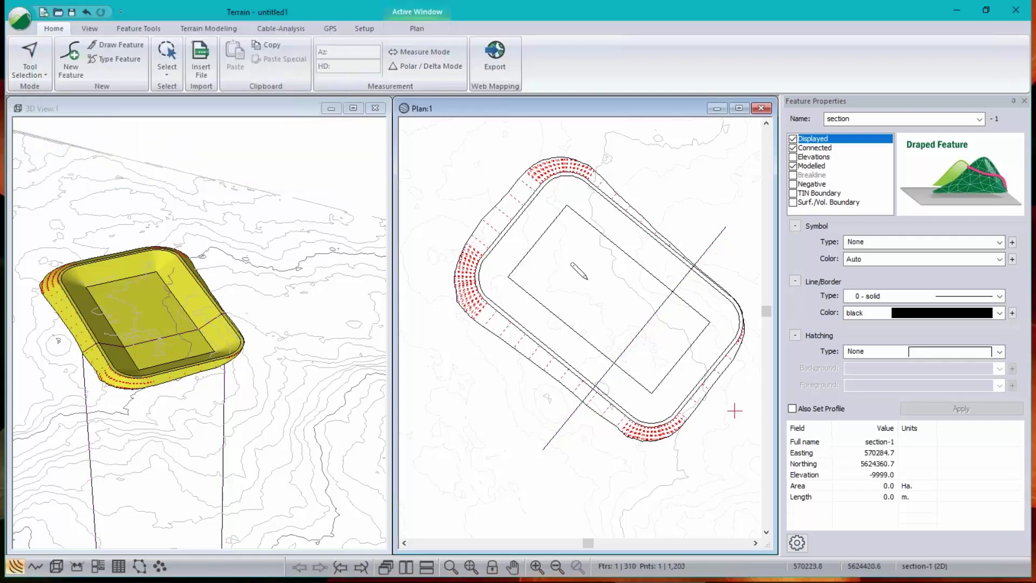
{"action": "left_click", "coordinate": [466, 182]}
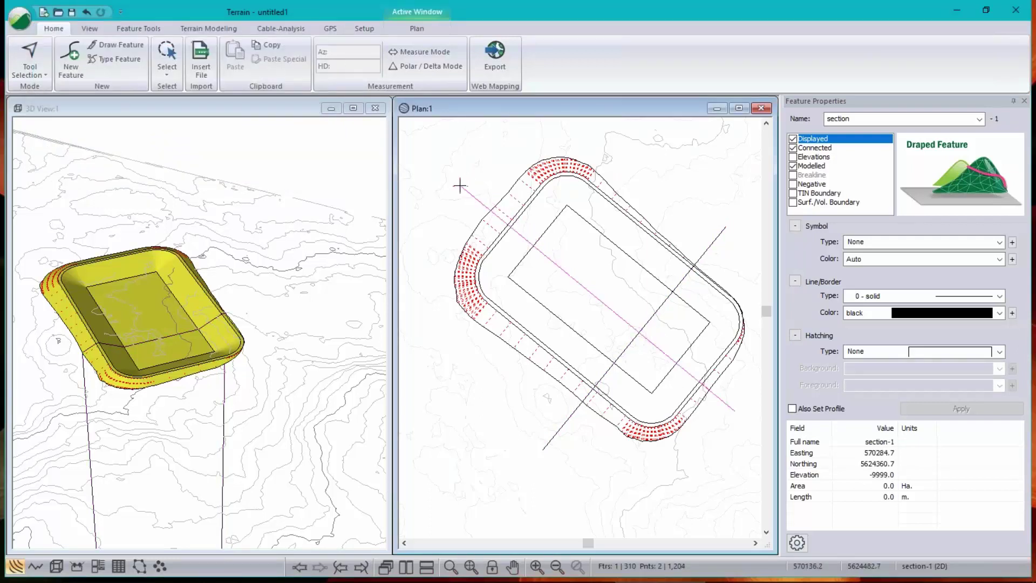
{"action": "right_click", "coordinate": [460, 186]}
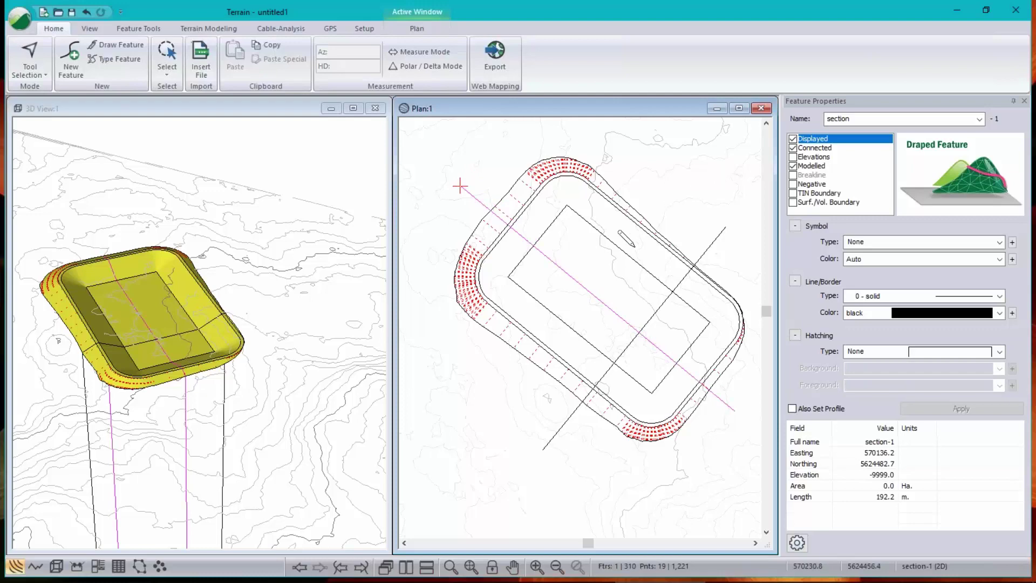
- Open the section profile window, then move the section-0 profile left and narrow it to uncover the plan
{"action": "left_click", "coordinate": [35, 566]}
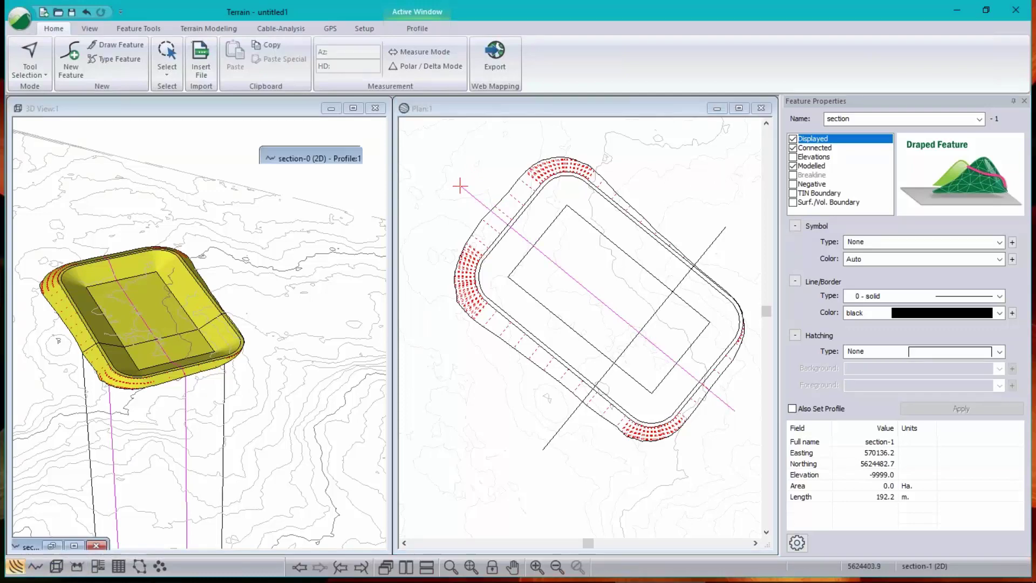
{"action": "left_click_drag", "start_coordinate": [441, 157], "coordinate": [281, 137]}
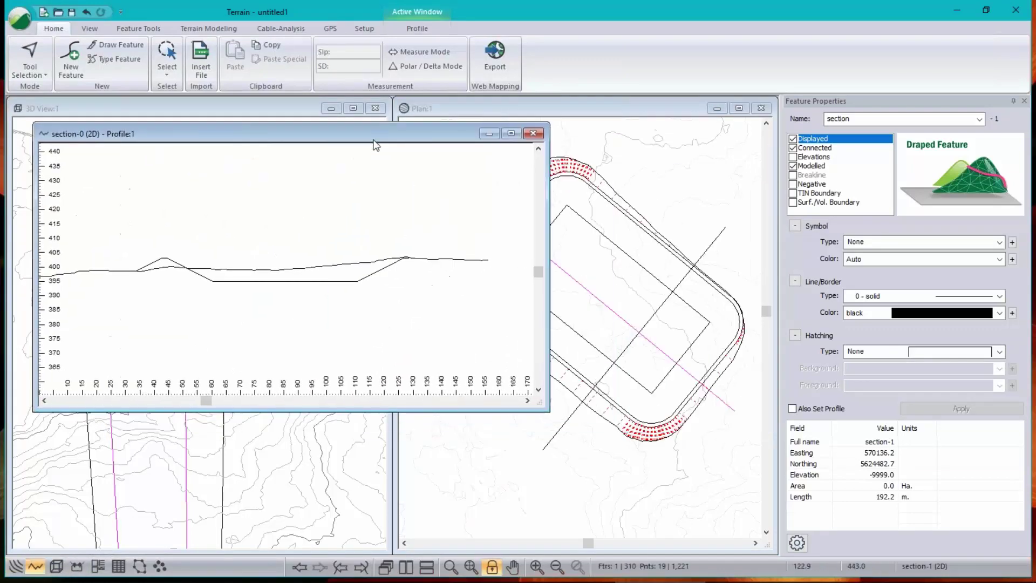
{"action": "left_click_drag", "start_coordinate": [538, 225], "coordinate": [354, 211]}
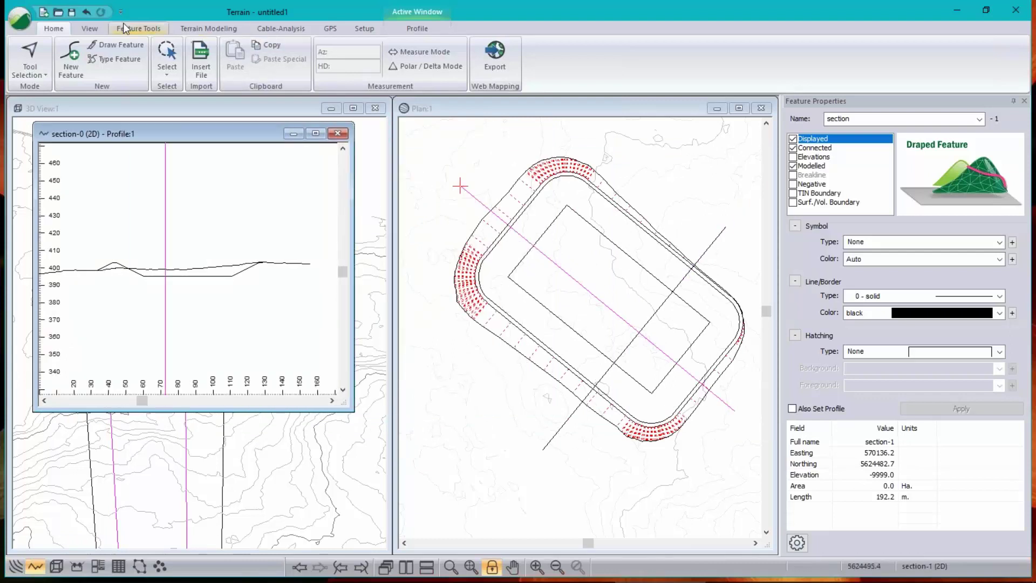
- Add a Profile:2 window for section-1 beside the section-0 profile, leaving the plan view active
{"action": "left_click", "coordinate": [96, 28]}
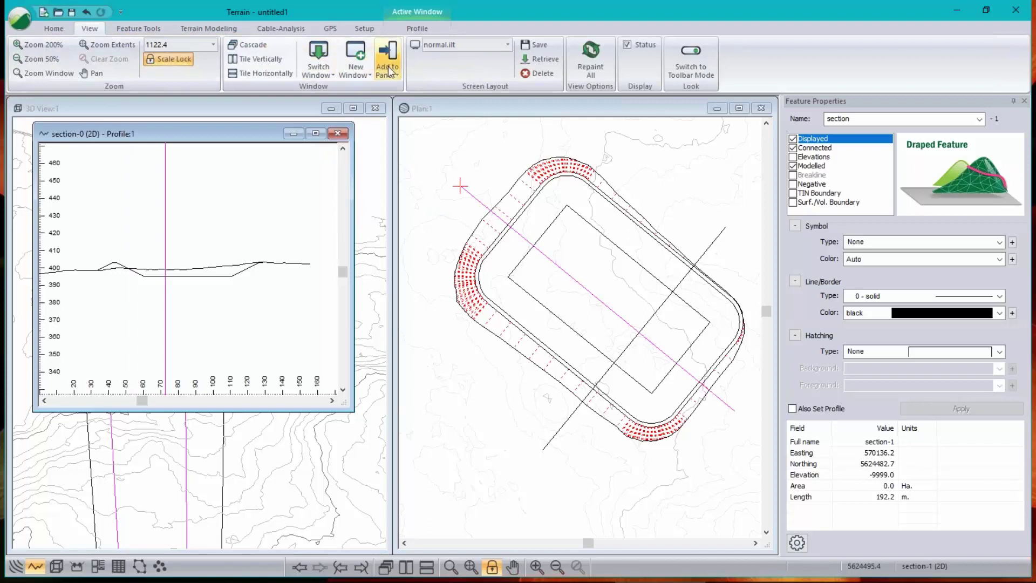
{"action": "left_click", "coordinate": [356, 69]}
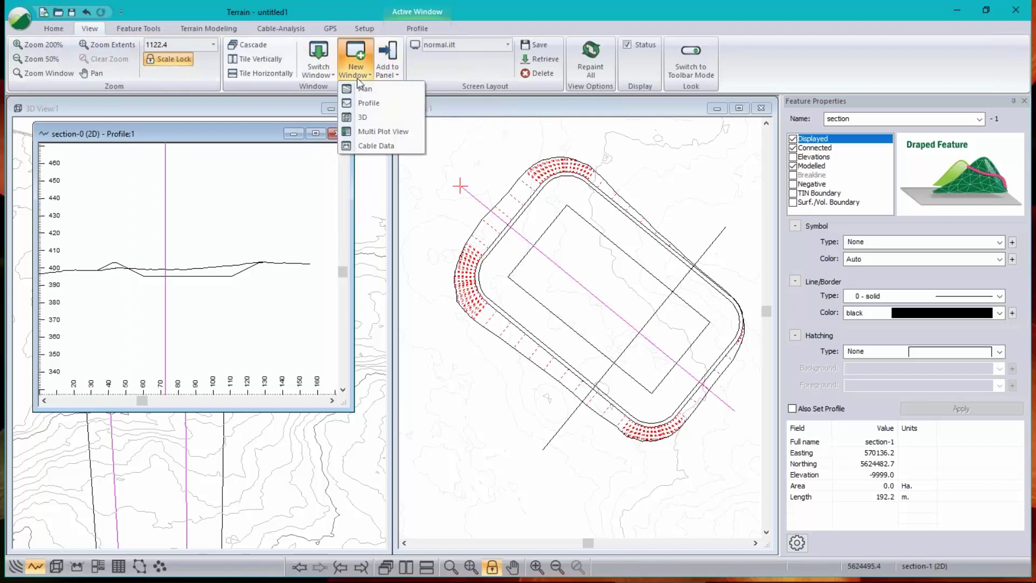
{"action": "left_click", "coordinate": [373, 102]}
{"action": "left_click_drag", "start_coordinate": [608, 197], "coordinate": [412, 246]}
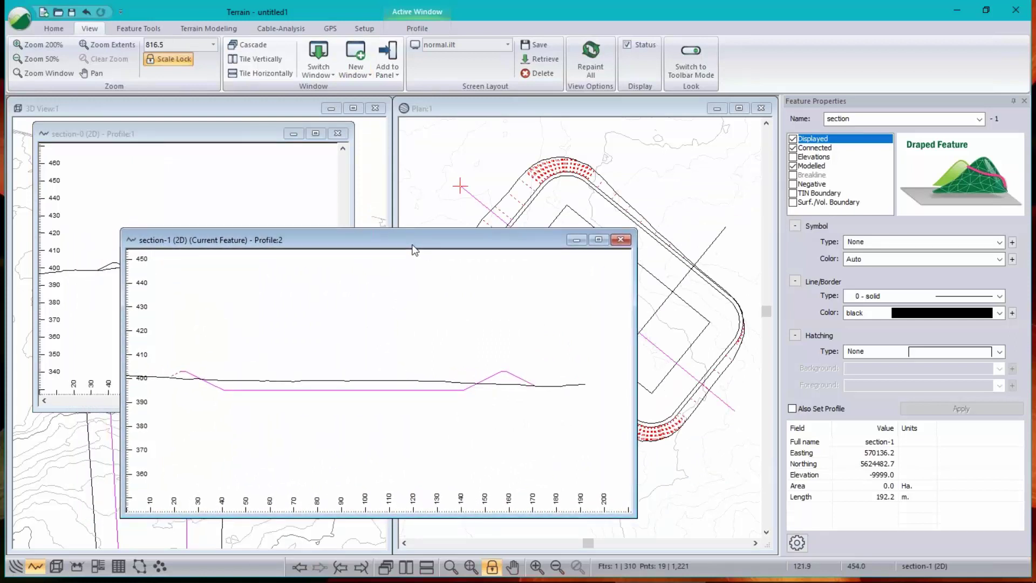
{"action": "left_click", "coordinate": [186, 139]}
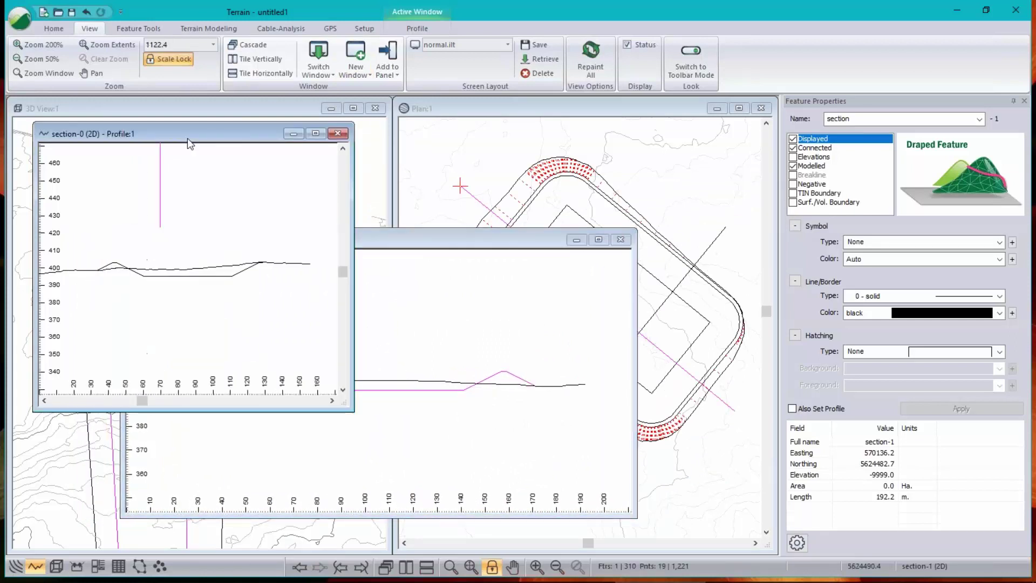
{"action": "left_click", "coordinate": [461, 253]}
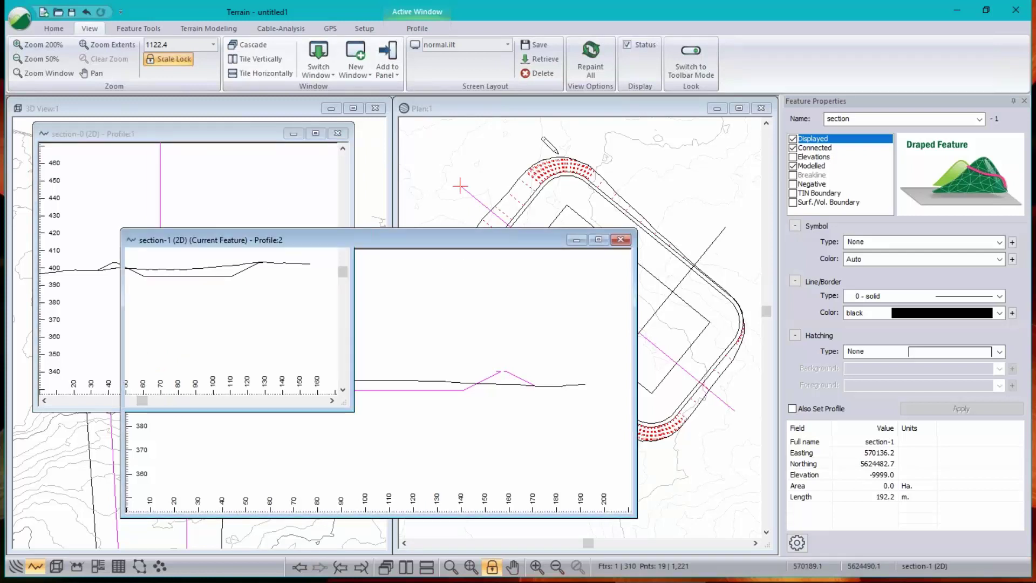
{"action": "left_click", "coordinate": [542, 124]}
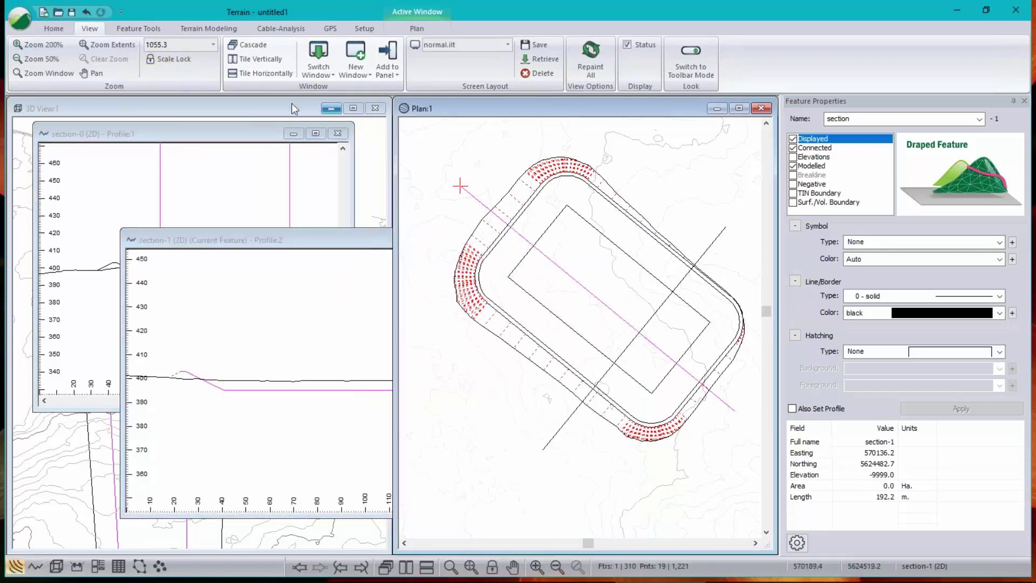
- Bring the 3D View:1 window of the yellow pond to the front
{"action": "left_click", "coordinate": [229, 108]}
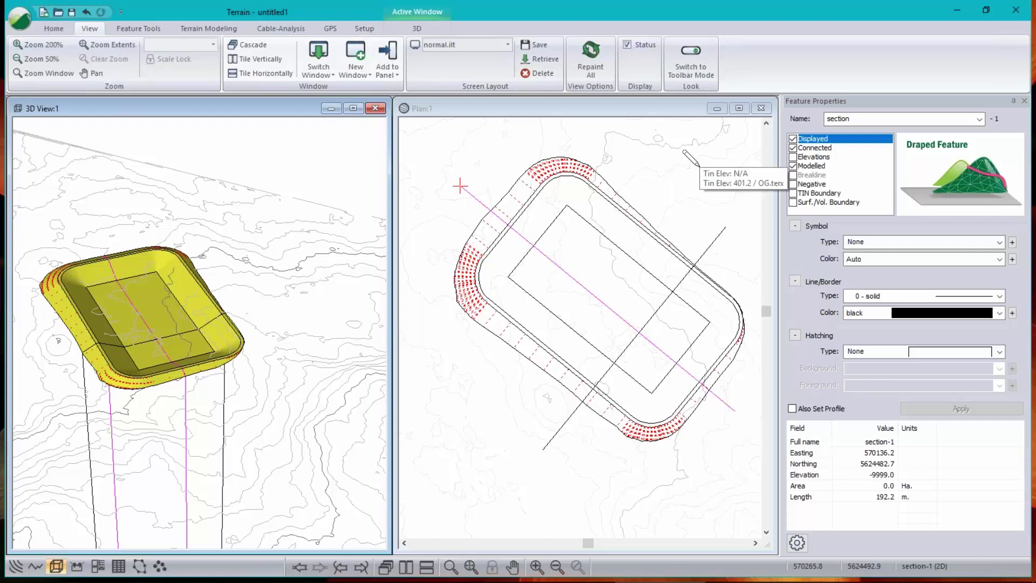
- Select the pond-1 outline in the plan and tick Surf./Vol. Boundary in Feature Properties
{"action": "left_click", "coordinate": [583, 184]}
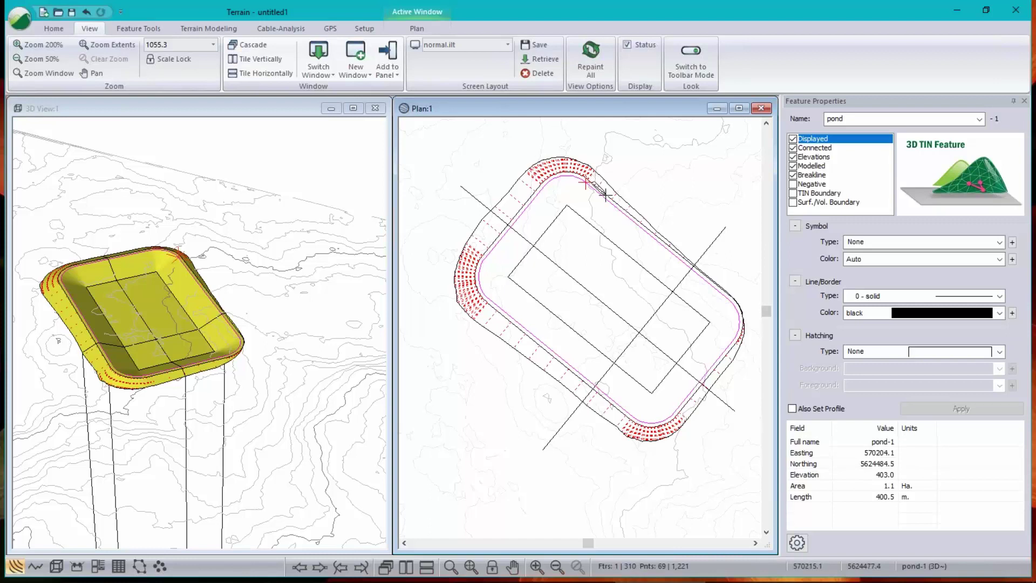
{"action": "mouse_move", "coordinate": [606, 194]}
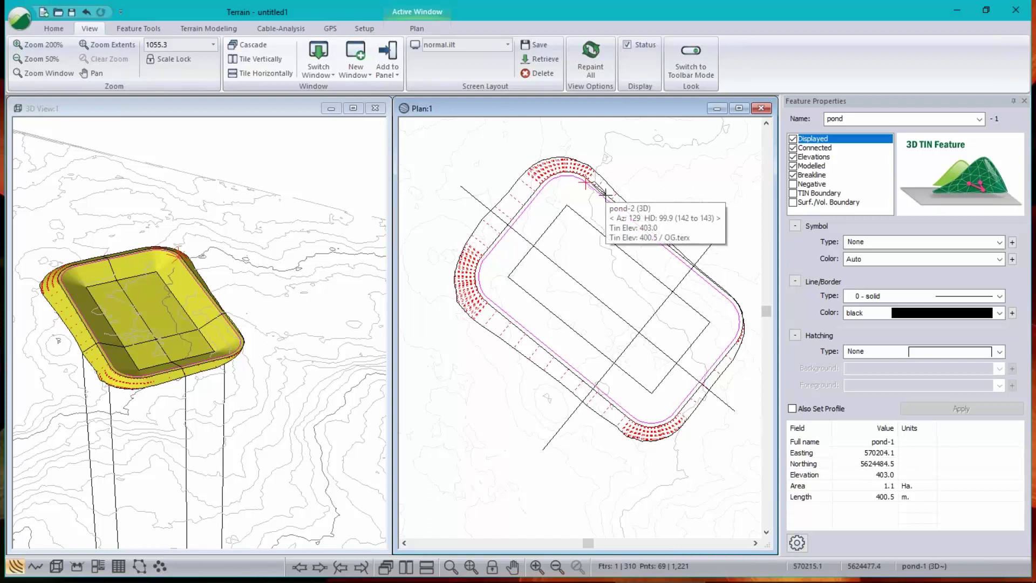
{"action": "left_click", "coordinate": [792, 203]}
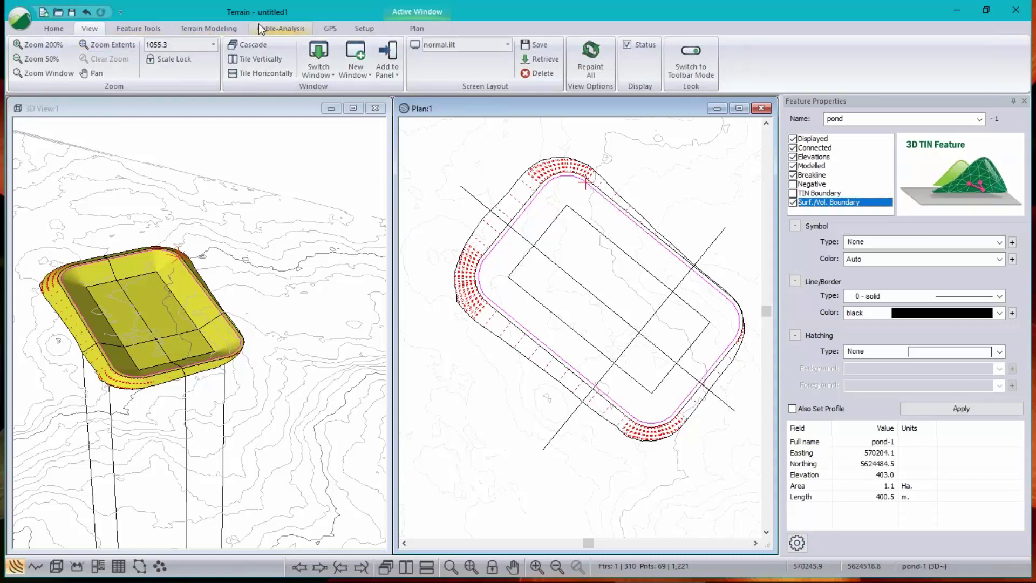
- Cancel the Calculate Volumes dialog (single surface, by polygon) and apply the boundary property to pond-1
{"action": "left_click", "coordinate": [208, 26]}
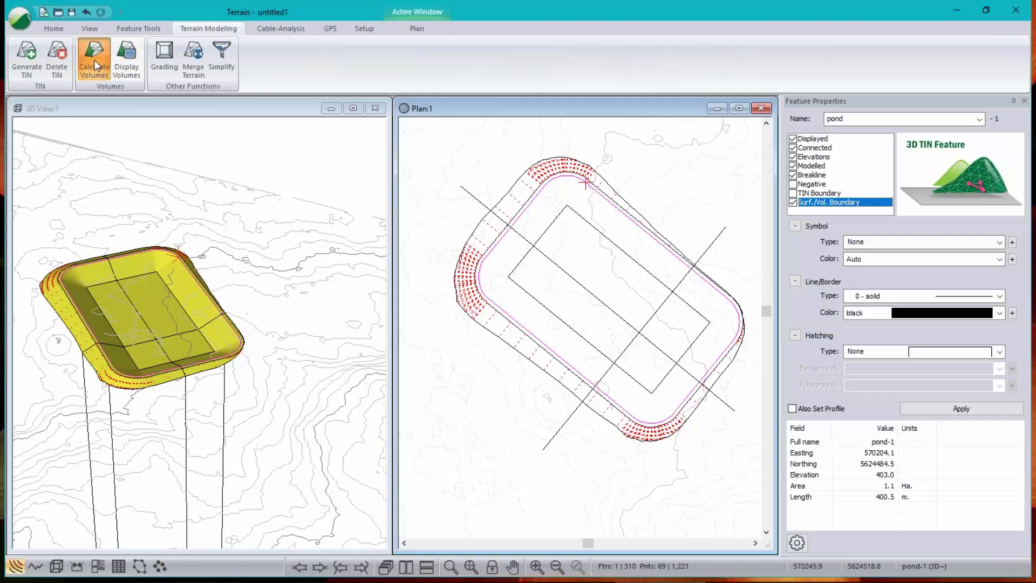
{"action": "left_click", "coordinate": [94, 59]}
{"action": "left_click", "coordinate": [485, 240]}
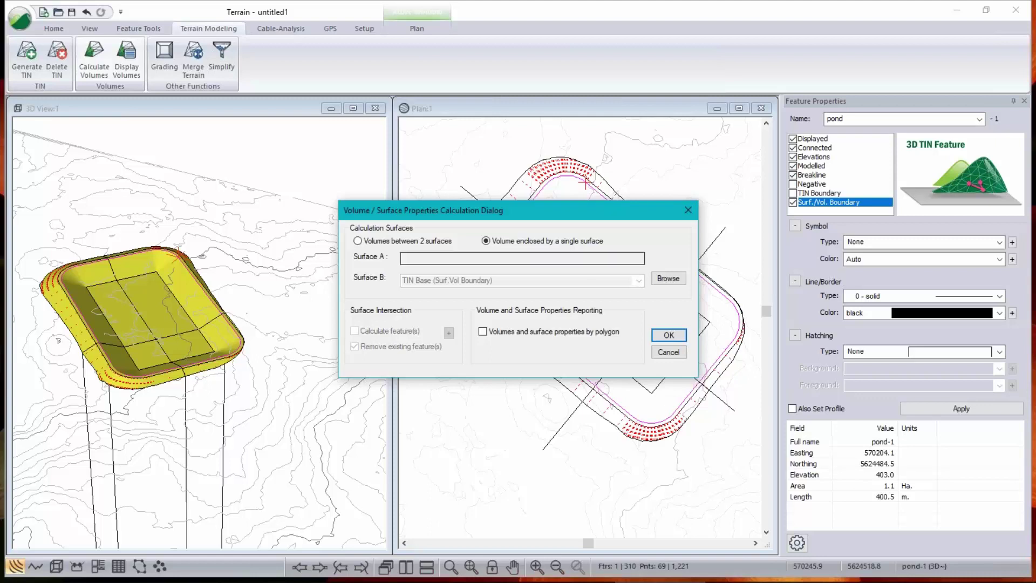
{"action": "left_click_drag", "start_coordinate": [520, 211], "coordinate": [461, 201]}
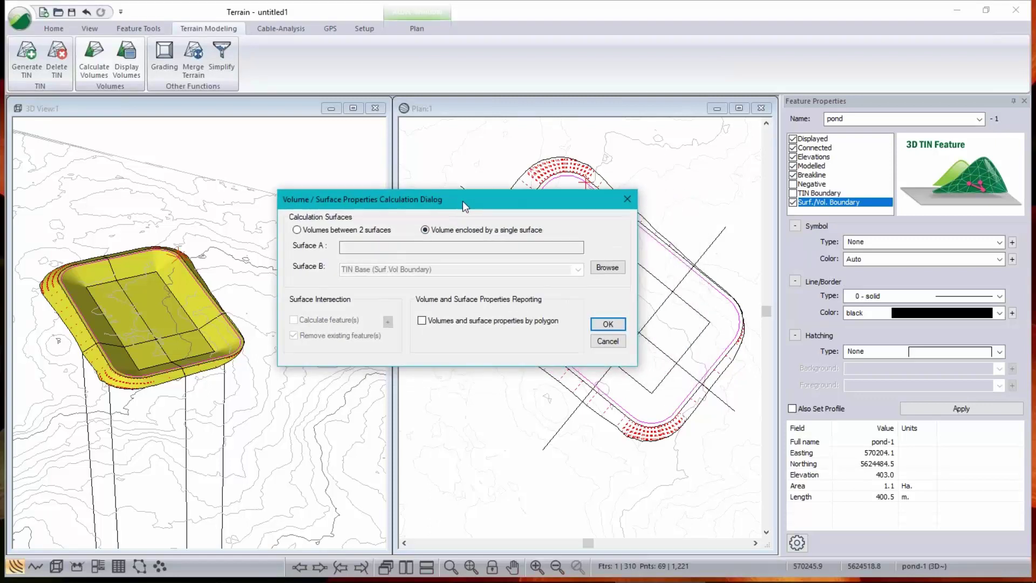
{"action": "left_click", "coordinate": [421, 320]}
{"action": "left_click", "coordinate": [613, 345]}
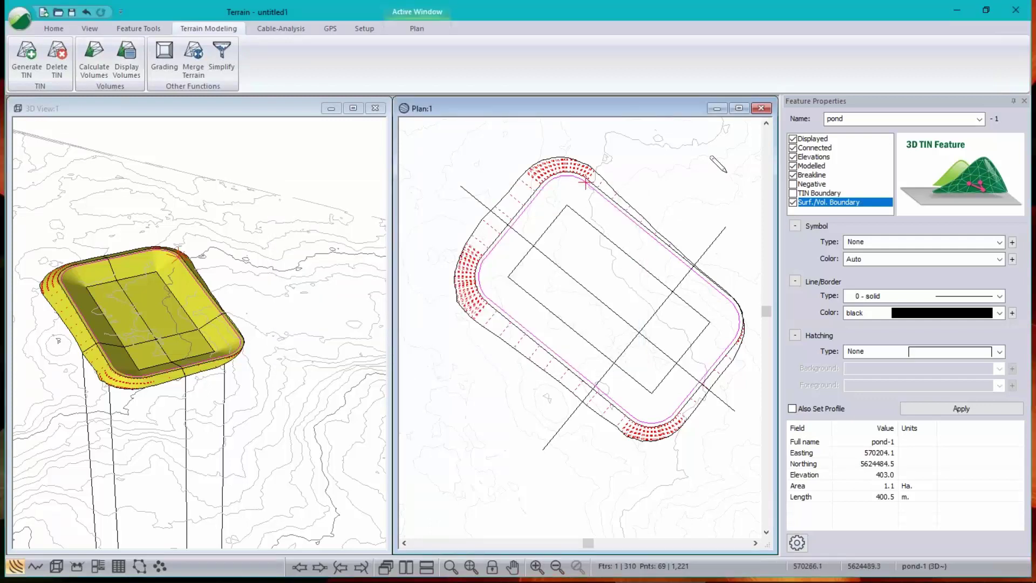
{"action": "left_click", "coordinate": [971, 407]}
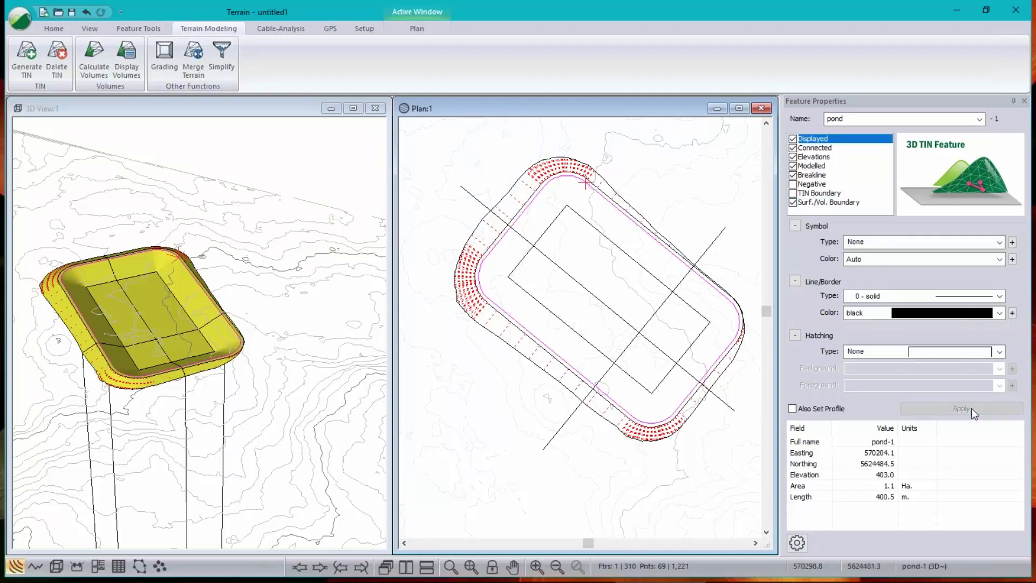
- Calculate single-surface volumes by polygon: pond-1 shows 61341.2 cut, 0.0 fill, 11264.5 surface area
{"action": "left_click", "coordinate": [93, 71]}
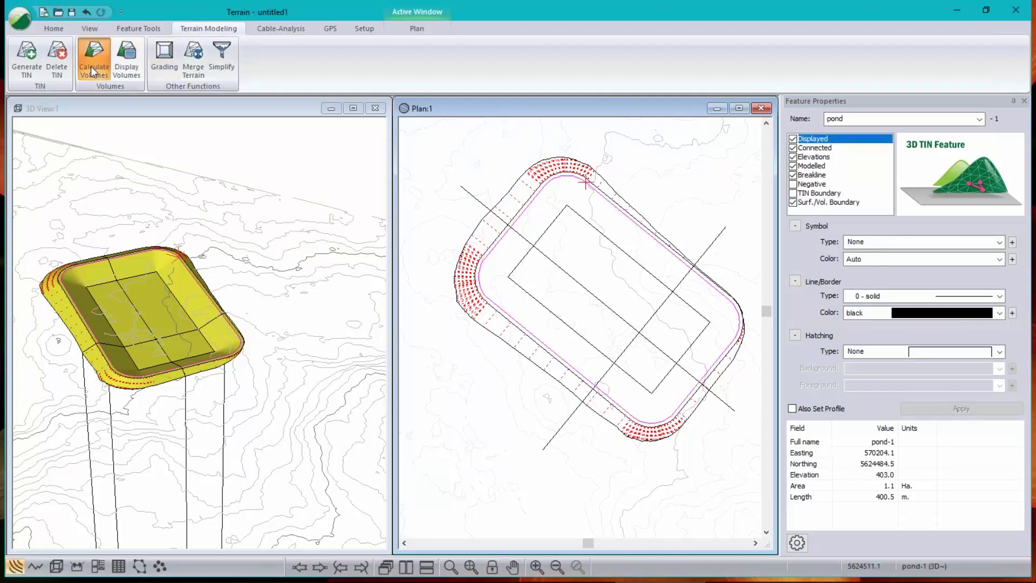
{"action": "left_click", "coordinate": [527, 244]}
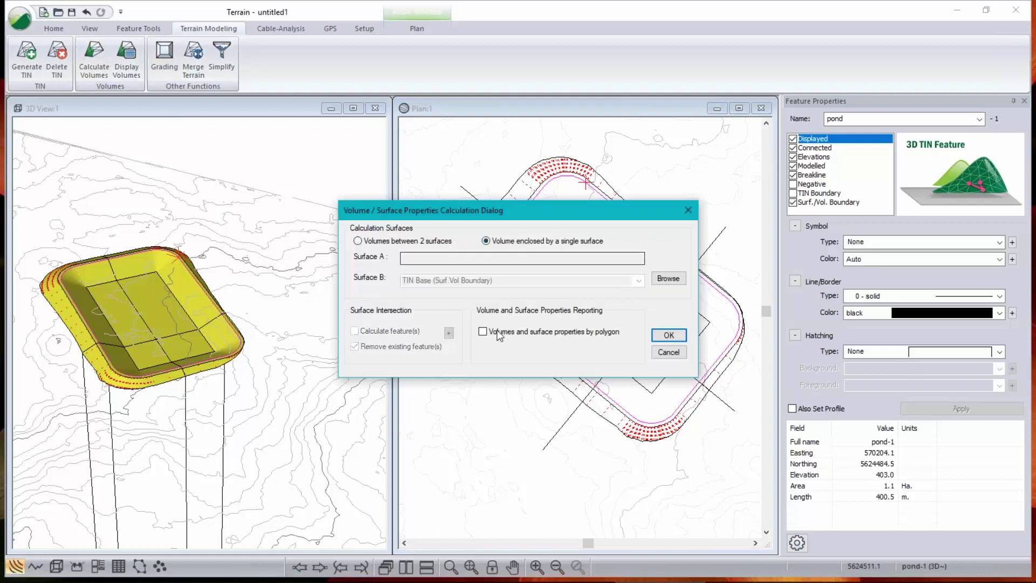
{"action": "left_click", "coordinate": [499, 334]}
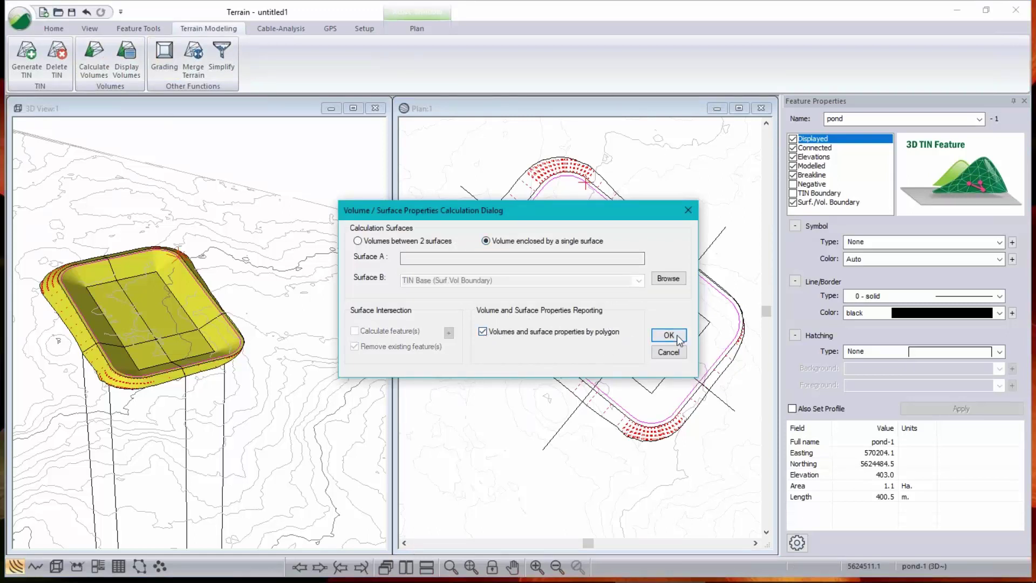
{"action": "left_click", "coordinate": [765, 365]}
{"action": "key", "text": "Return"}
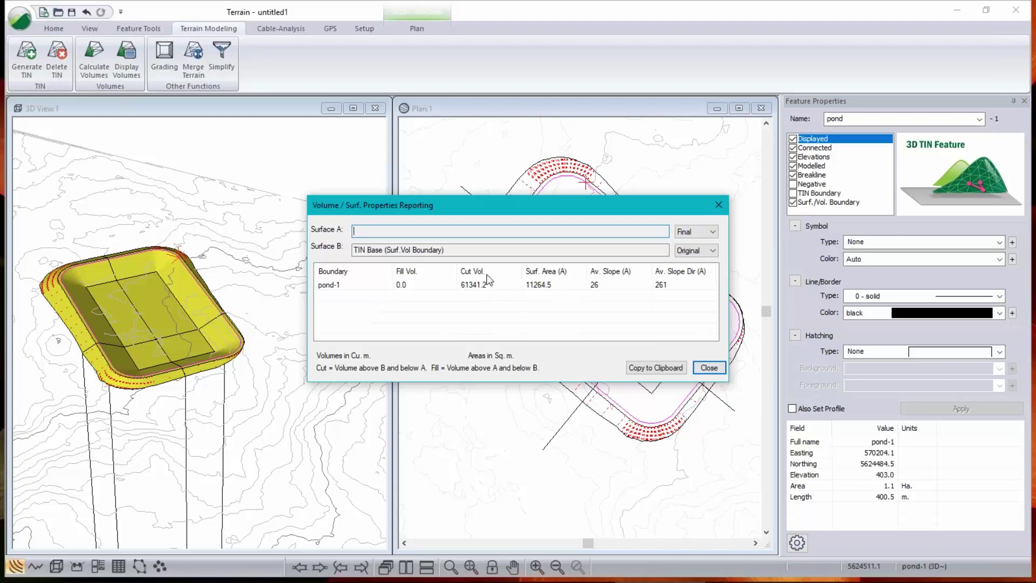
{"action": "left_click_drag", "start_coordinate": [513, 206], "coordinate": [508, 336]}
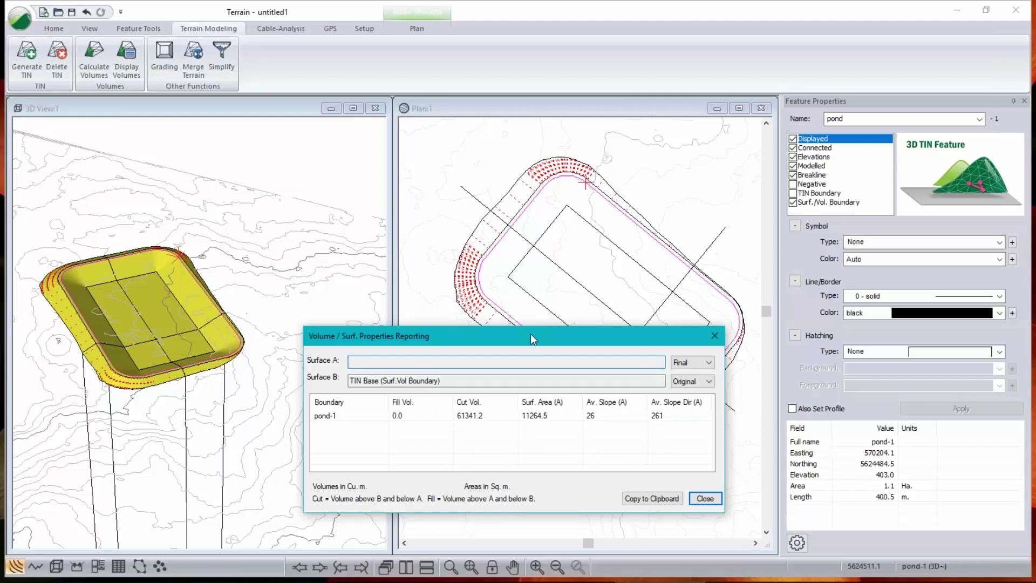
{"action": "left_click_drag", "start_coordinate": [530, 333], "coordinate": [415, 167]}
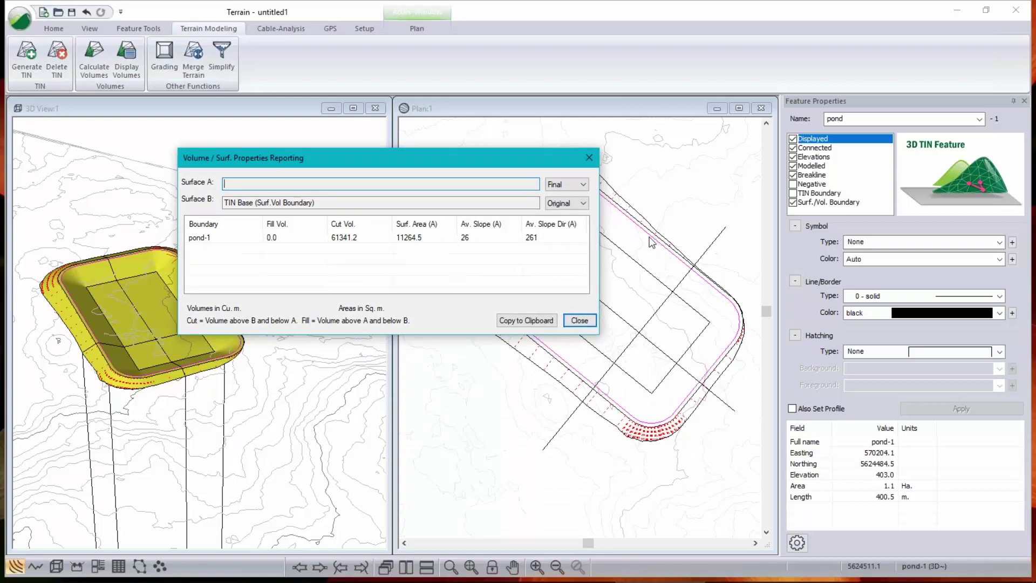
{"action": "left_click", "coordinate": [579, 320]}
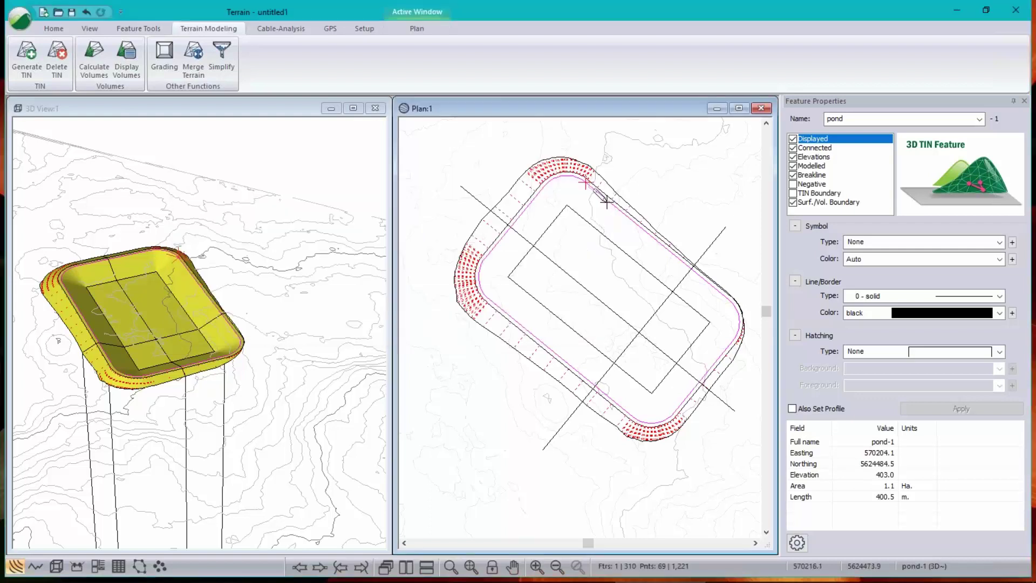